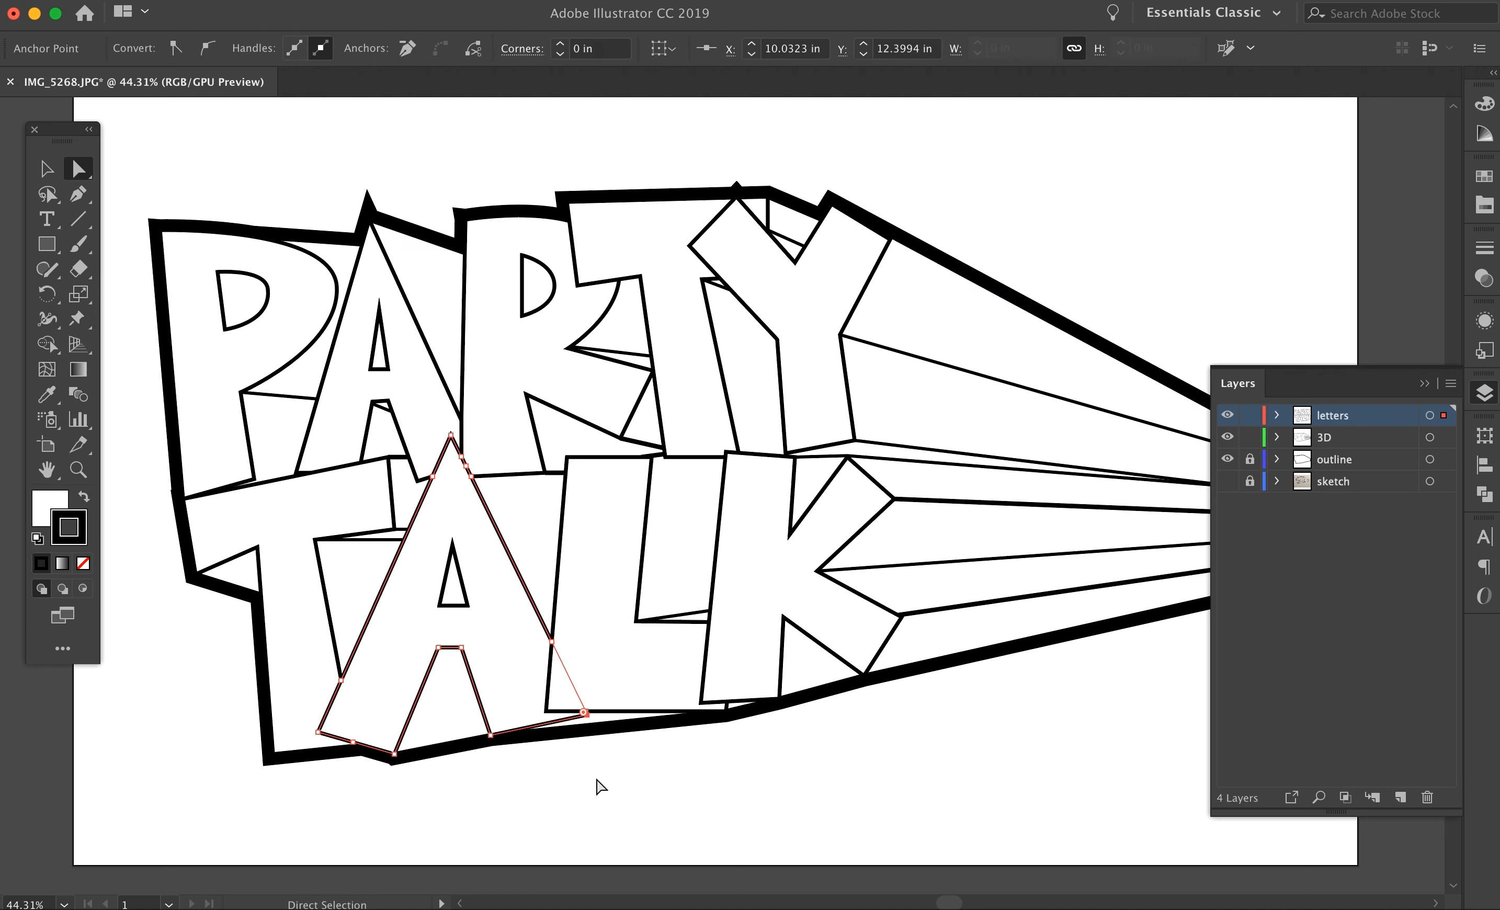
# Step: Fine-tune the anchor points at the foot of the P and the underside of the T's arm in PARTY
pyautogui.moveTo(253, 480); pyautogui.dragTo(255, 484)
pyautogui.click(295, 473)
pyautogui.click(149, 502)
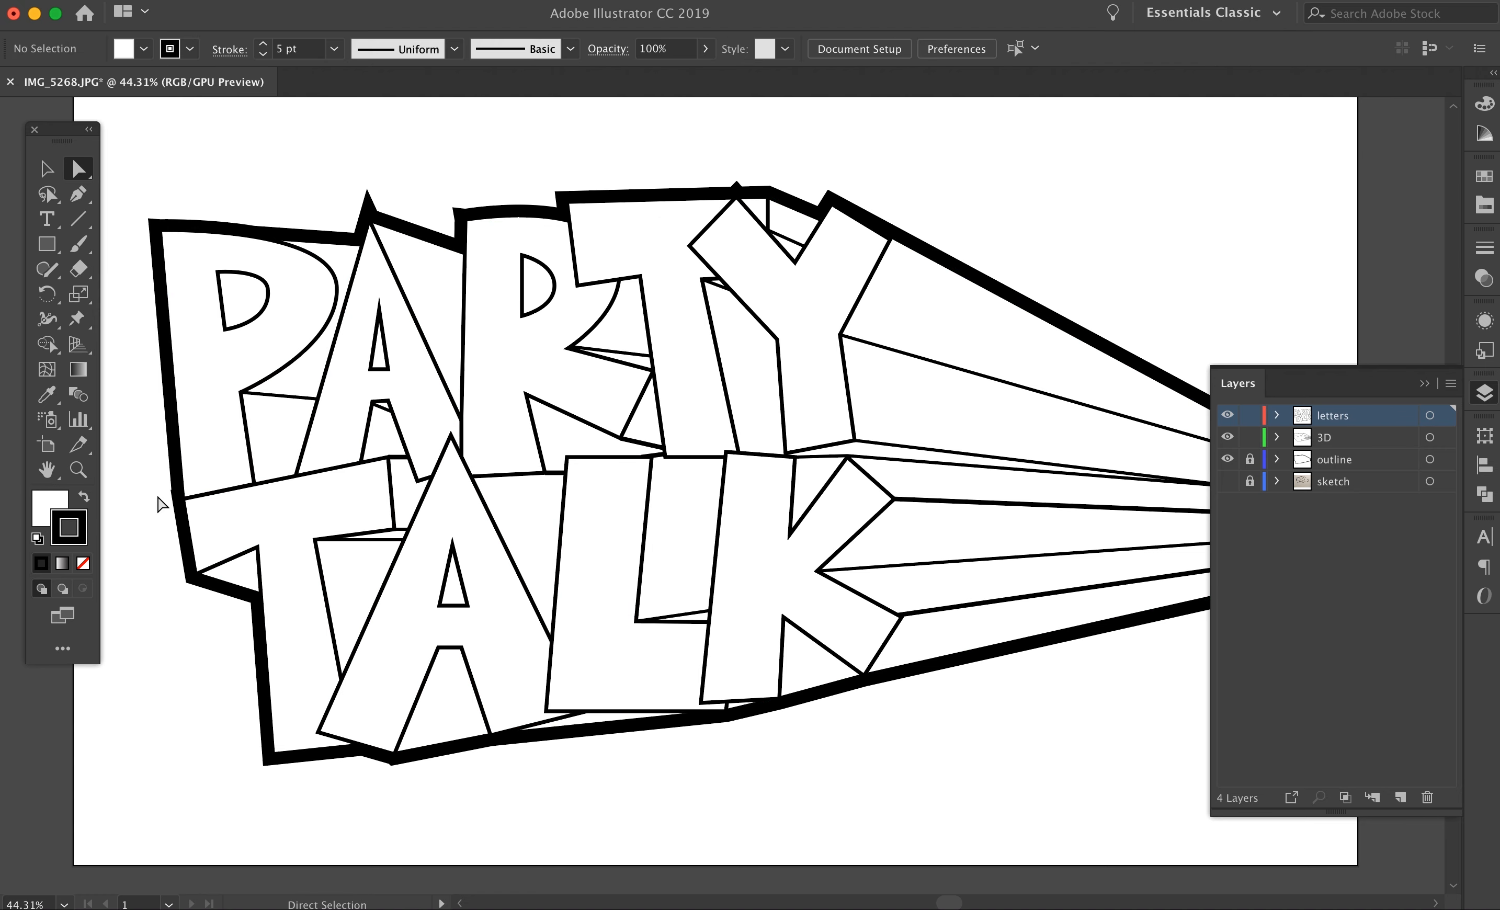
pyautogui.moveTo(641, 279); pyautogui.dragTo(643, 288)
pyautogui.click(577, 140)
# Step: Adjust the 3D edge points at the upper side of the L next to the K in TALK
pyautogui.click(652, 458)
pyautogui.moveTo(650, 462); pyautogui.dragTo(724, 457)
pyautogui.click(440, 146)
pyautogui.press('Down')
pyautogui.press('Down')
pyautogui.click(881, 171)
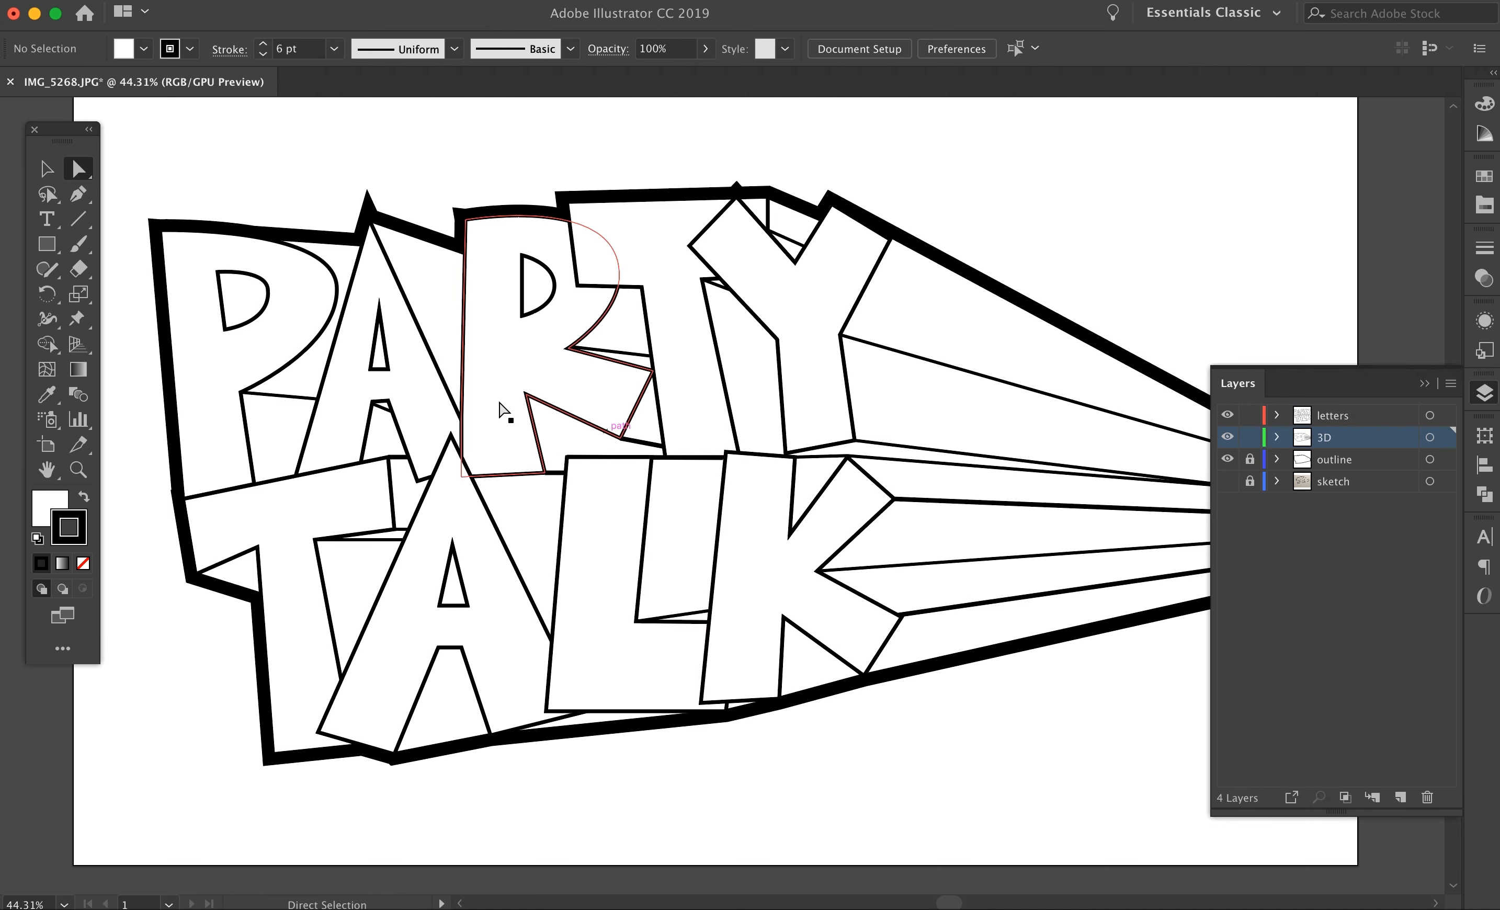
# Step: Refine the anchor points of the A in PARTY and raise the lower-left corner of the K in TALK
pyautogui.press('super+minus')
pyautogui.click(464, 356)
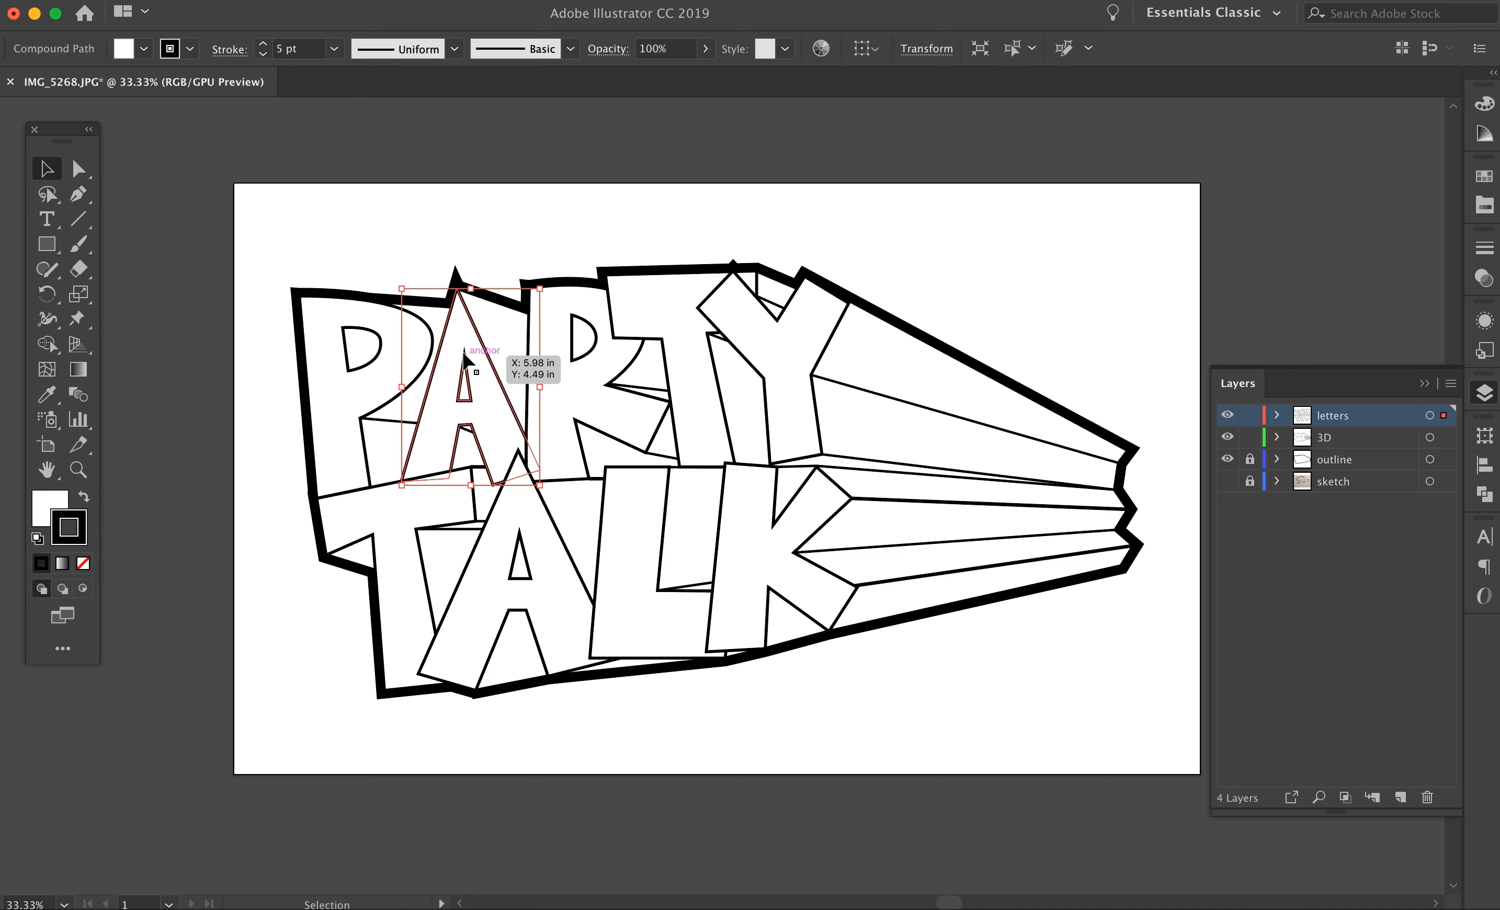
pyautogui.press('a')
pyautogui.click(465, 356)
pyautogui.click(595, 194)
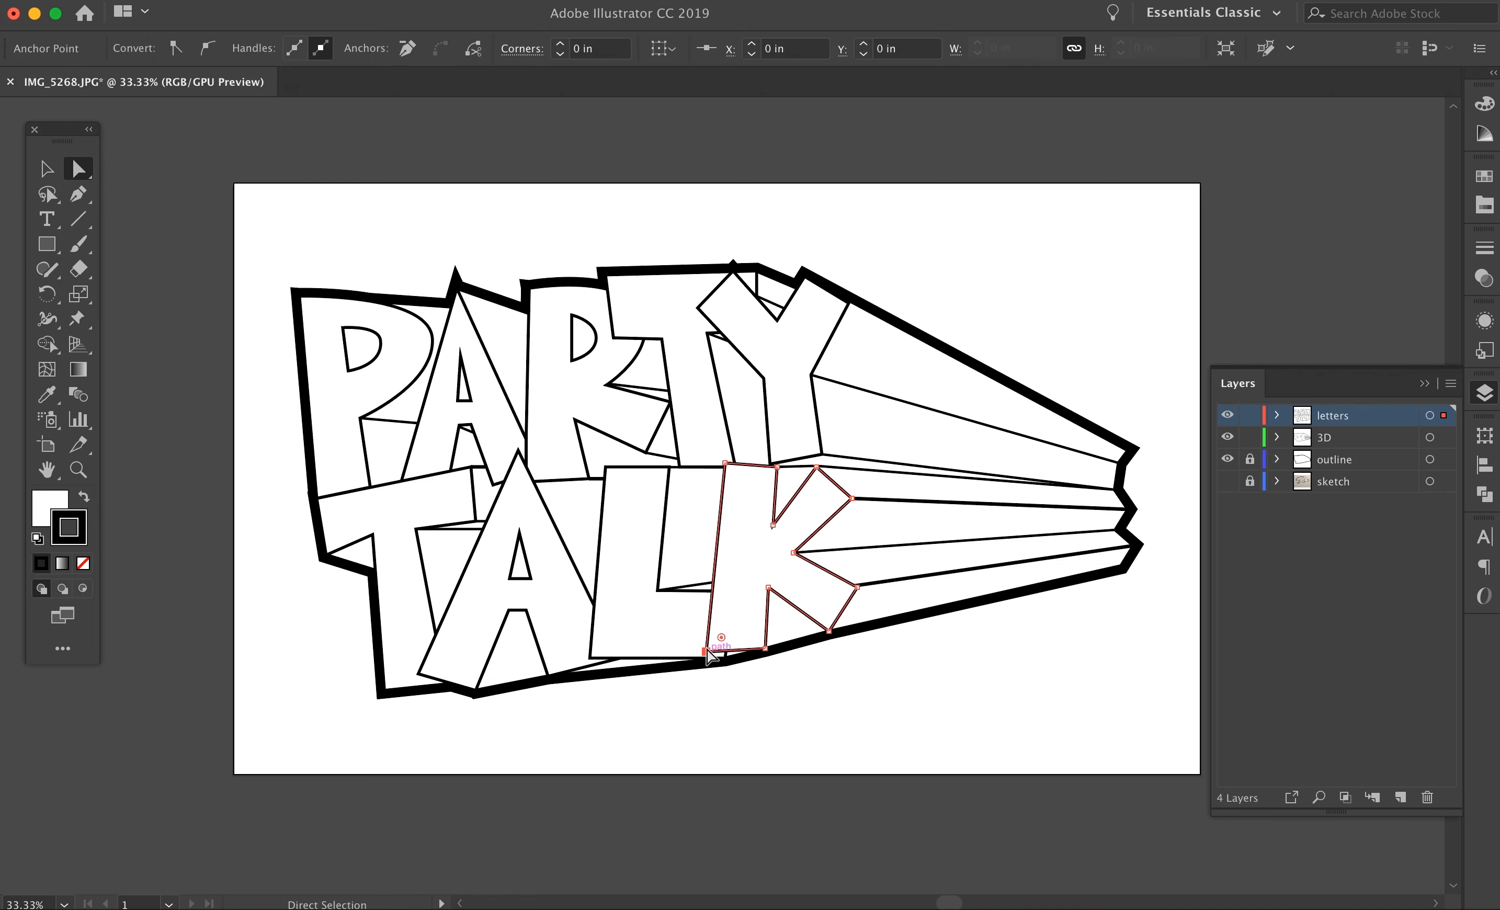
pyautogui.press('v')
# Step: Save the lettering in Adobe Illustrator (ai) format, and export it as party_talk.png at 300 ppi with a transparent background
pyautogui.press('super+s')
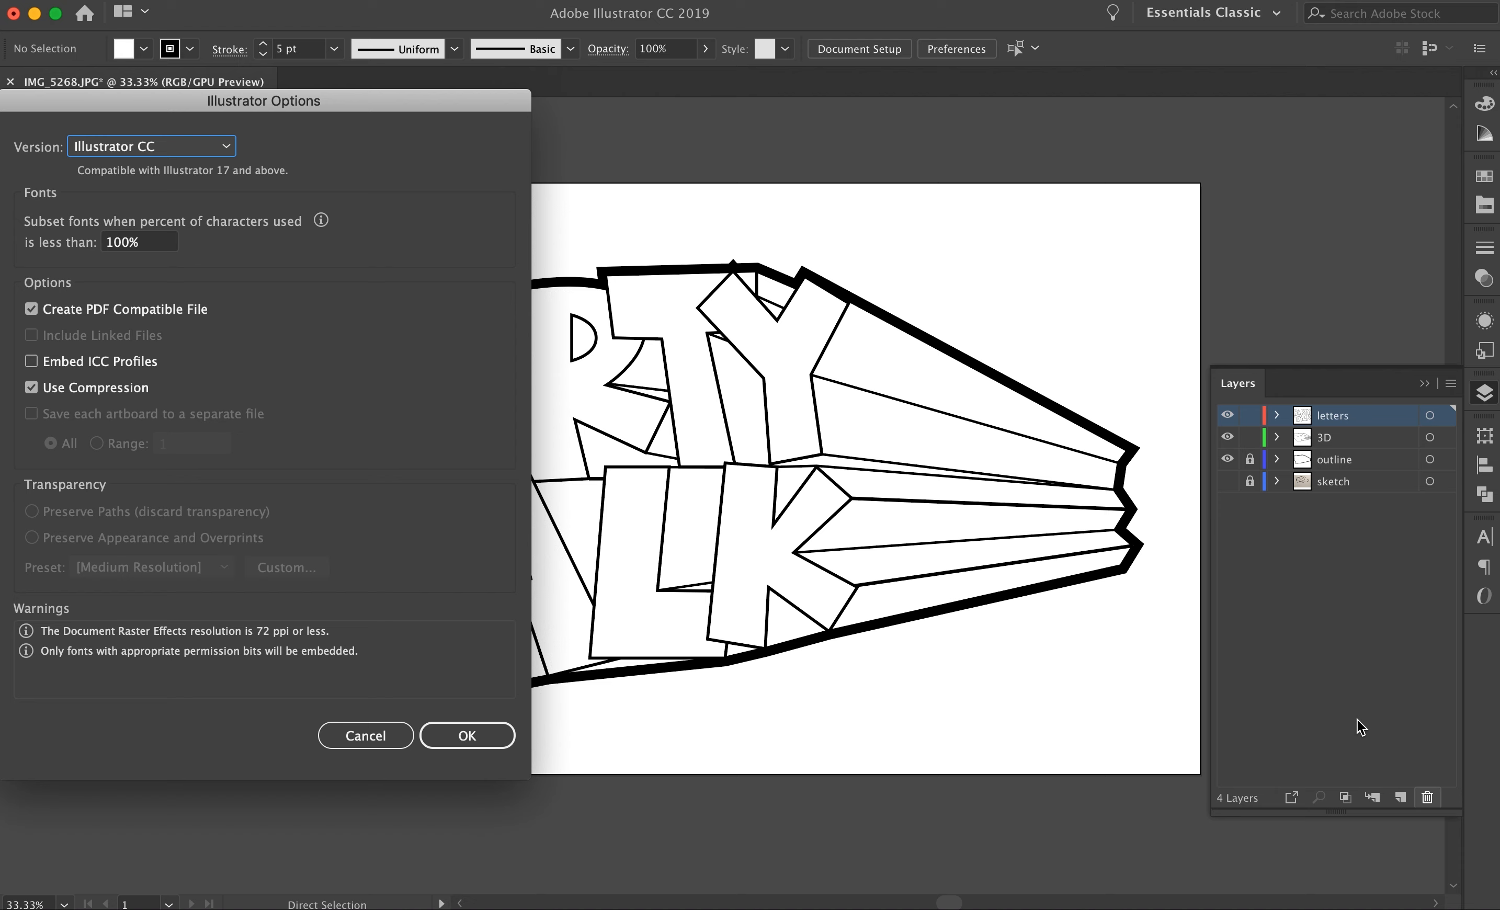
pyautogui.press('Return')
pyautogui.click(166, 7)
pyautogui.click(628, 332)
pyautogui.click(1427, 799)
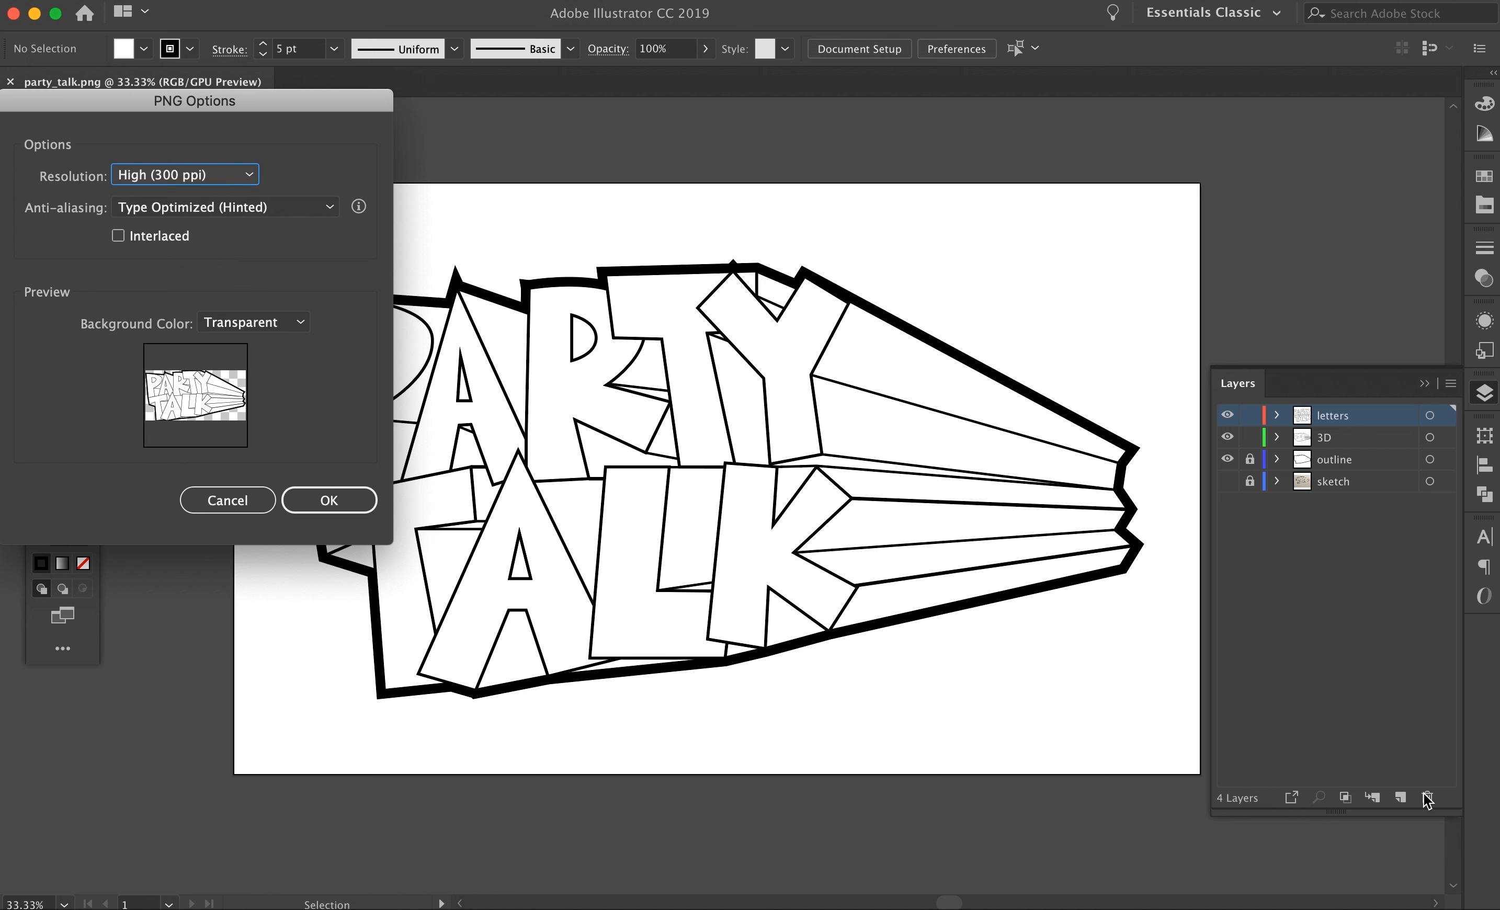
pyautogui.click(308, 498)
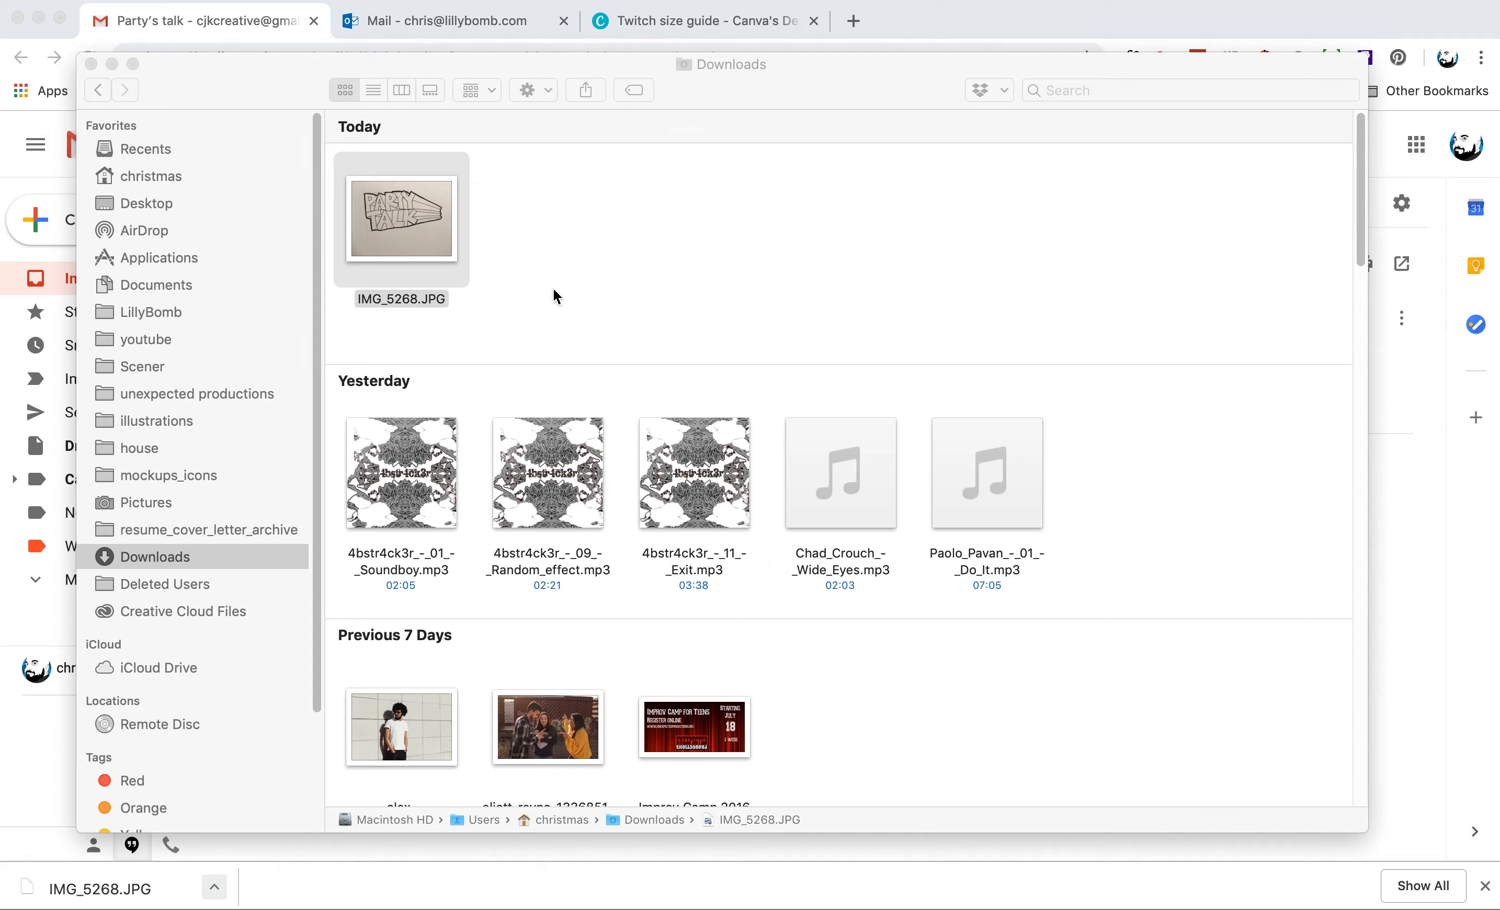
# Step: In Photoshop, use Crop to extend the canvas of party_talk.png slightly beyond the lettering at the upper-left and lower-right corners
pyautogui.click(42, 295)
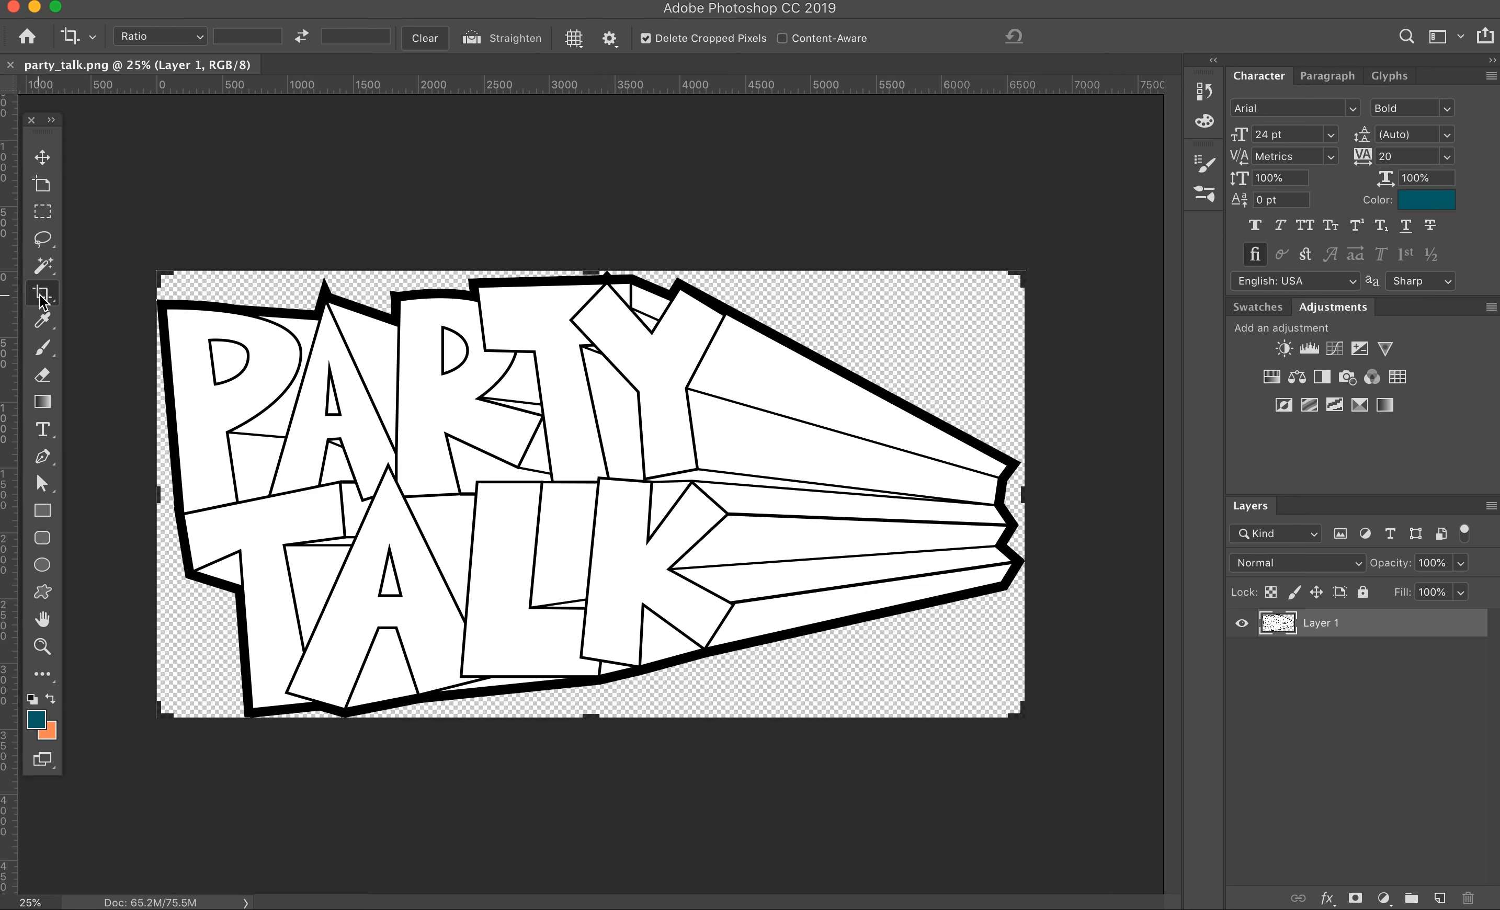
pyautogui.moveTo(158, 271); pyautogui.dragTo(143, 254)
pyautogui.moveTo(1039, 735); pyautogui.dragTo(1050, 750)
pyautogui.press('Return')
# Step: Lock the outline layer and add a new layer named bg beneath it
pyautogui.click(1439, 899)
pyautogui.click(1365, 654)
pyautogui.click(1363, 592)
pyautogui.doubleClick(1317, 625)
pyautogui.write('bg')
pyautogui.moveTo(1319, 626); pyautogui.dragTo(1322, 664)
# Step: Draw a white rectangle covering the whole canvas on the bg layer
pyautogui.click(42, 510)
pyautogui.click(232, 38)
pyautogui.click(203, 170)
pyautogui.moveTo(168, 227); pyautogui.dragTo(1060, 758)
pyautogui.press('w')
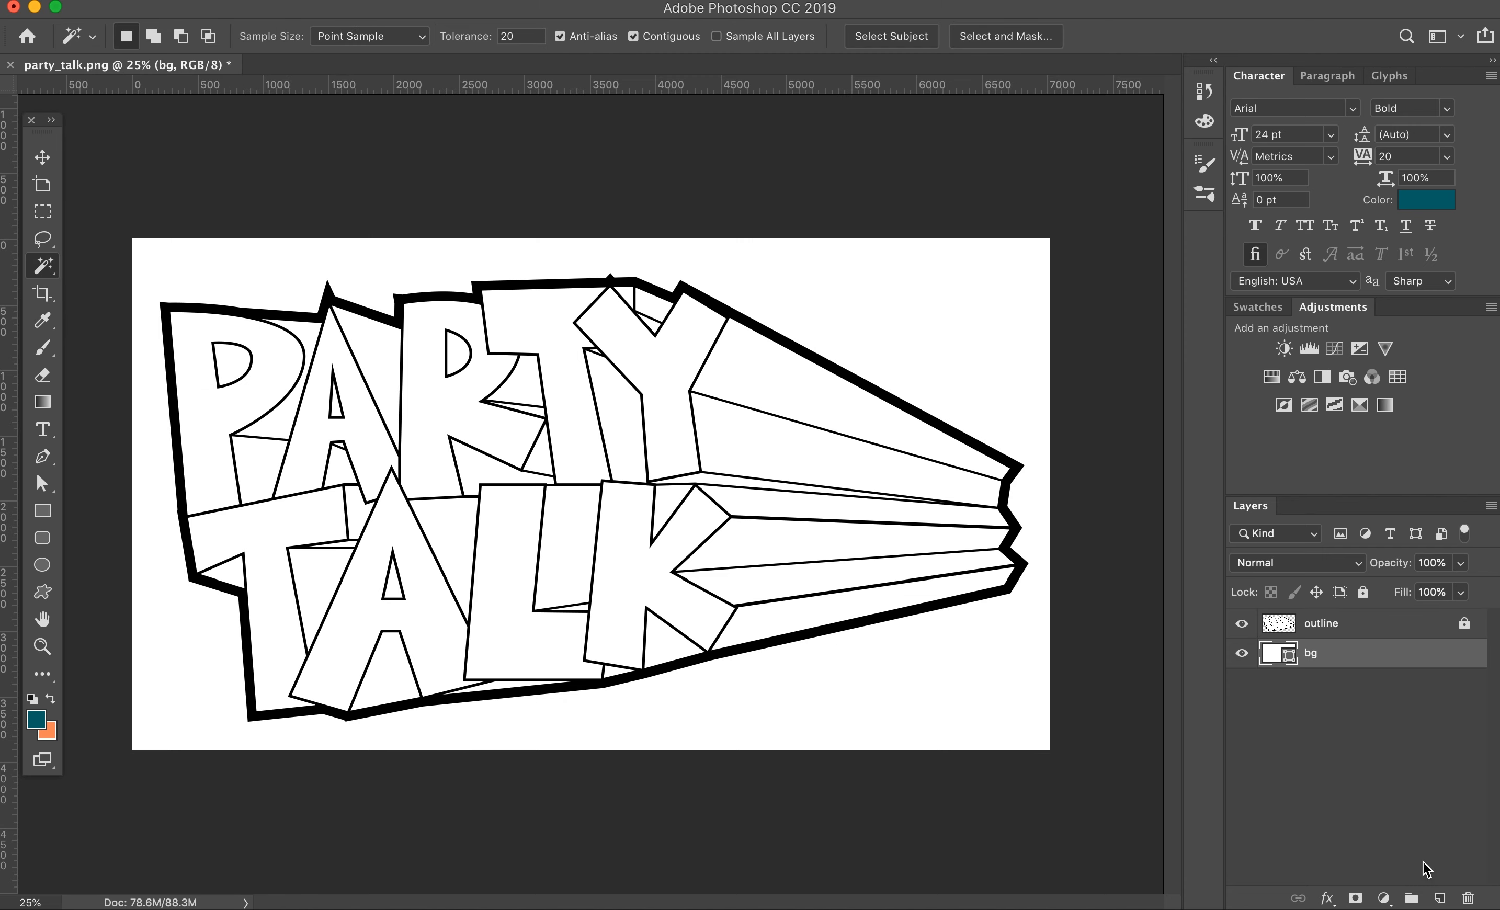
# Step: Select the 3D extrusion areas behind the letters on the outline layer with the Magic Wand
pyautogui.press('super+0')
pyautogui.click(207, 429)
pyautogui.press('super+d')
pyautogui.click(1267, 621)
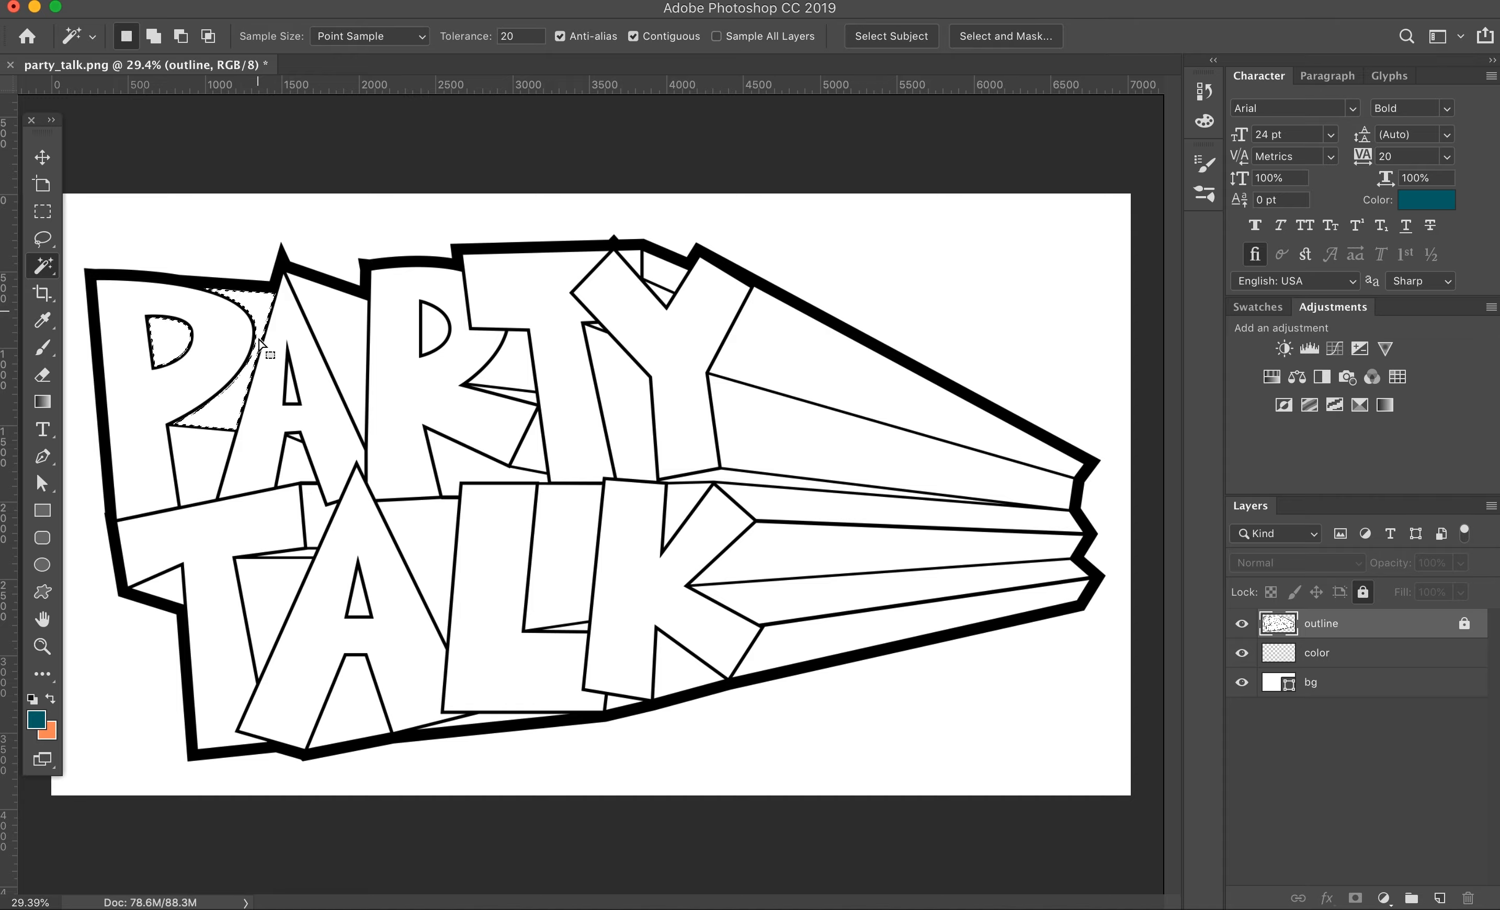
pyautogui.keyDown('shift'); pyautogui.click(668, 503); pyautogui.keyUp('shift')
pyautogui.keyDown('shift'); pyautogui.click(619, 405); pyautogui.keyUp('shift')
pyautogui.keyDown('shift'); pyautogui.click(667, 270); pyautogui.keyUp('shift')
pyautogui.keyDown('shift'); pyautogui.click(798, 439); pyautogui.keyUp('shift')
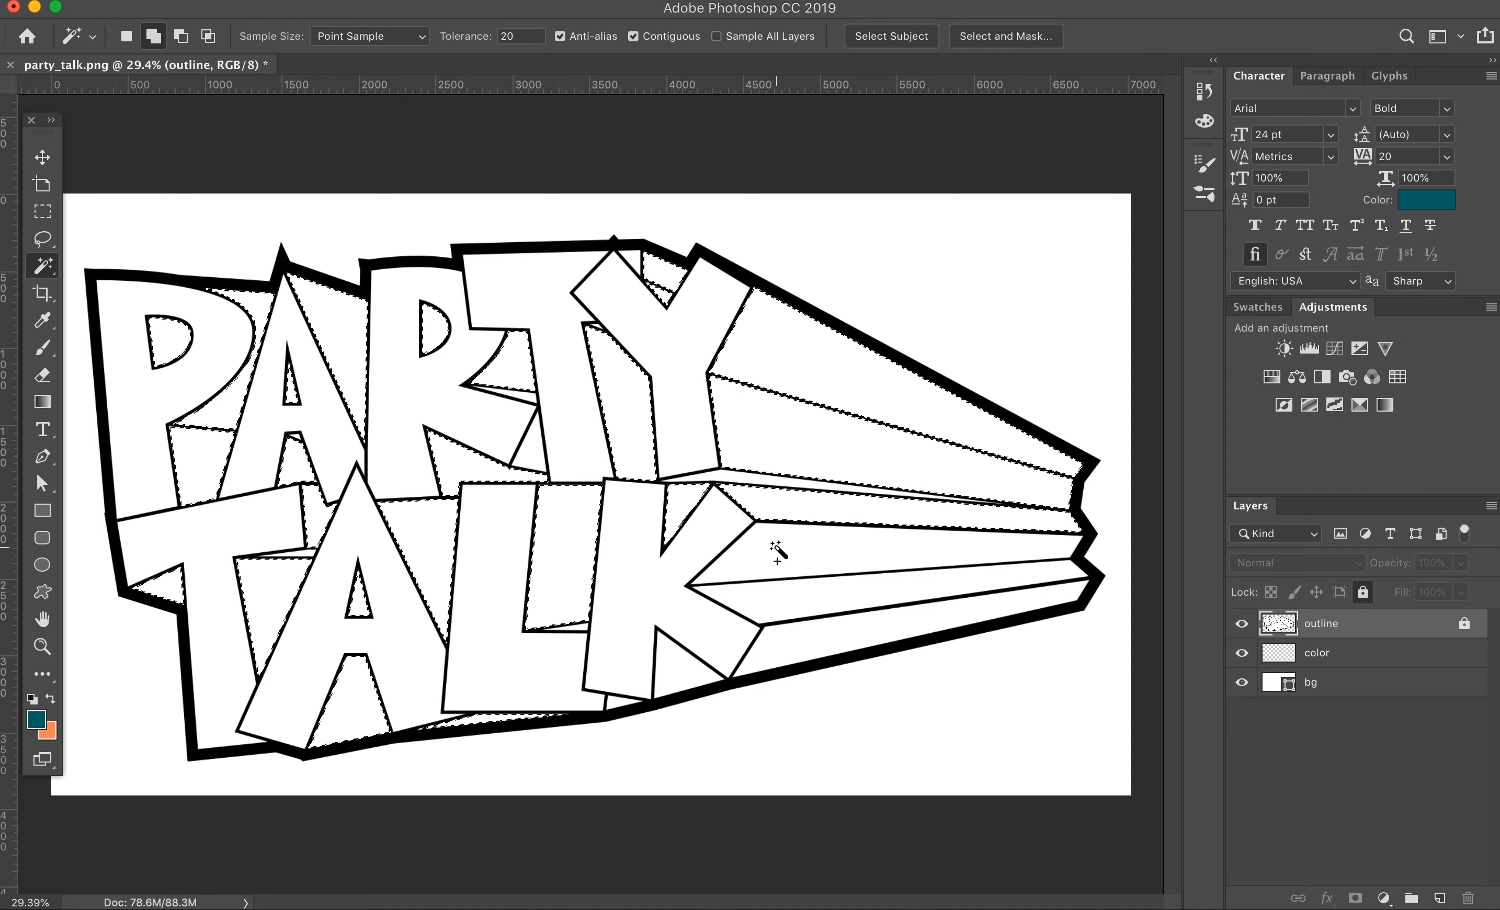
pyautogui.keyDown('shift'); pyautogui.click(773, 548); pyautogui.keyUp('shift')
# Step: Check the letter edges up close and add the missed 3D gaps to the Magic Wand selection
pyautogui.press('super+plus')
pyautogui.press('super+plus')
pyautogui.press('super+plus')
pyautogui.press('super+plus')
pyautogui.moveTo(459, 266); pyautogui.dragTo(687, 721)
pyautogui.keyDown('shift'); pyautogui.click(854, 384); pyautogui.keyUp('shift')
pyautogui.moveTo(118, 468); pyautogui.dragTo(700, 422)
pyautogui.moveTo(590, 754); pyautogui.dragTo(743, 235)
pyautogui.keyDown('shift'); pyautogui.click(590, 589); pyautogui.keyUp('shift')
pyautogui.moveTo(619, 687); pyautogui.dragTo(245, 401)
pyautogui.moveTo(1043, 552); pyautogui.dragTo(476, 430)
pyautogui.moveTo(594, 434); pyautogui.dragTo(580, 630)
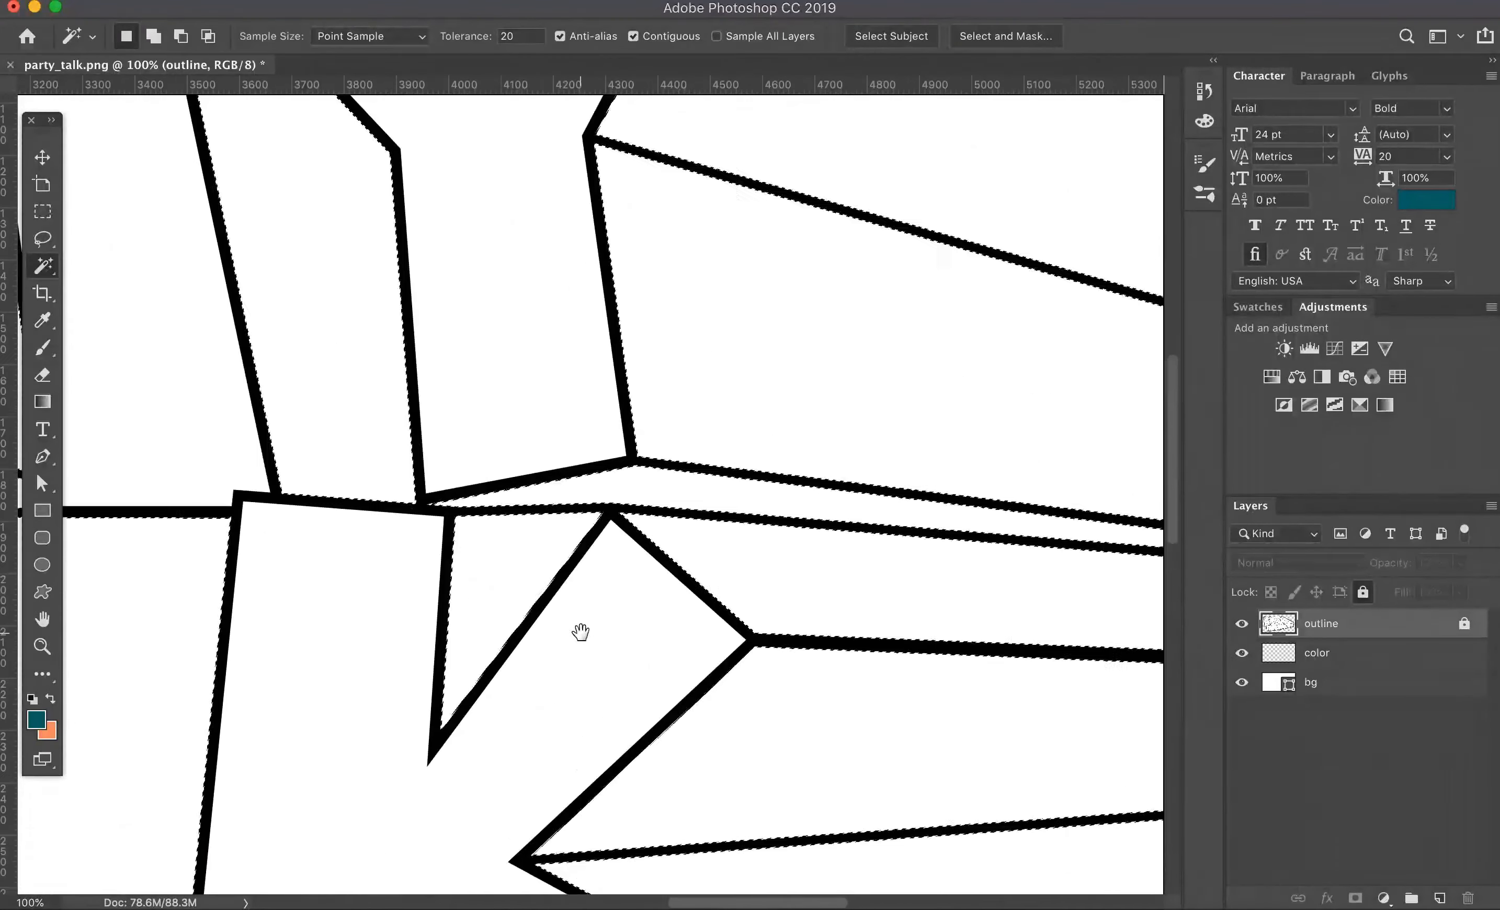
# Step: Choose a bright yellow and try brushing it into the selected 3D areas on the color layer
pyautogui.press('super+0')
pyautogui.click(1313, 653)
pyautogui.click(43, 349)
pyautogui.click(36, 720)
pyautogui.moveTo(1200, 730); pyautogui.dragTo(1200, 757)
pyautogui.moveTo(1159, 565); pyautogui.dragTo(1181, 532)
pyautogui.click(1358, 523)
pyautogui.click(871, 516)
pyautogui.press('super+z')
pyautogui.press('h')
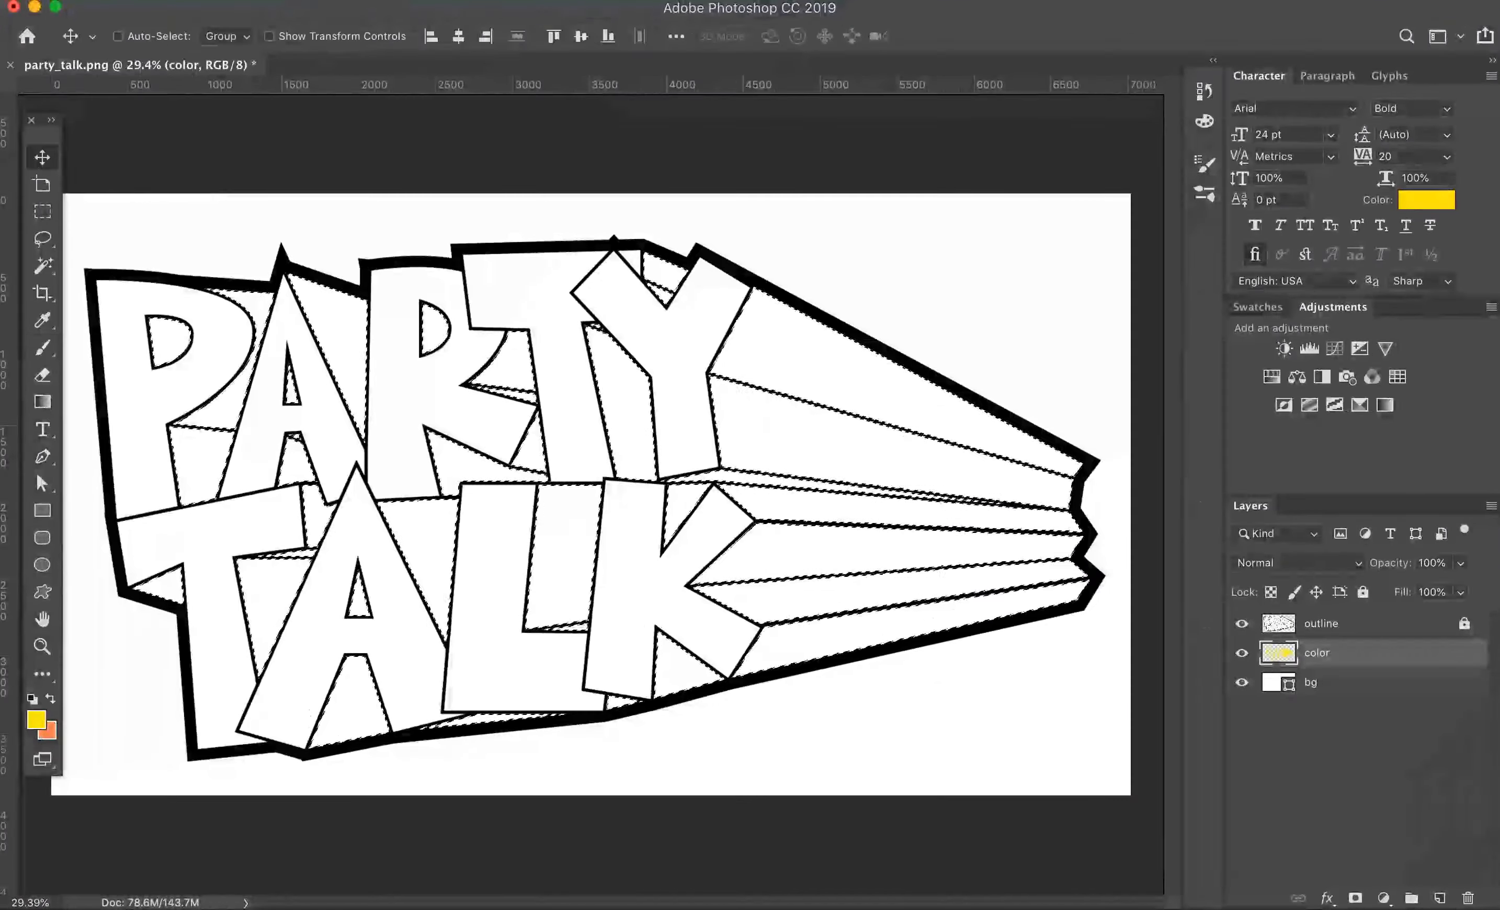
# Step: Resize the image to 3000 pixels wide
pyautogui.press('super+alt+i')
pyautogui.write('3000')
pyautogui.press('Return')
pyautogui.press('v')
pyautogui.press('super+0')
# Step: Unlock the outline layer, set its blend mode to Multiply, and lock it again
pyautogui.click(1464, 625)
pyautogui.click(1464, 625)
pyautogui.click(1300, 562)
pyautogui.click(1301, 632)
pyautogui.click(1363, 593)
pyautogui.click(1337, 653)
pyautogui.click(1331, 625)
# Step: Reselect the 3D extrusion areas of the outline layer with the Magic Wand
pyautogui.click(42, 266)
pyautogui.click(172, 341)
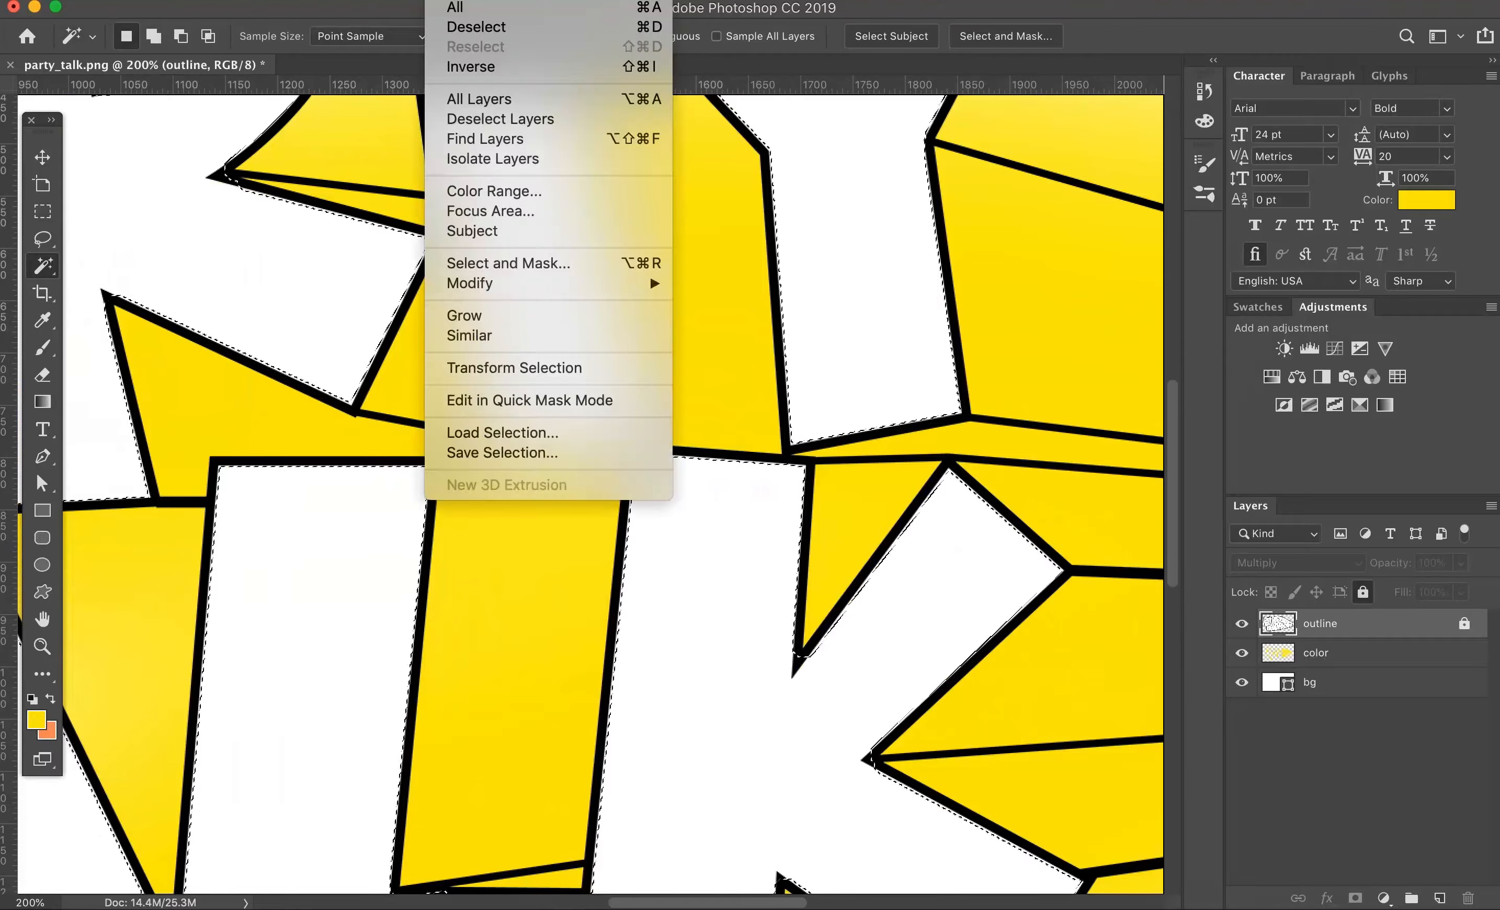
pyautogui.moveTo(650, 283)
pyautogui.click(721, 325)
pyautogui.press('Return')
pyautogui.press('super+0')
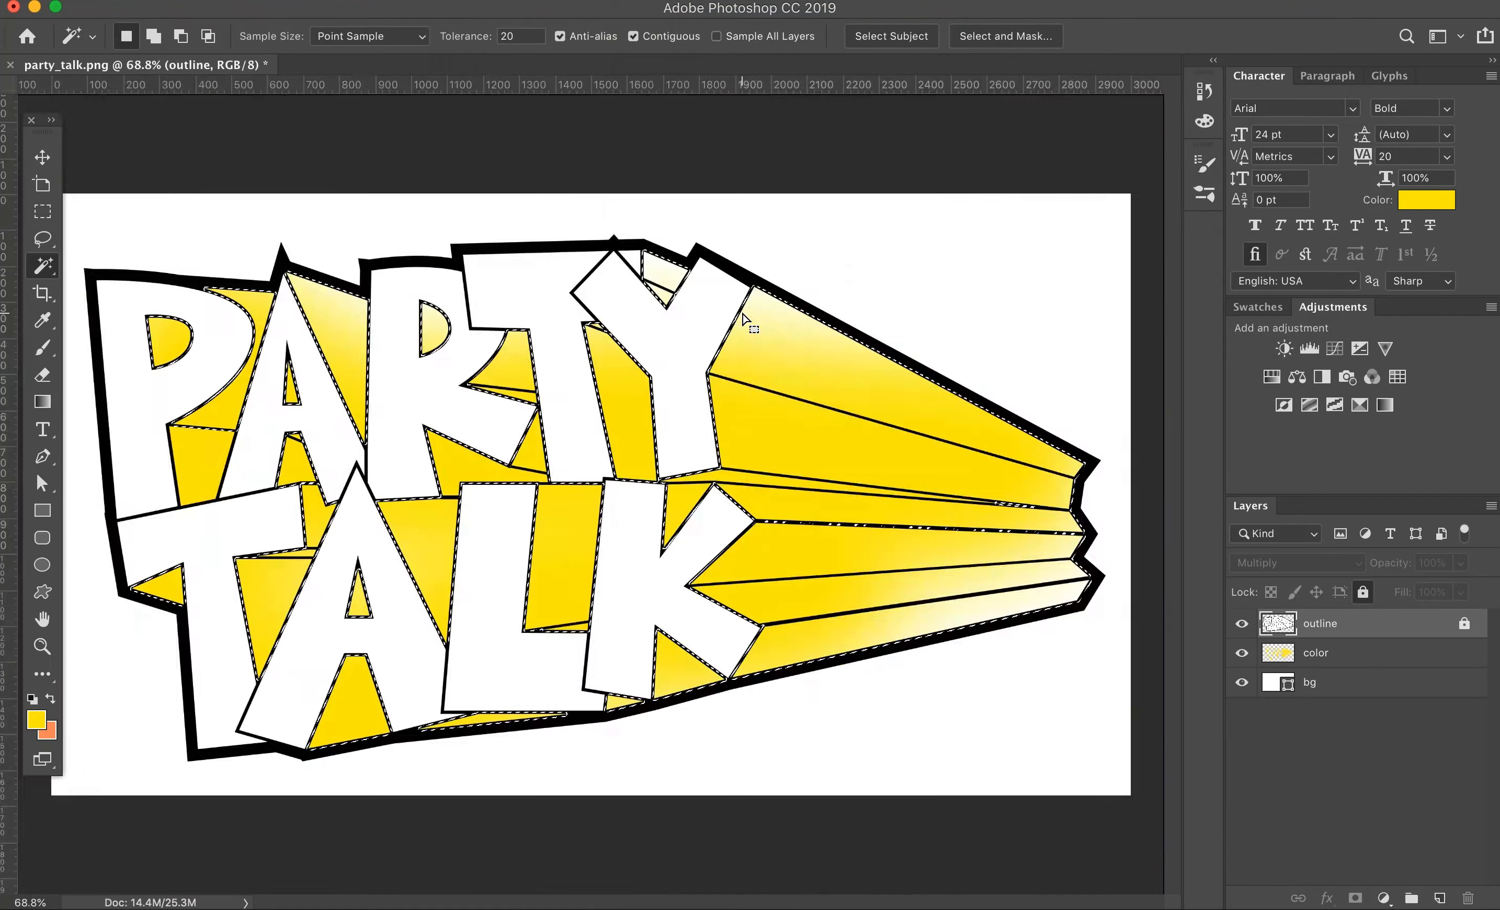
# Step: Brush solid yellow across all the selected 3D areas on the color layer
pyautogui.click(1337, 654)
pyautogui.press('b')
pyautogui.moveTo(442, 412); pyautogui.dragTo(861, 620)
pyautogui.press('super+minus')
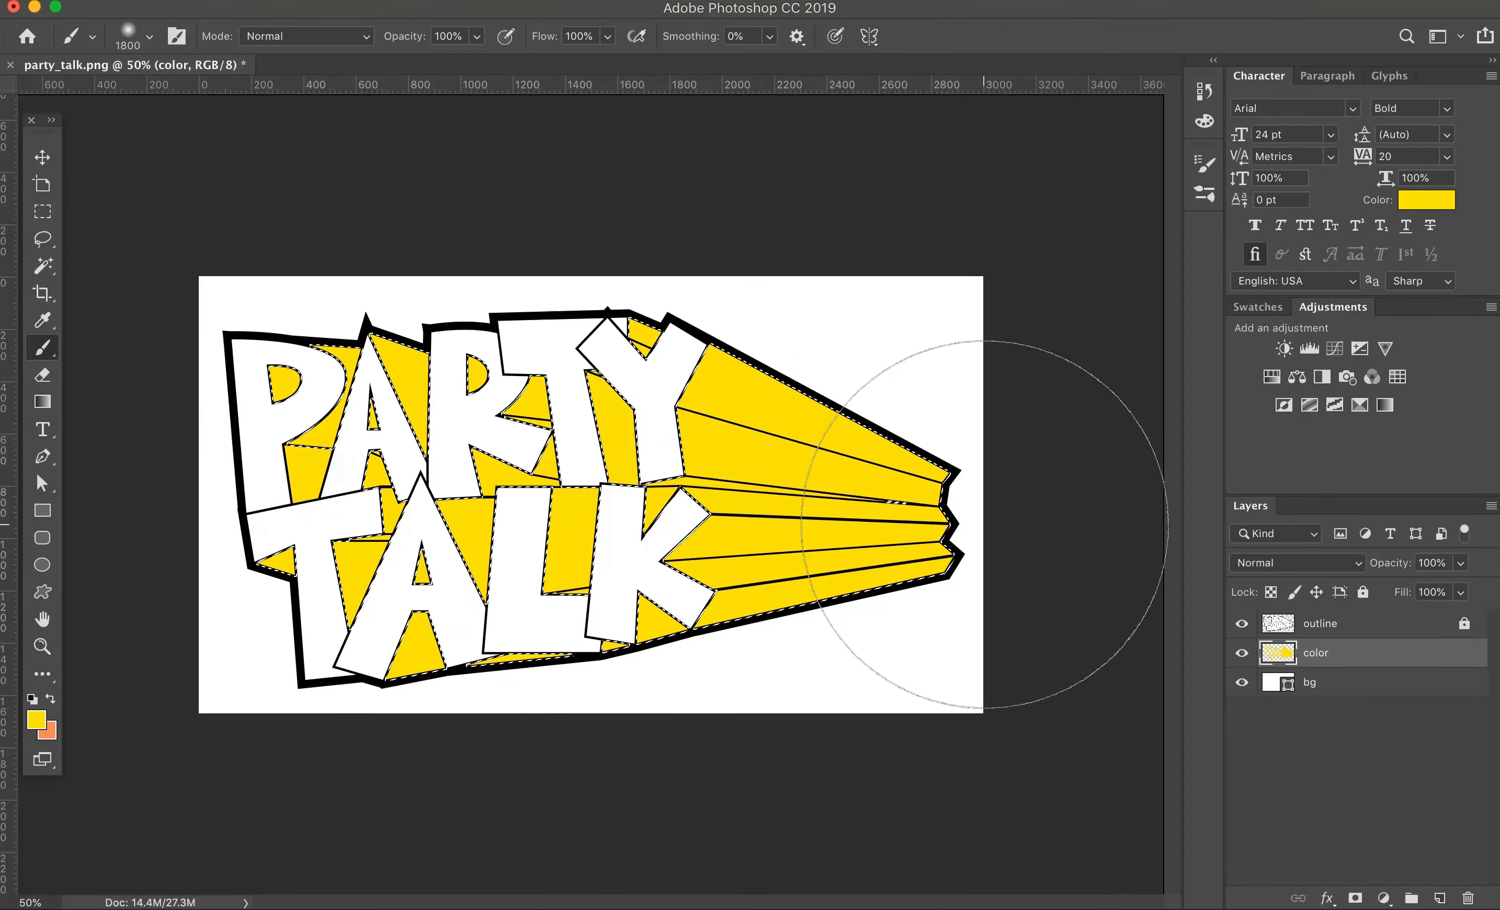
# Step: Choose a warmer orange-yellow and brush it over the tapered far end of the extrusion
pyautogui.click(36, 719)
pyautogui.moveTo(1216, 762); pyautogui.dragTo(1216, 766)
pyautogui.click(1387, 523)
pyautogui.moveTo(896, 430); pyautogui.dragTo(908, 614)
# Step: Choose deeper orange to red-orange shades and brush the extrusion's tip with a smaller brush to complete the gradient
pyautogui.click(37, 719)
pyautogui.moveTo(1217, 766); pyautogui.dragTo(1191, 782)
pyautogui.click(1386, 522)
pyautogui.press('[')
pyautogui.press('[')
pyautogui.click(36, 719)
pyautogui.click(1386, 522)
pyautogui.press('[')
pyautogui.press('[')
pyautogui.press('[')
pyautogui.press('[')
pyautogui.moveTo(981, 442); pyautogui.dragTo(972, 601)
# Step: Choose a pale yellow and brush soft highlights into the 3D areas between and inside the letters, leaving nothing selected
pyautogui.click(37, 719)
pyautogui.moveTo(1216, 783); pyautogui.dragTo(1215, 760)
pyautogui.click(1387, 522)
pyautogui.click(40, 724)
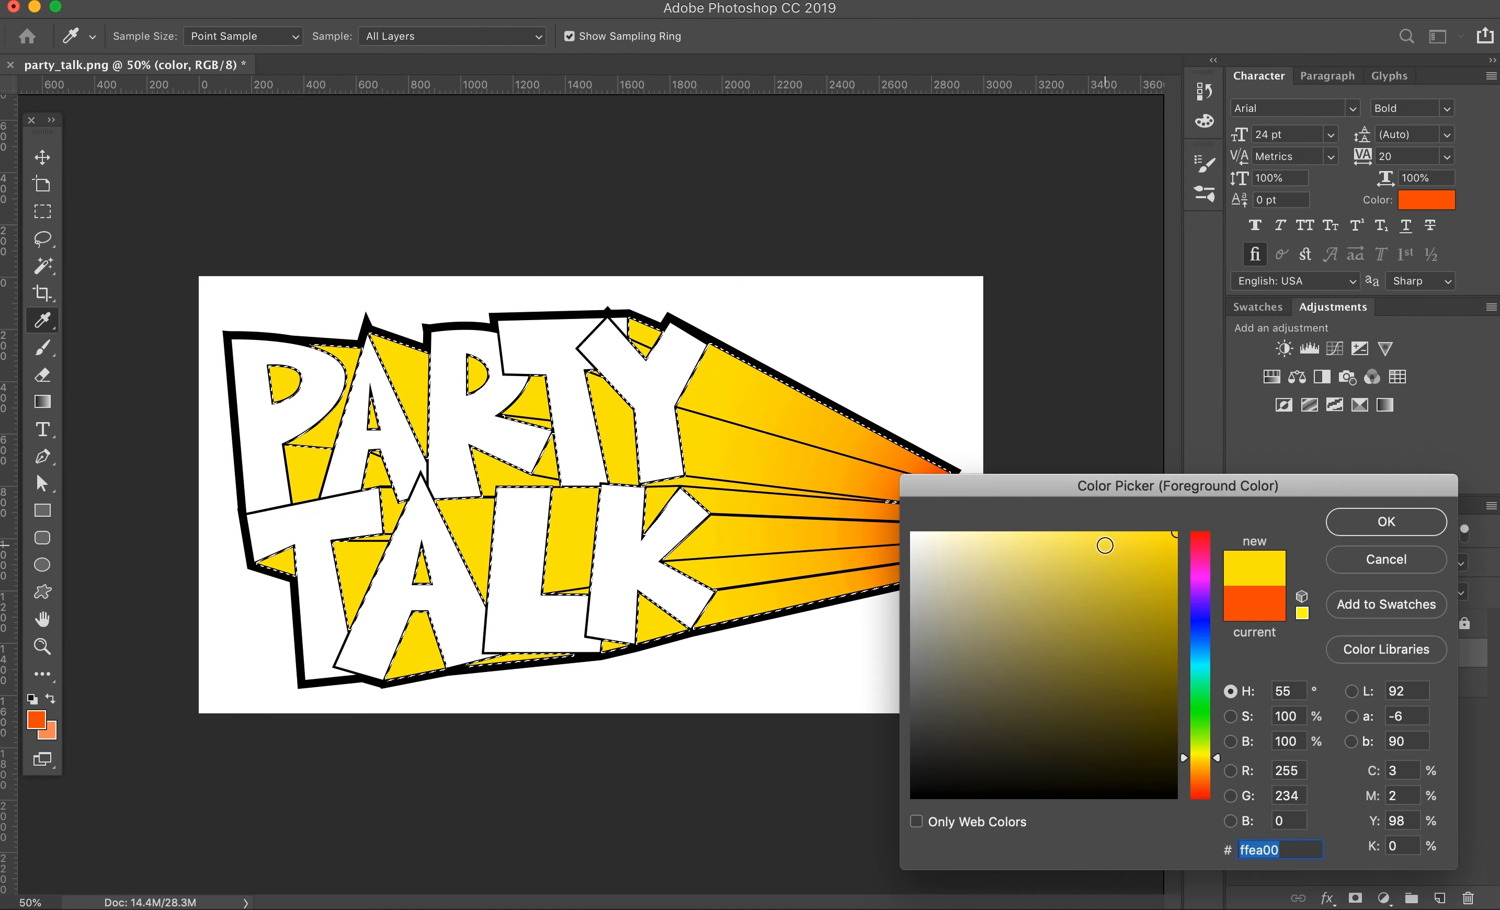
pyautogui.click(1105, 536)
pyautogui.click(1387, 523)
pyautogui.click(36, 719)
pyautogui.click(1025, 533)
pyautogui.click(1387, 523)
pyautogui.moveTo(265, 402); pyautogui.dragTo(265, 358)
pyautogui.press('w')
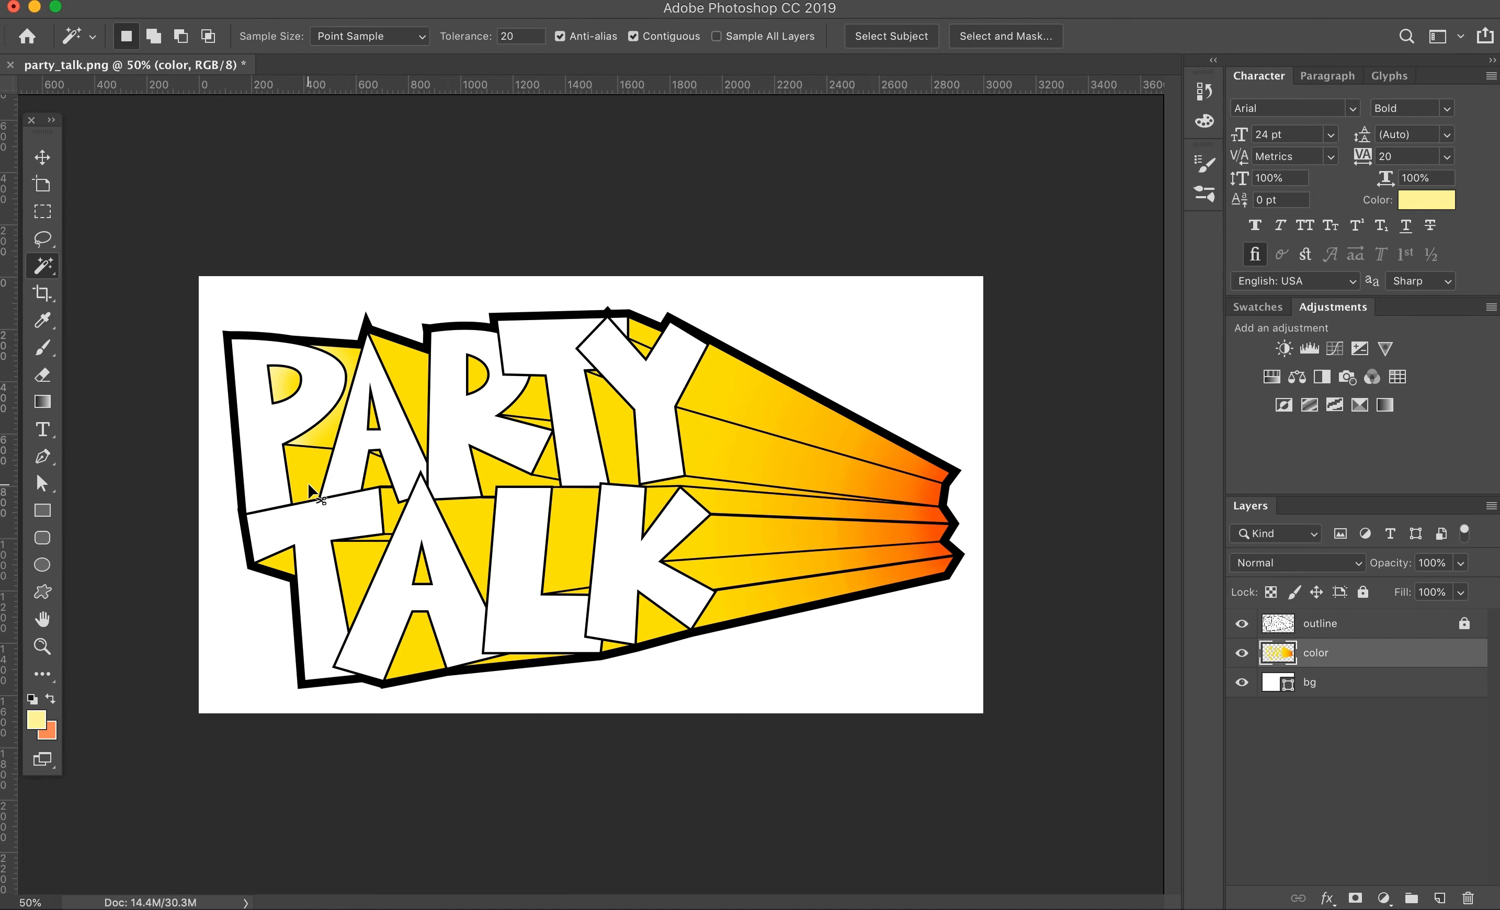
pyautogui.press('b')
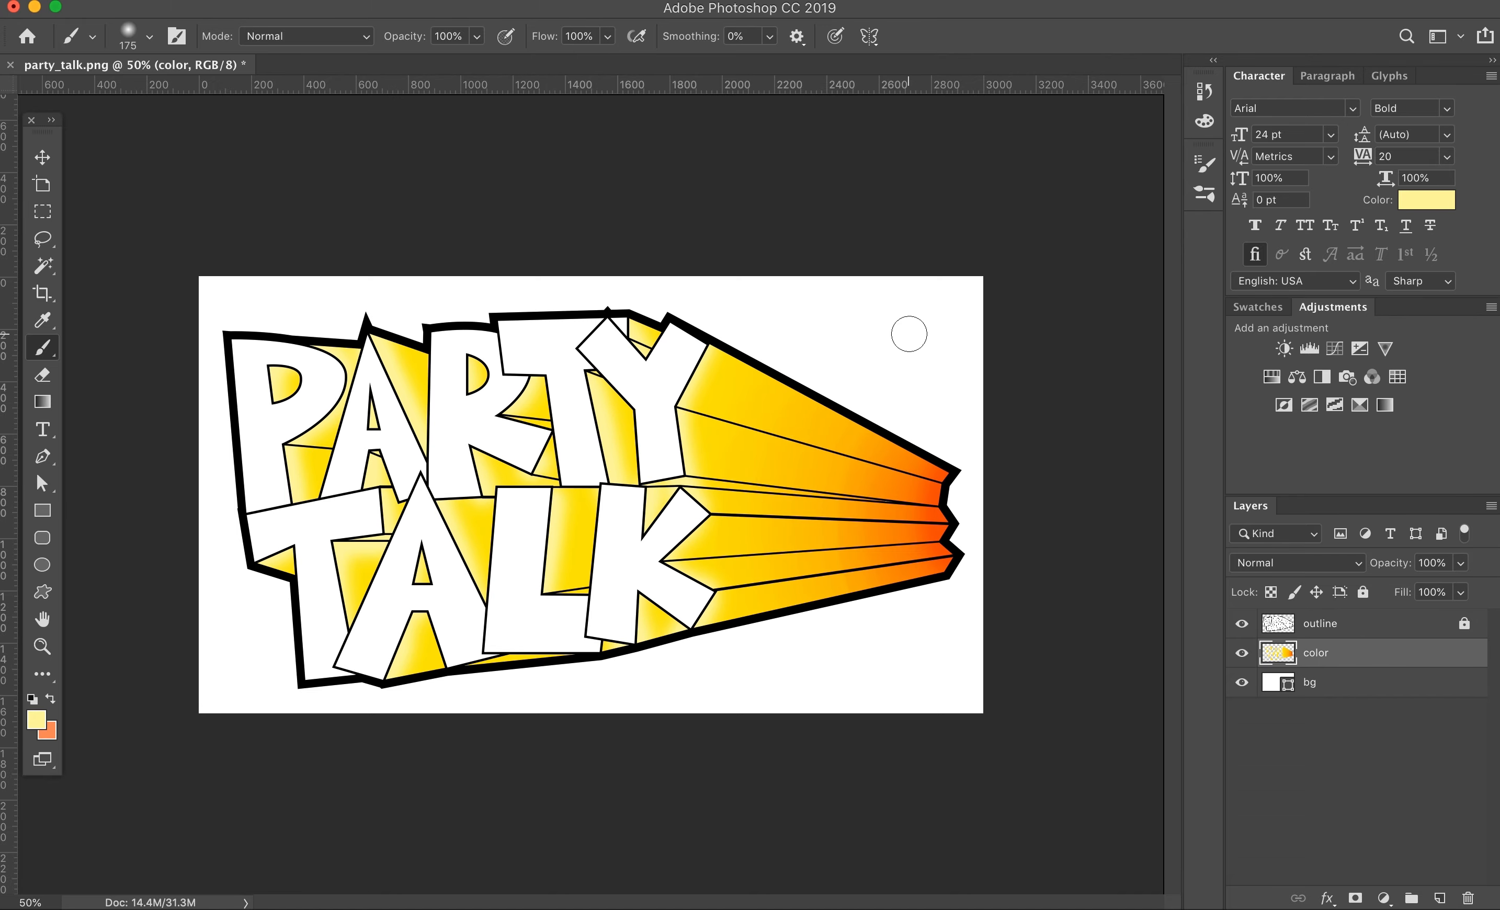
# Step: Select the white letter faces of PARTY TALK on the outline layer with the Magic Wand
pyautogui.click(1359, 630)
pyautogui.press('w')
pyautogui.keyDown('shift'); pyautogui.click(363, 525); pyautogui.keyUp('shift')
pyautogui.click(714, 313)
pyautogui.click(1146, 181)
# Step: Choose a bright cyan-blue and brush it across the selected letter faces on the color layer with an enlarged brush
pyautogui.click(42, 348)
pyautogui.click(36, 719)
pyautogui.click(1205, 667)
pyautogui.click(1174, 534)
pyautogui.click(1386, 522)
pyautogui.click(1294, 657)
pyautogui.moveTo(510, 353); pyautogui.dragTo(616, 331)
pyautogui.press(']')
pyautogui.press(']')
pyautogui.press(']')
pyautogui.press(']')
pyautogui.press(']')
pyautogui.press(']')
pyautogui.moveTo(270, 368)
pyautogui.mouseDown()
pyautogui.moveTo(538, 659)
pyautogui.moveTo(663, 381)
pyautogui.mouseUp()
# Step: Choose a bright green and brush it along the tops of the PARTY letters to form a gradient
pyautogui.click(36, 719)
pyautogui.moveTo(1185, 663); pyautogui.dragTo(1200, 680)
pyautogui.press('Return')
pyautogui.click(36, 719)
pyautogui.click(1387, 522)
pyautogui.moveTo(233, 306); pyautogui.dragTo(730, 276)
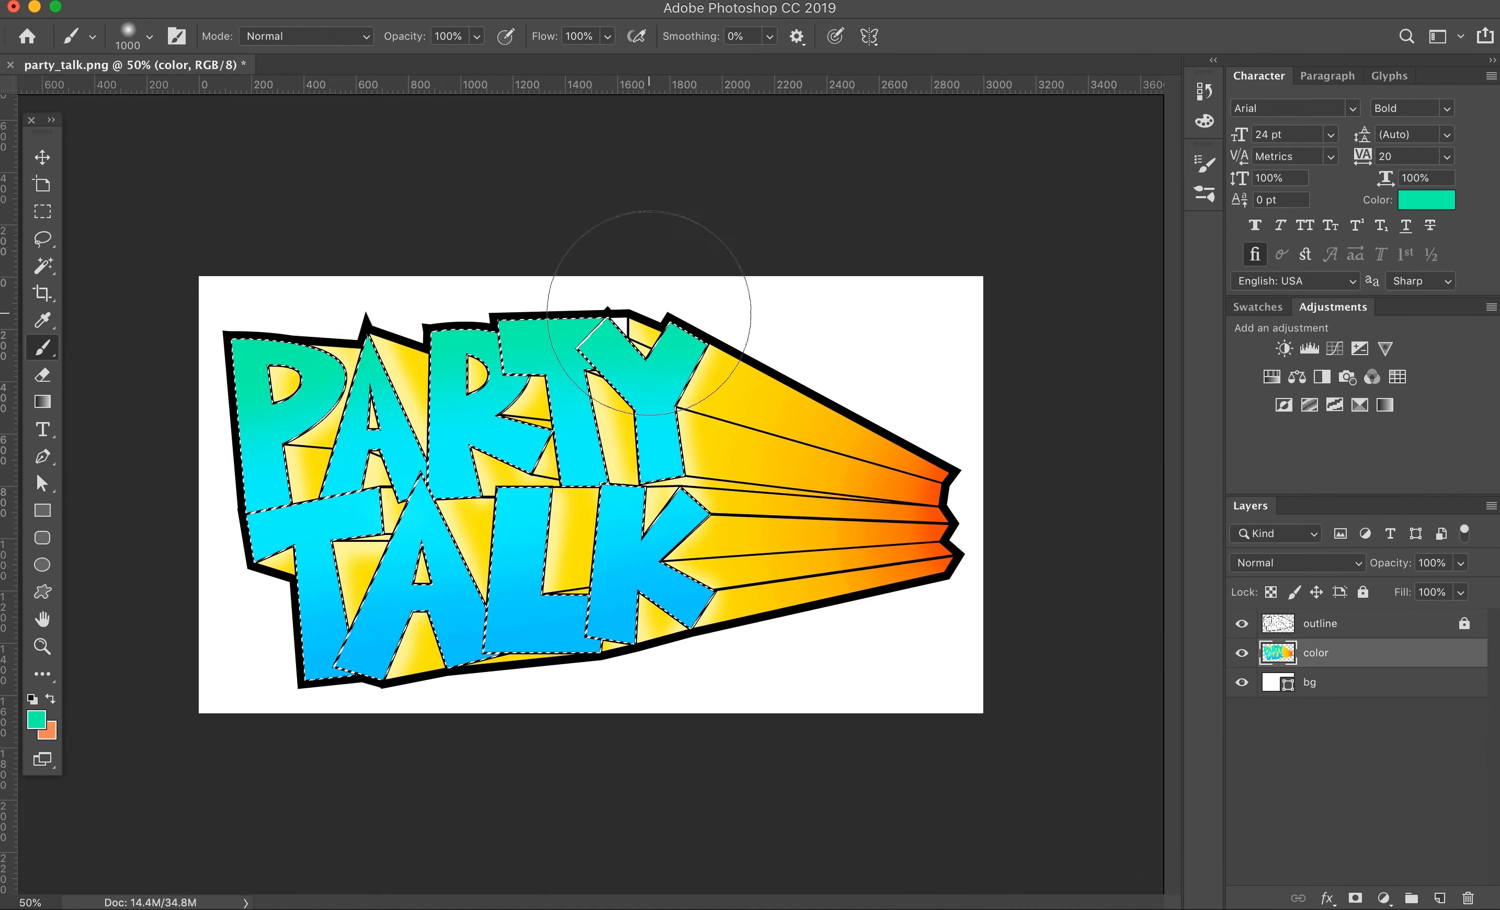
# Step: Choose a splatter brush and enlarge it to 1800 px
pyautogui.click(1205, 164)
pyautogui.scroll(-5, 1035, 255)
pyautogui.click(968, 289)
pyautogui.moveTo(975, 522); pyautogui.dragTo(1035, 523)
pyautogui.click(1205, 164)
# Step: Sample the letters' blue, choose a darker teal-blue from it, and stamp splatters over the selected letter faces
pyautogui.click(35, 722)
pyautogui.click(639, 521)
pyautogui.click(1176, 577)
pyautogui.click(1387, 522)
pyautogui.click(442, 489)
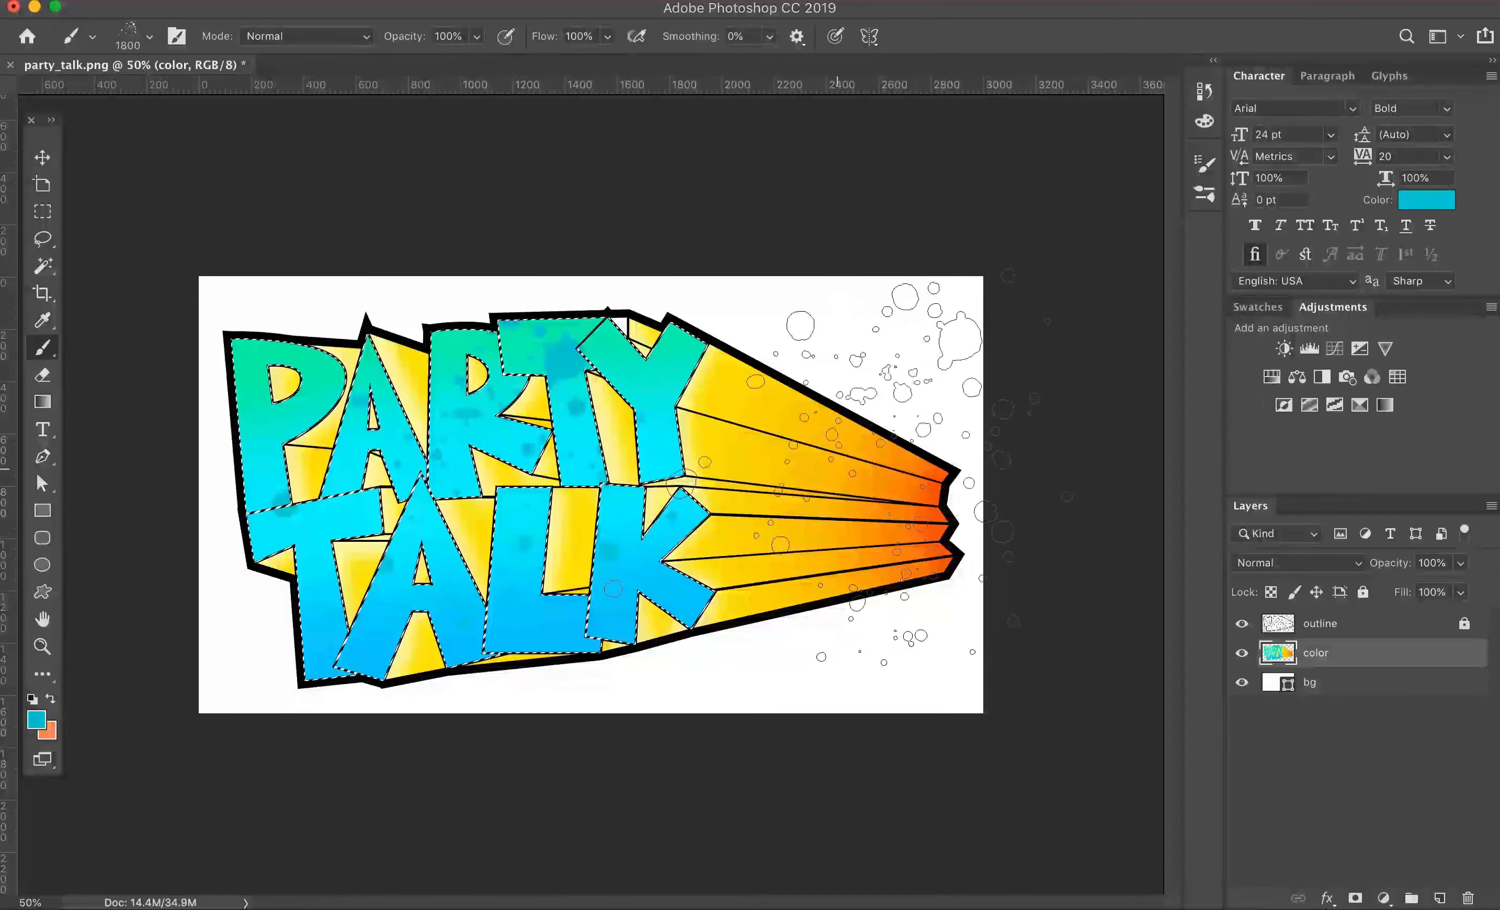
# Step: Undo the stray splatter to restore the selection, stamp another splatter over the TALK letters, and deselect
pyautogui.press('super+d')
pyautogui.click(658, 721)
pyautogui.press('super+z')
pyautogui.press('super+z')
pyautogui.click(450, 670)
pyautogui.press('super+d')
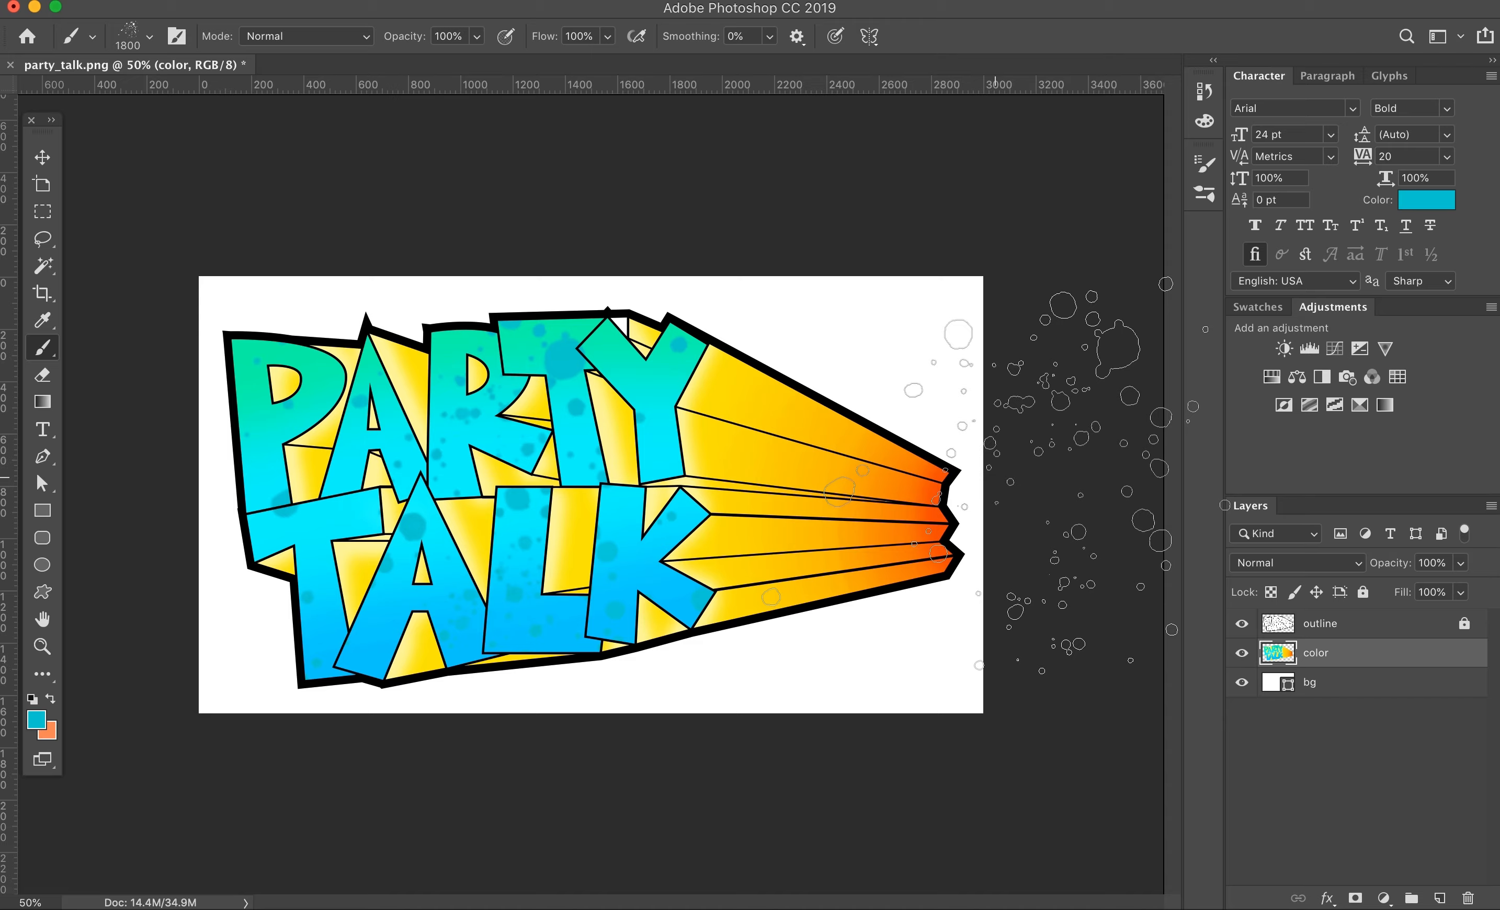
# Step: Switch to Chrome, search Google Images for "underwater" and limit the results to large images
pyautogui.click(435, 887)
pyautogui.press('super+t')
pyautogui.write('underwater')
pyautogui.click(186, 253)
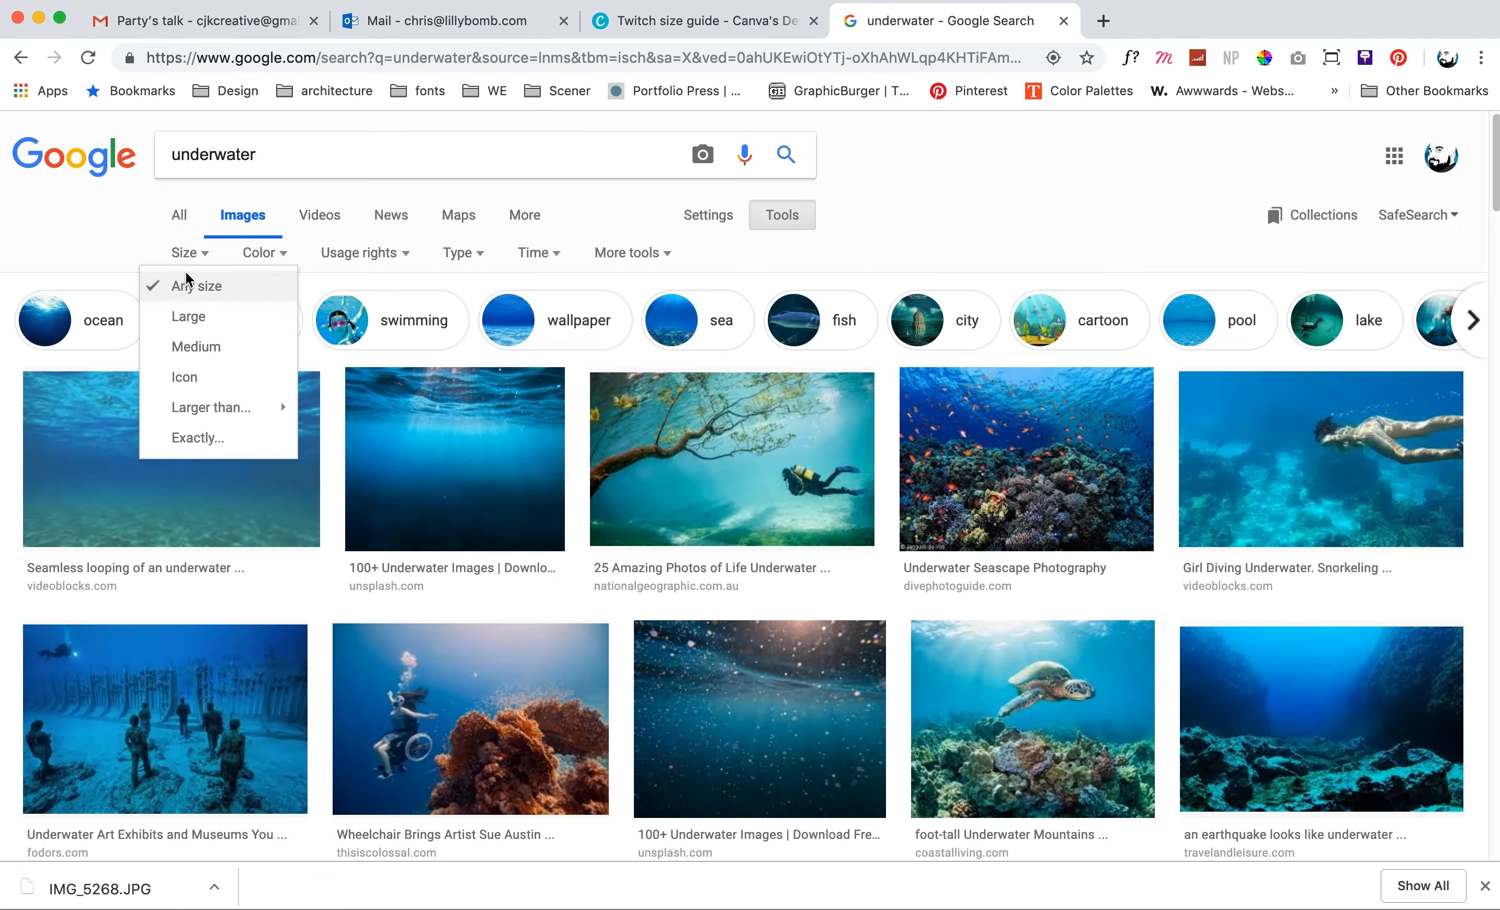
pyautogui.click(188, 316)
# Step: Preview the seamless looping underwater texture image in the results and save it to the computer
pyautogui.scroll(-2, 378, 459)
pyautogui.click(184, 331)
pyautogui.rightClick(636, 491)
pyautogui.click(693, 650)
pyautogui.press('Return')
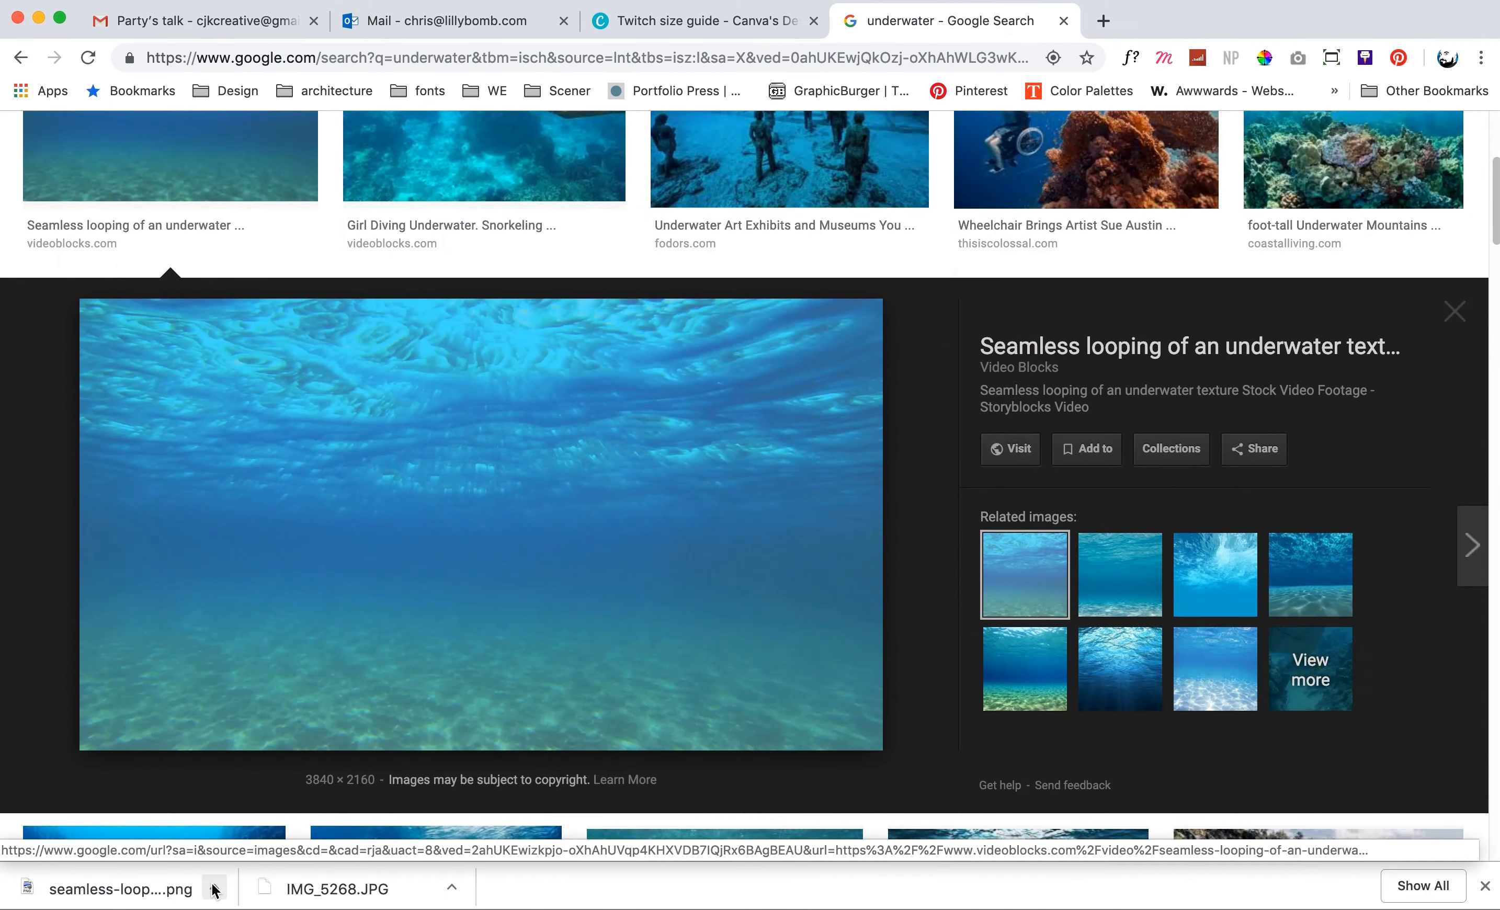
pyautogui.scroll(5, 387, 535)
pyautogui.scroll(-6, 388, 525)
pyautogui.rightClick(389, 522)
pyautogui.click(476, 679)
pyautogui.press('Return')
# Step: Place the downloaded underwater image into the Photoshop lettering document, scaled to 15.84% and positioned over the PARTY TALK letters
pyautogui.click(215, 889)
pyautogui.click(263, 859)
pyautogui.click(693, 220)
pyautogui.moveTo(700, 221); pyautogui.dragTo(665, 423)
pyautogui.moveTo(979, 713); pyautogui.dragTo(866, 650)
pyautogui.moveTo(744, 563); pyautogui.dragTo(733, 600)
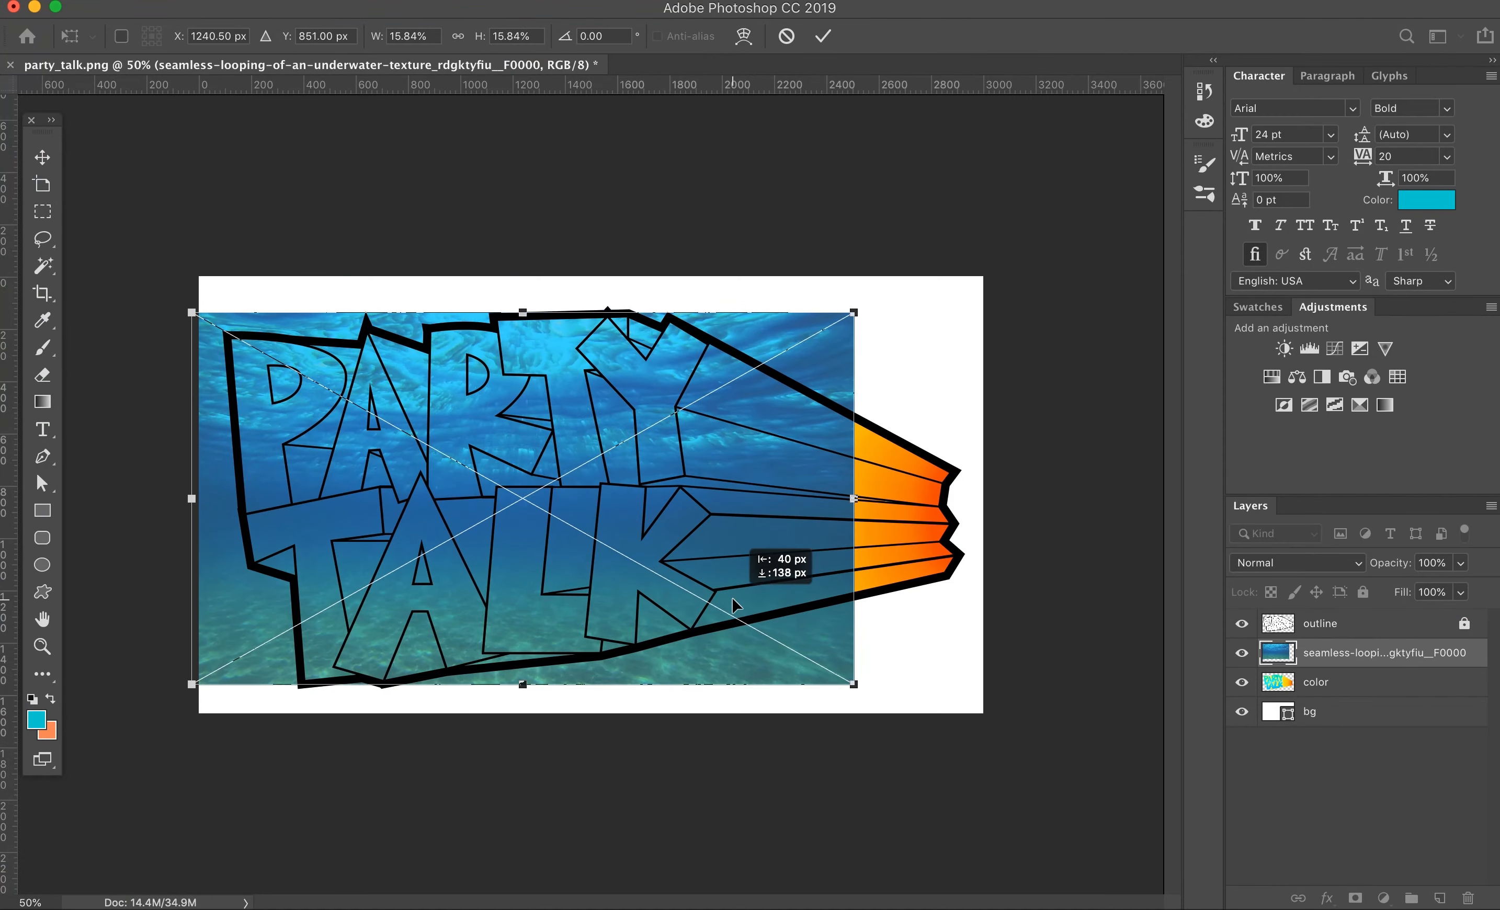
pyautogui.press('Return')
# Step: Hide the underwater image layer and select all the blue letter faces from the outline layer with the Magic Wand
pyautogui.click(1242, 653)
pyautogui.click(1319, 623)
pyautogui.press('w')
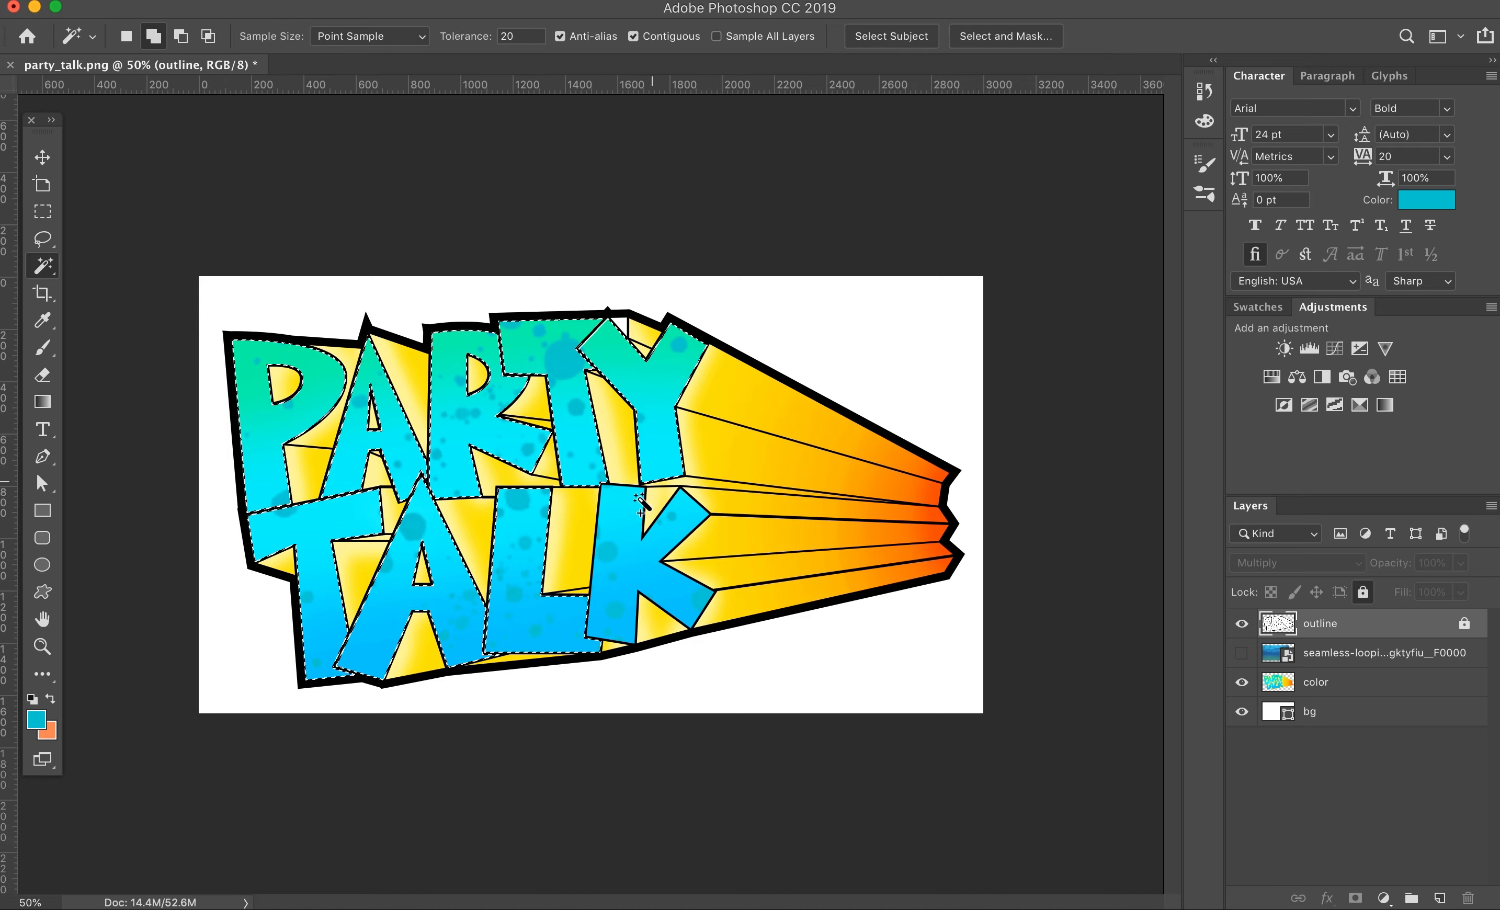
# Step: Show the underwater layer, mask it to the selected letter faces and lower its opacity to 53%
pyautogui.click(1242, 653)
pyautogui.click(1380, 653)
pyautogui.click(1355, 899)
pyautogui.moveTo(1401, 565); pyautogui.dragTo(1379, 570)
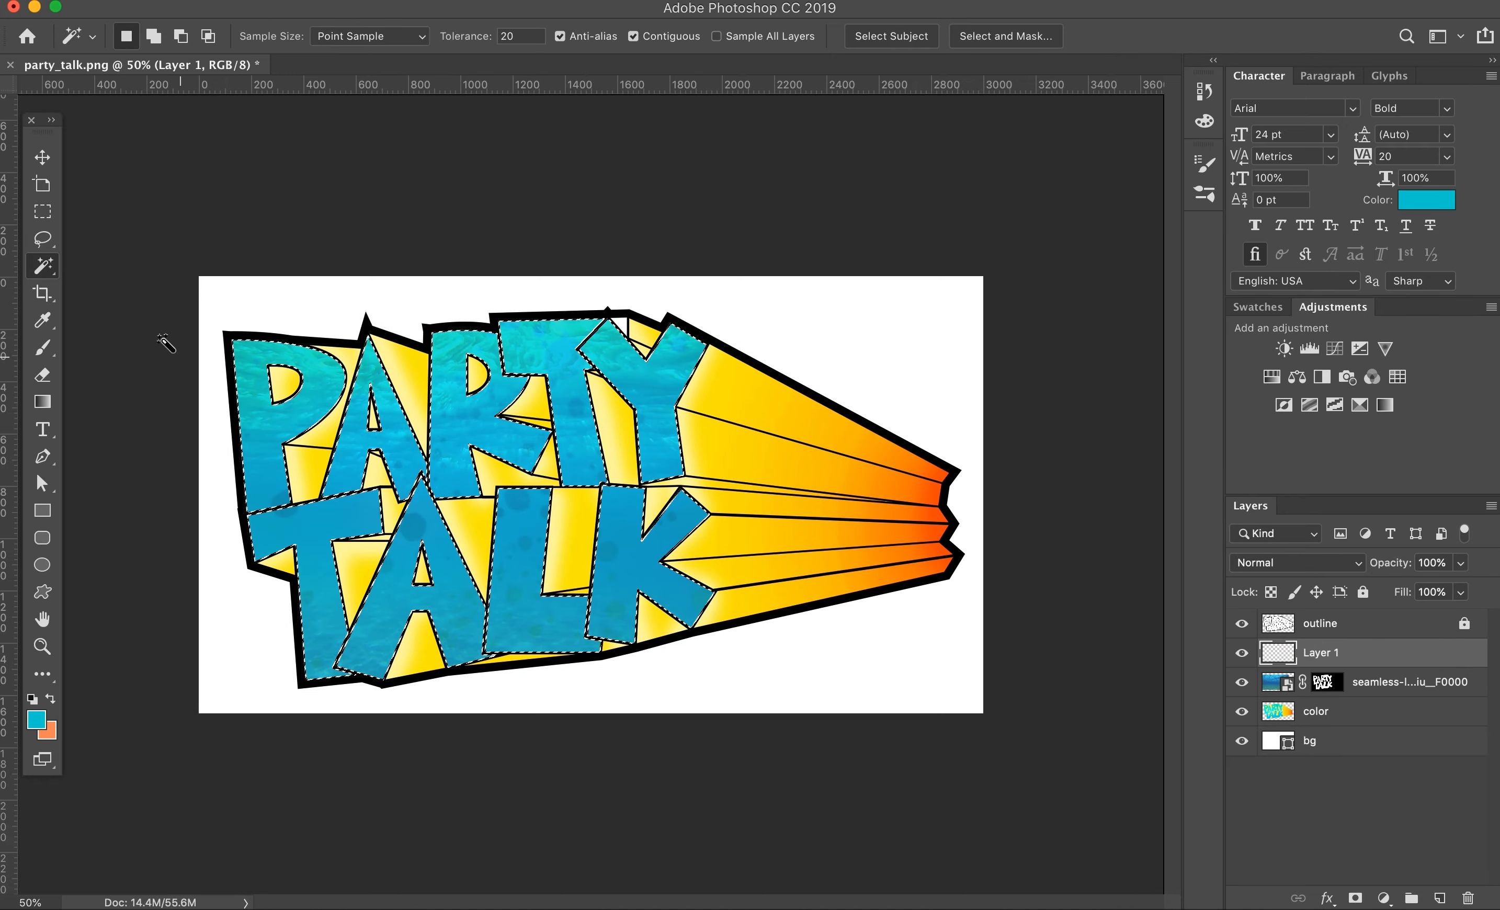
# Step: On a new layer, cut wavy shapes into the letter selection with the Lasso and paint the selected areas pale cyan with a soft brush
pyautogui.moveTo(328, 706); pyautogui.dragTo(343, 711)
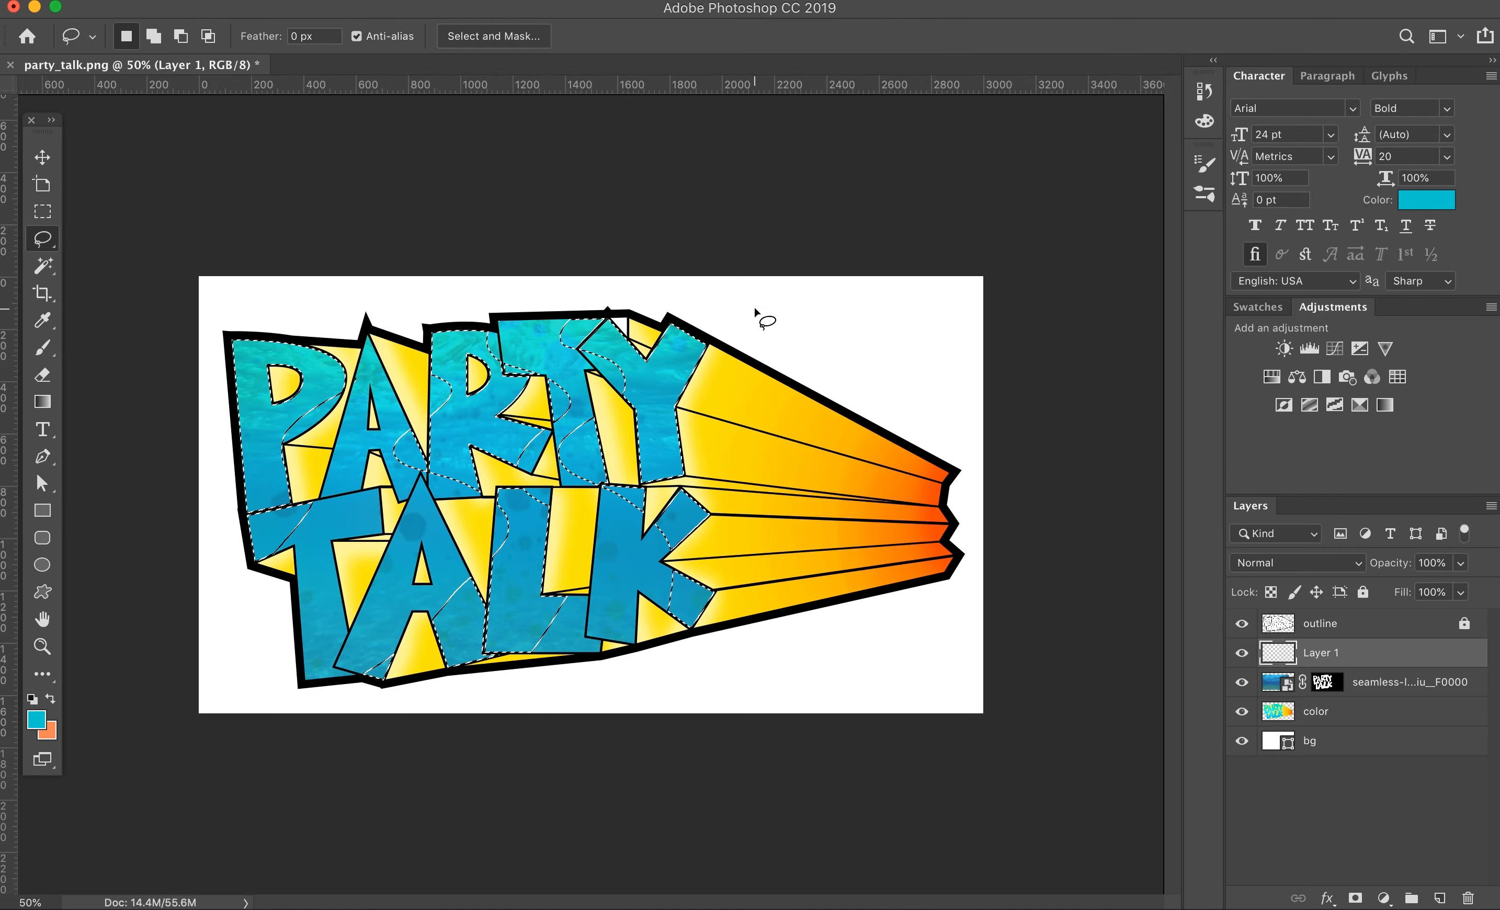
pyautogui.click(177, 36)
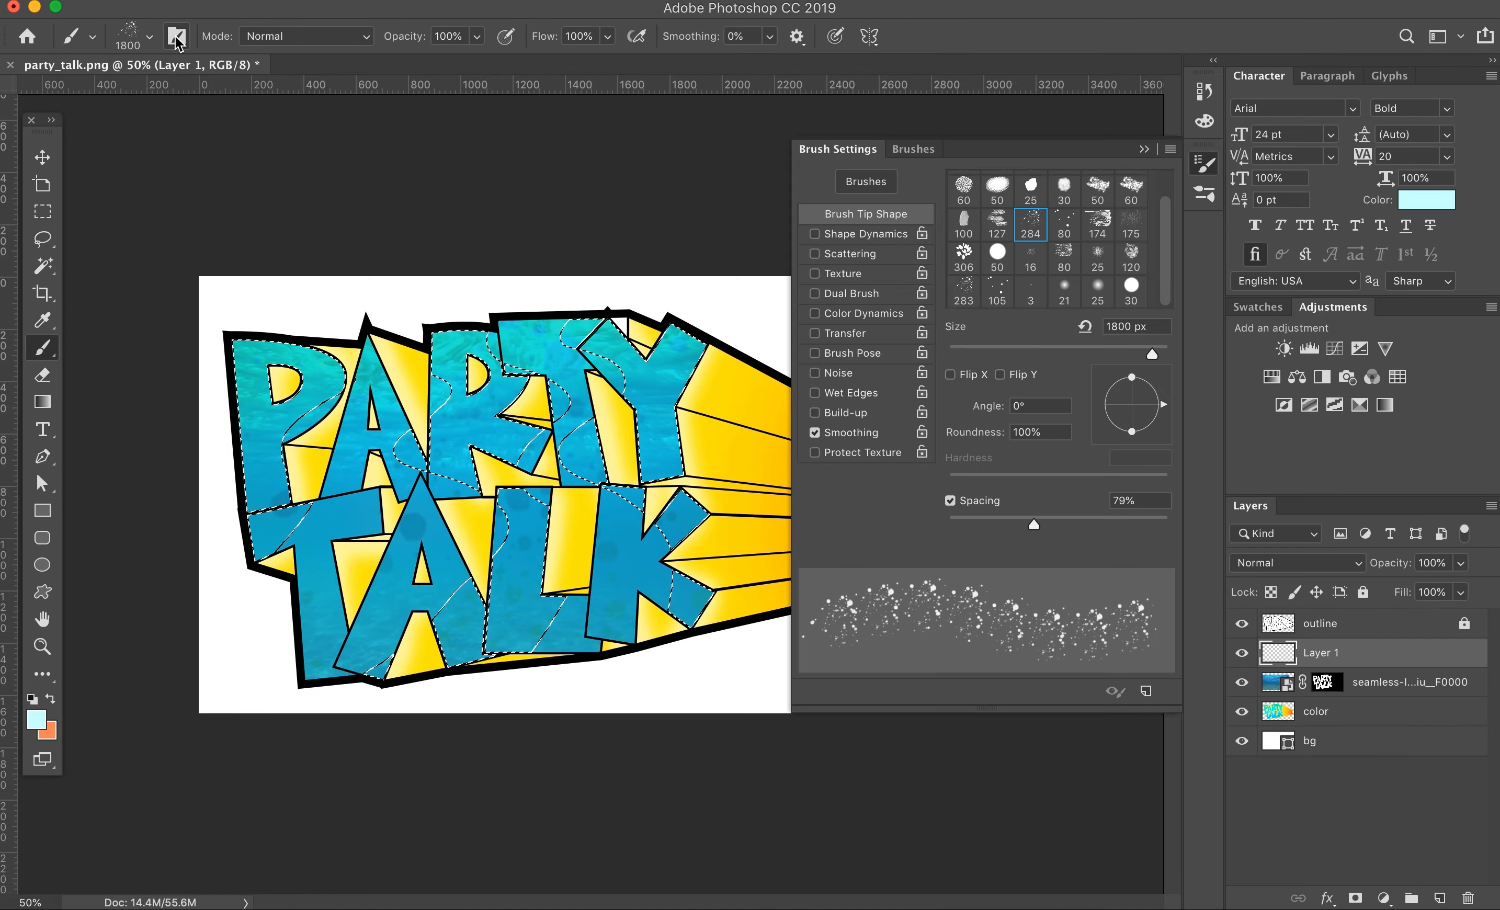
pyautogui.scroll(5, 996, 239)
pyautogui.click(964, 189)
pyautogui.click(1145, 149)
pyautogui.press(']')
pyautogui.press(']')
pyautogui.press(']')
pyautogui.press(']')
pyautogui.press(']')
pyautogui.press(']')
pyautogui.press(']')
pyautogui.press(']')
pyautogui.press(']')
pyautogui.press(']')
pyautogui.press(']')
pyautogui.press(']')
pyautogui.moveTo(676, 318)
pyautogui.mouseDown()
pyautogui.moveTo(773, 594)
pyautogui.moveTo(878, 522)
pyautogui.mouseUp()
pyautogui.press('[')
pyautogui.press('[')
pyautogui.press('[')
pyautogui.press('[')
pyautogui.press('[')
pyautogui.press('[')
pyautogui.press('[')
# Step: Set the pale cyan layer's blend mode to Pin Light and its opacity to 45%, and deselect
pyautogui.click(1297, 563)
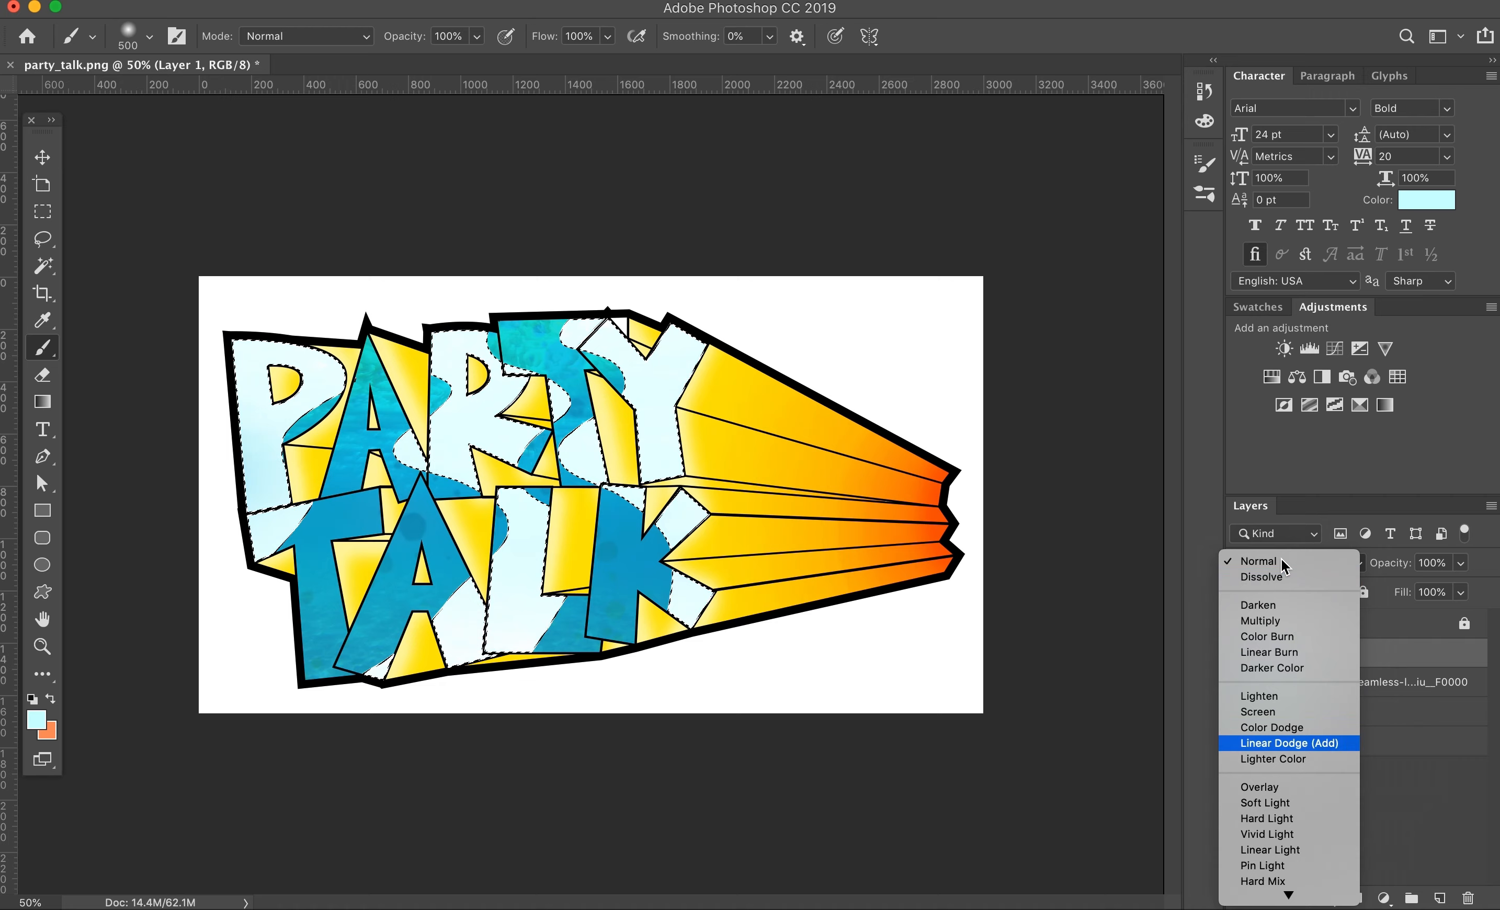
pyautogui.click(1266, 803)
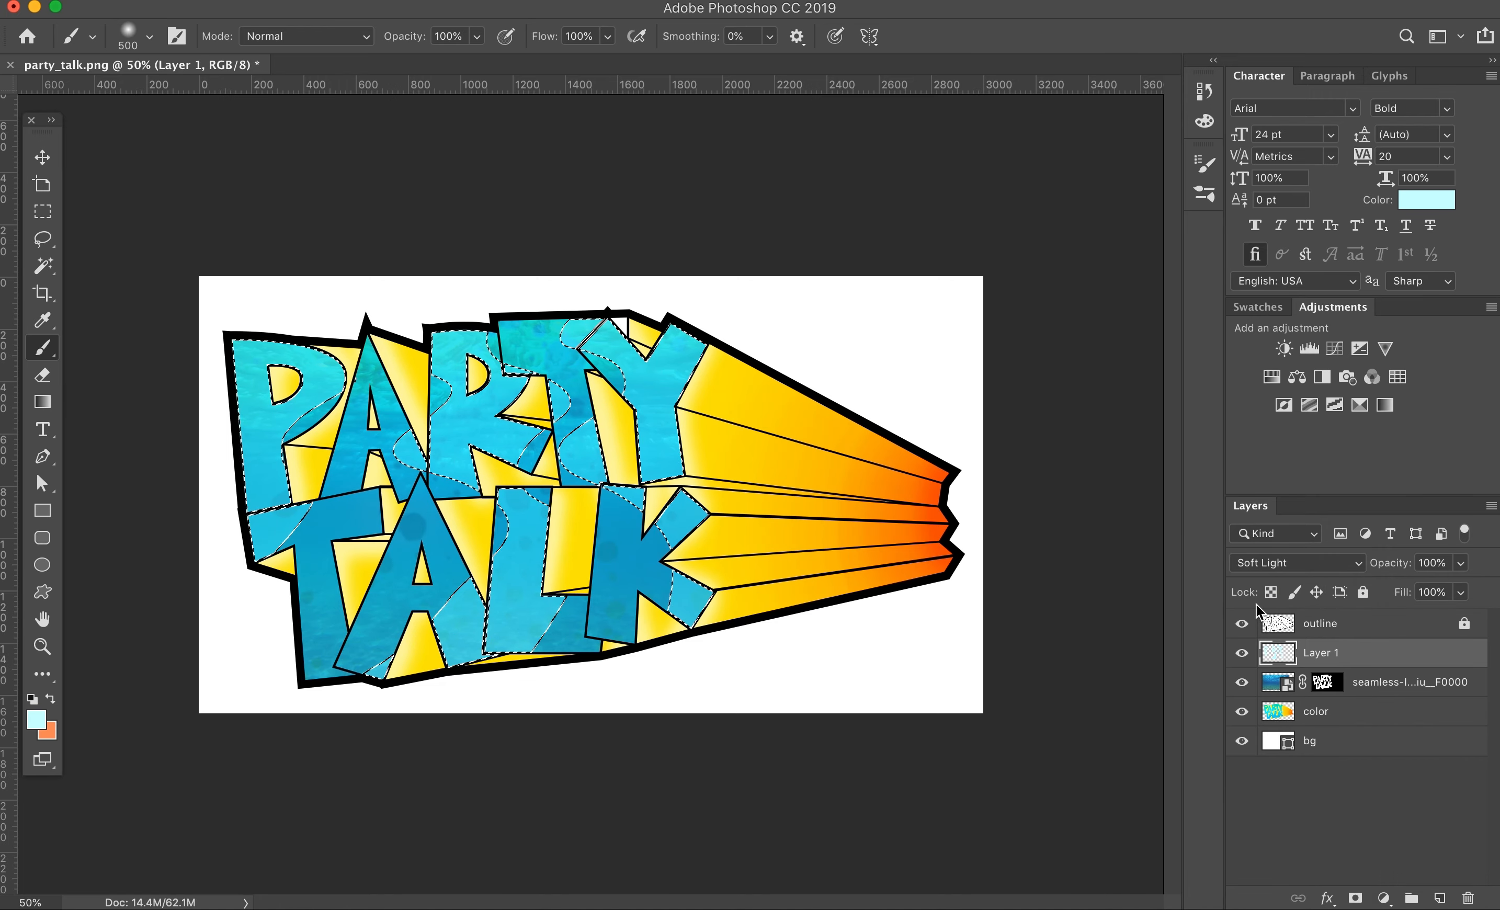
pyautogui.click(1288, 564)
pyautogui.click(1262, 624)
pyautogui.moveTo(1402, 564); pyautogui.dragTo(1367, 562)
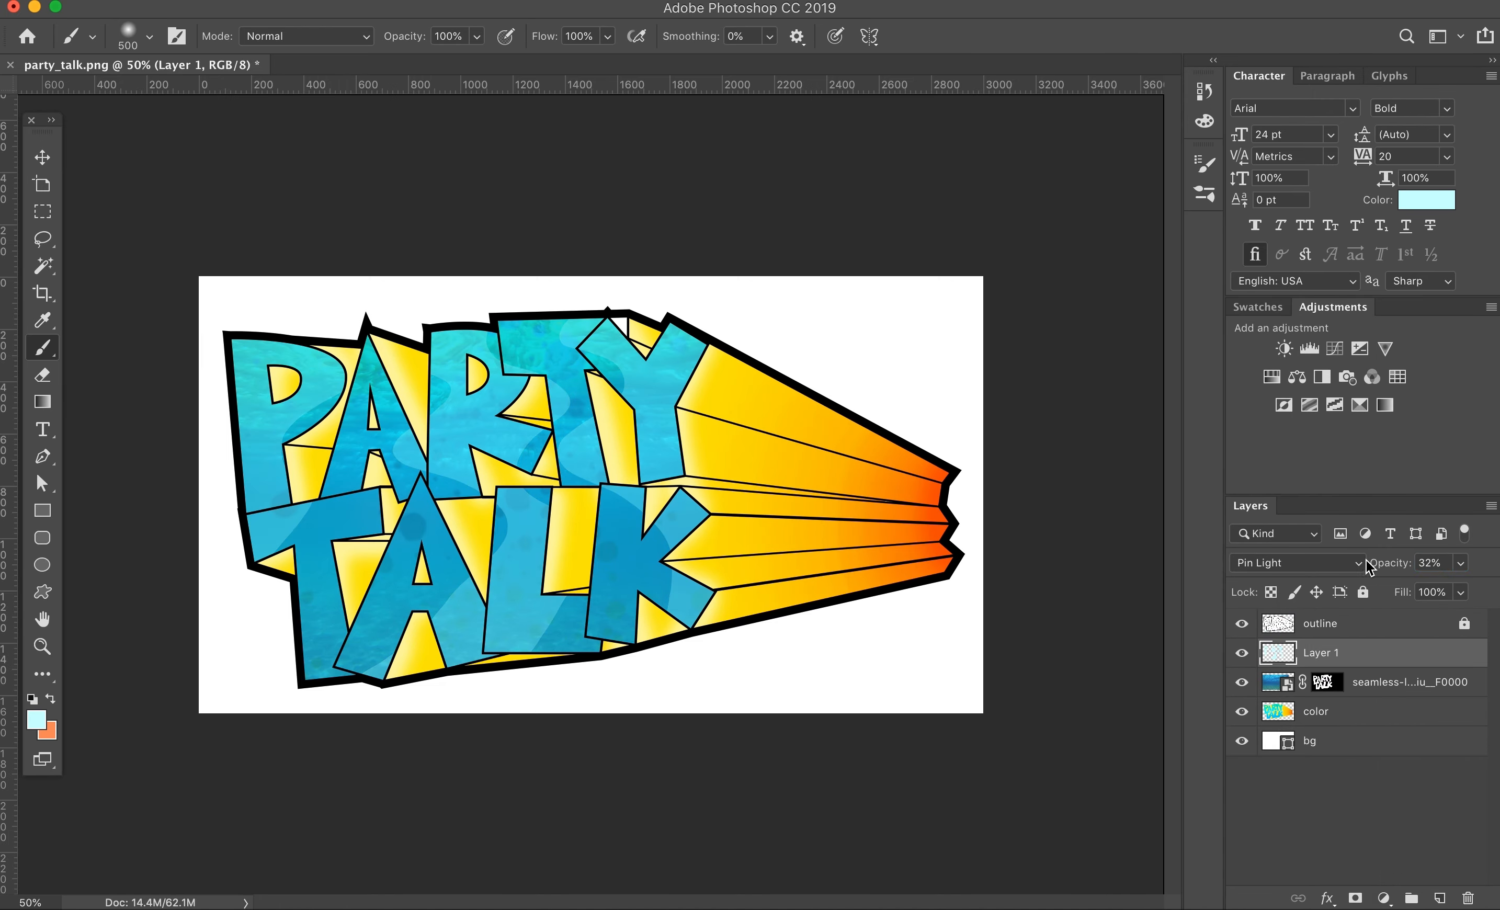
# Step: Save the artwork as party_talk.psd
pyautogui.press('v')
pyautogui.press('super+s')
pyautogui.press('Return')
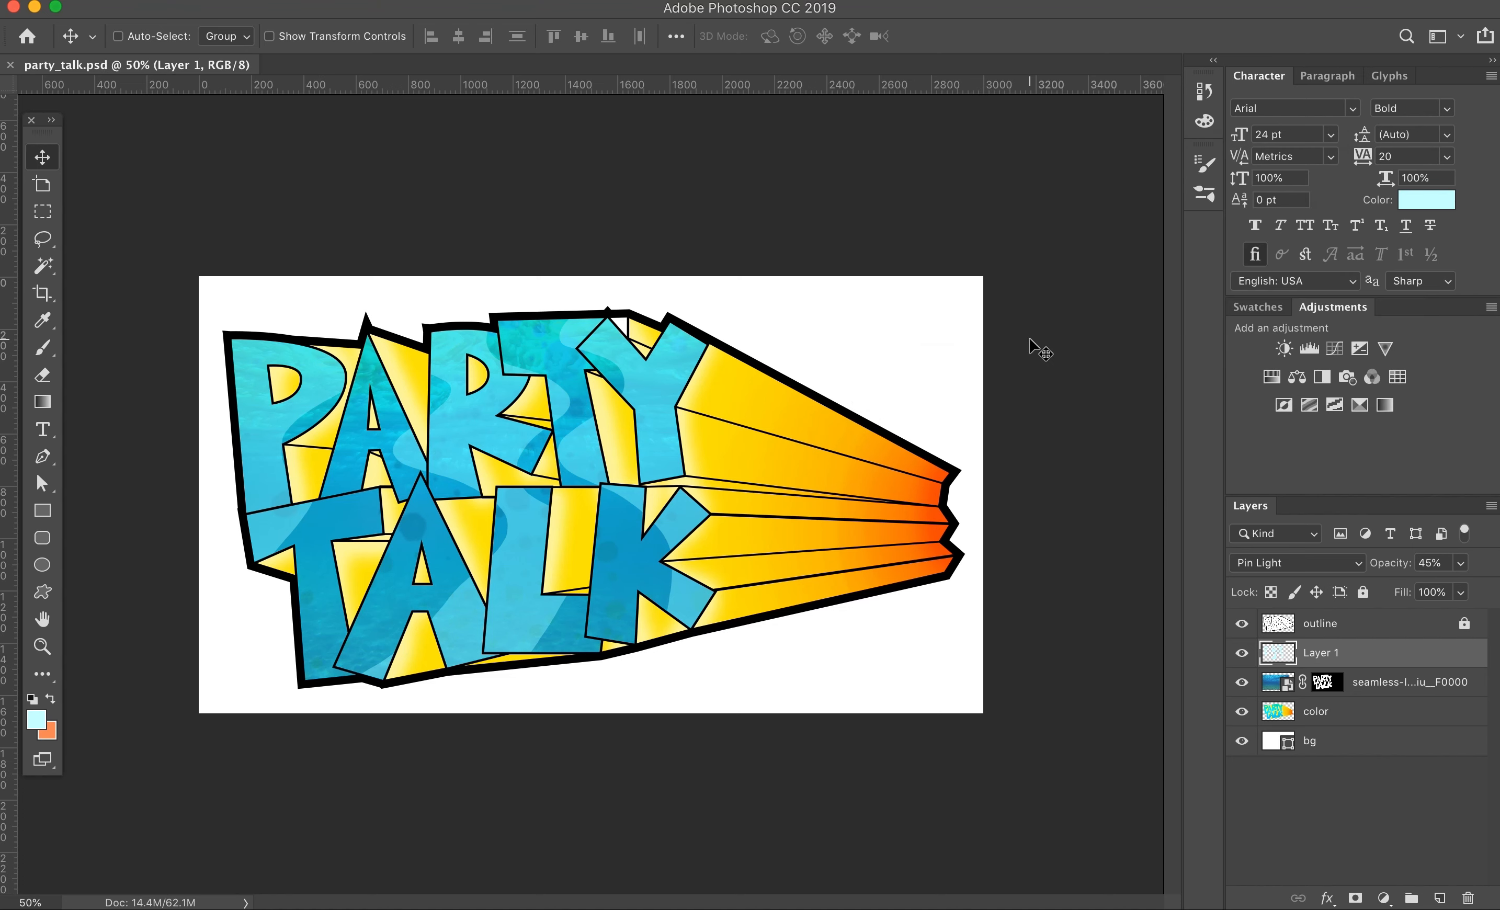
# Step: Name the pale cyan layer "reflection" and the underwater layer "water mask", and lock both layers
pyautogui.doubleClick(1396, 683)
pyautogui.write('water mask')
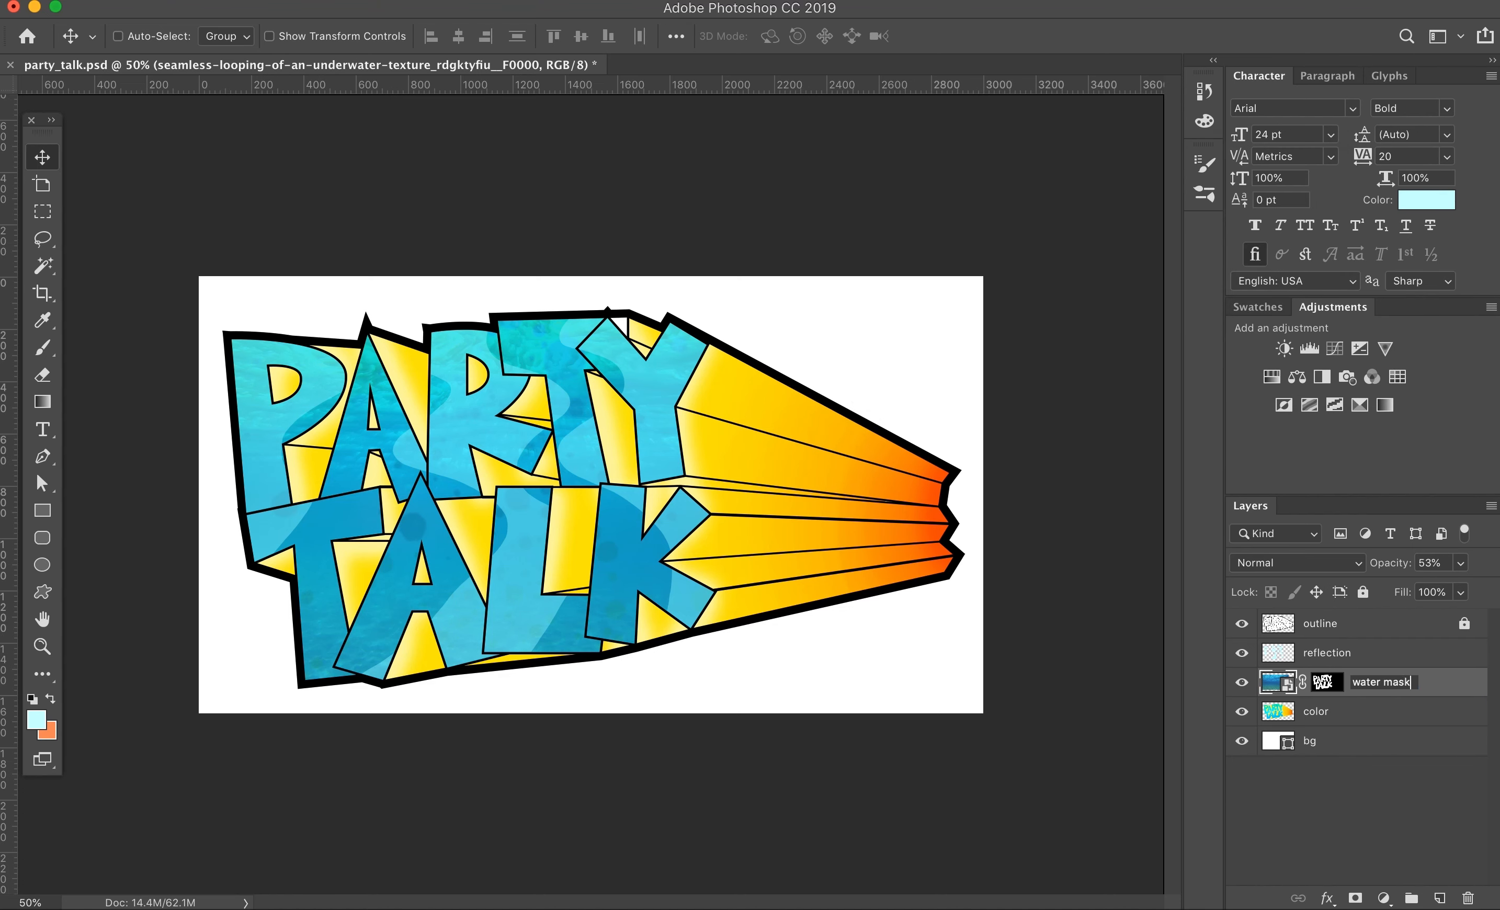
pyautogui.press('Return')
pyautogui.click(1373, 654)
pyautogui.press('super+/')
pyautogui.click(1373, 683)
pyautogui.press('super+/')
# Step: Select the unfilled white triangle between the T and Y of PARTY from the outline layer
pyautogui.click(1371, 742)
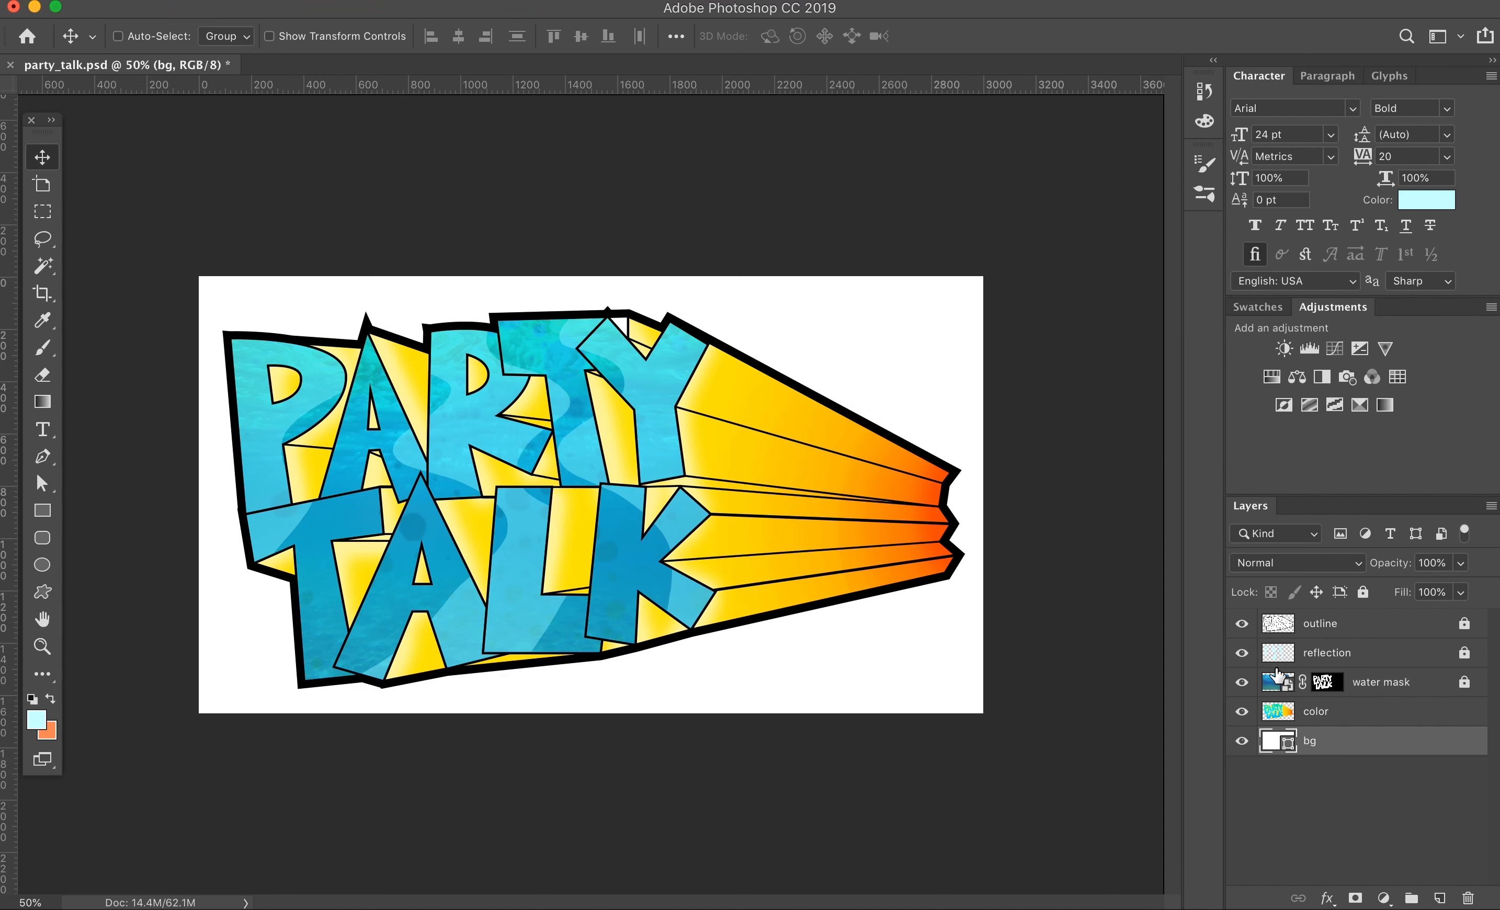
pyautogui.click(1275, 714)
pyautogui.press('w')
pyautogui.press('super+equal')
pyautogui.press('super+equal')
pyautogui.press('super+equal')
pyautogui.click(1320, 624)
pyautogui.click(740, 301)
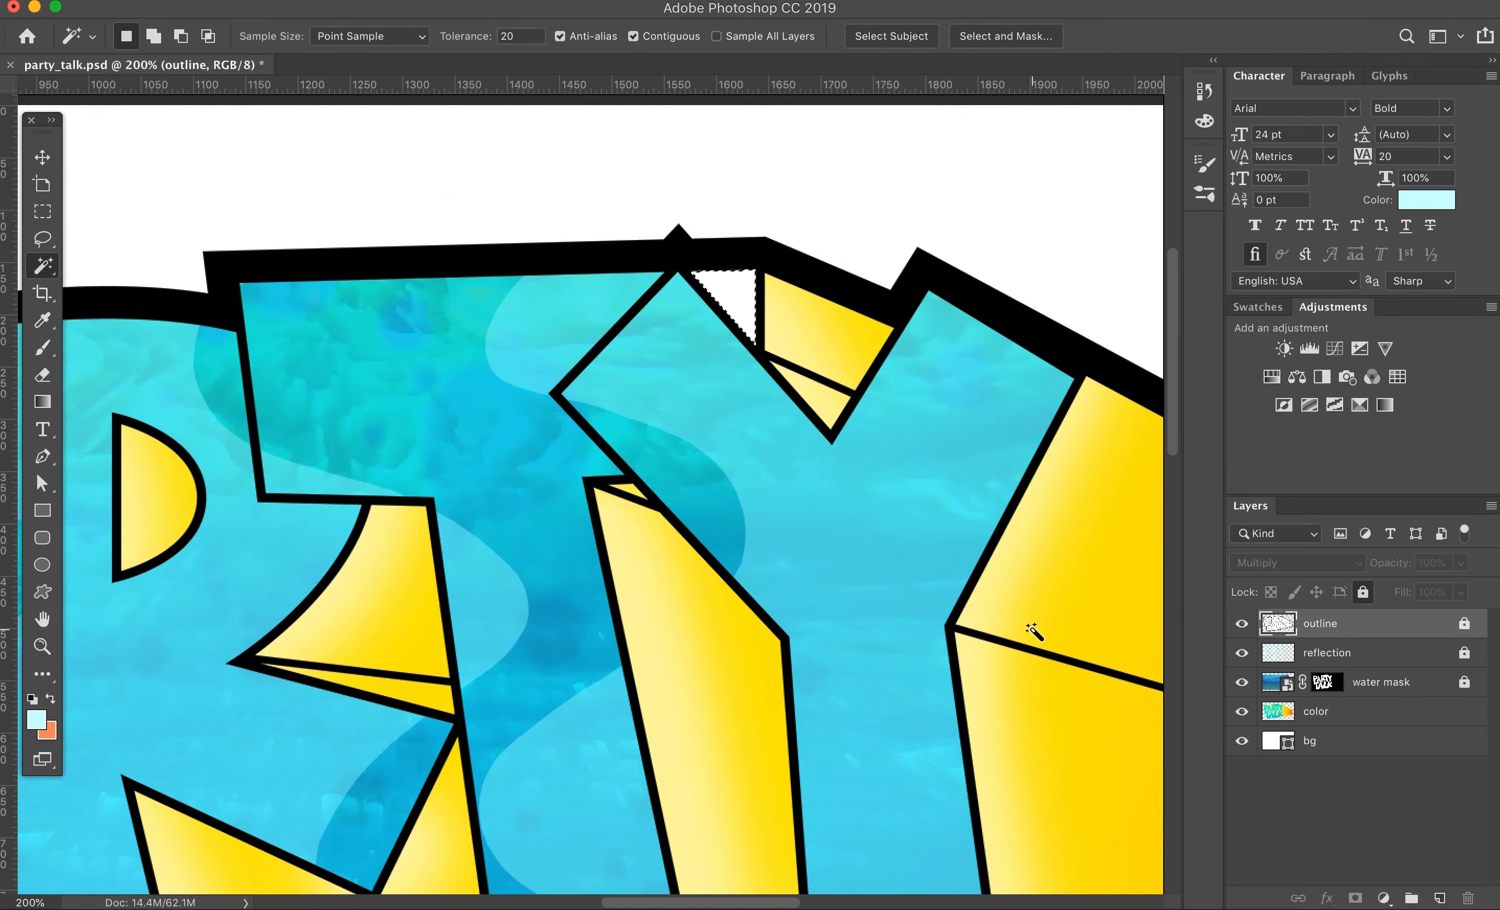
# Step: Sample the adjacent cyan, paint the selected triangle with it on the color layer, and deselect
pyautogui.click(1316, 712)
pyautogui.press('b')
pyautogui.click(1258, 307)
pyautogui.click(40, 321)
pyautogui.click(688, 306)
pyautogui.press('b')
pyautogui.moveTo(839, 332); pyautogui.dragTo(730, 307)
pyautogui.press('super+d')
pyautogui.press('super+0')
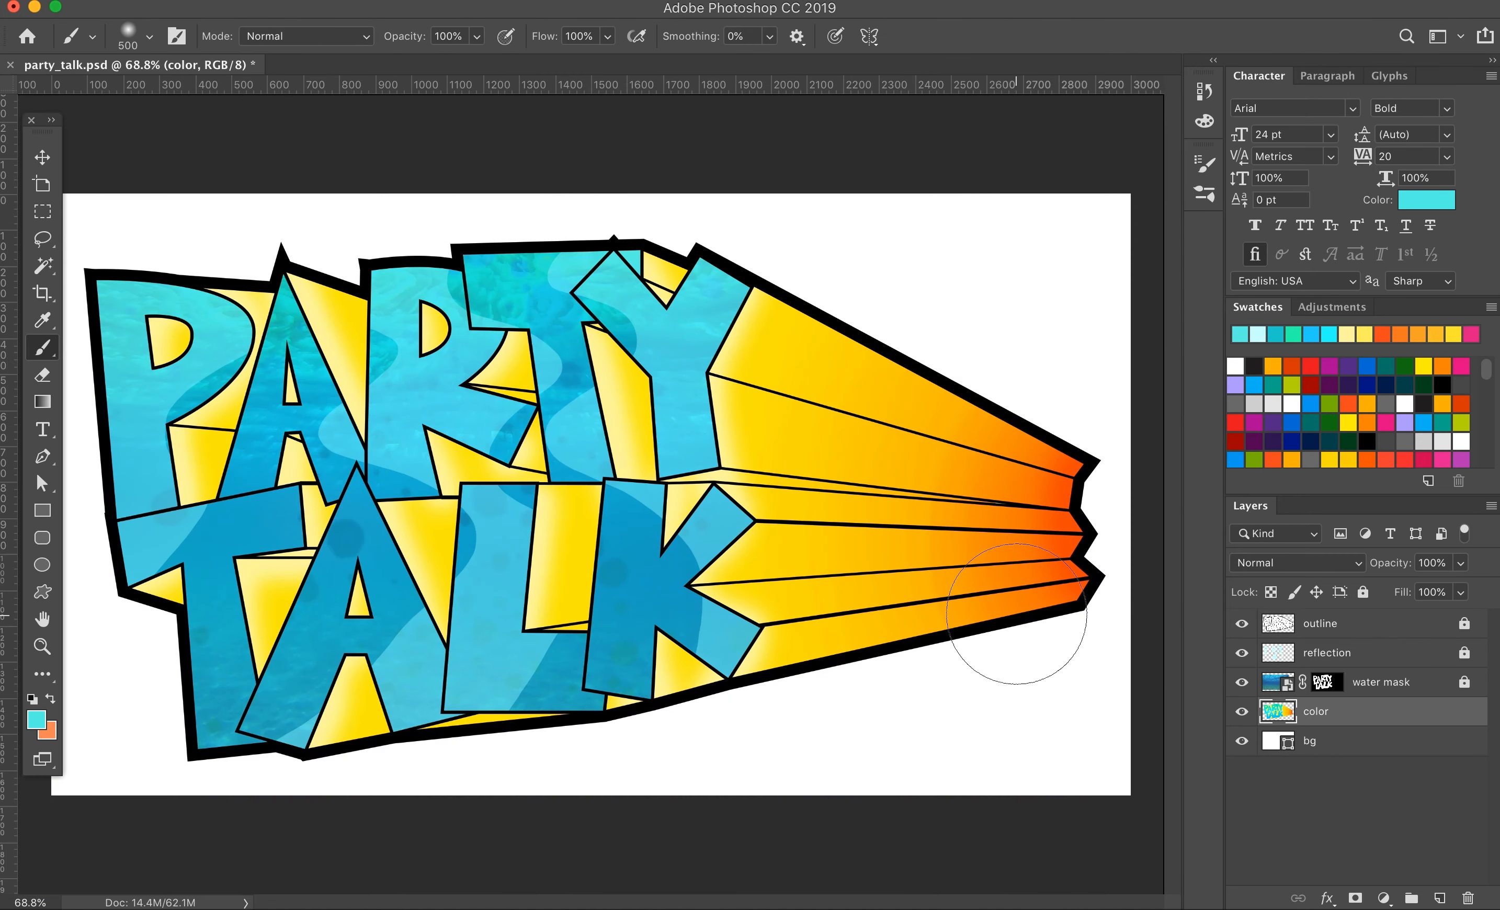
# Step: Lock the color and bg layers and add a new layer named "shadow" below the water mask layer
pyautogui.click(1373, 741)
pyautogui.click(1363, 593)
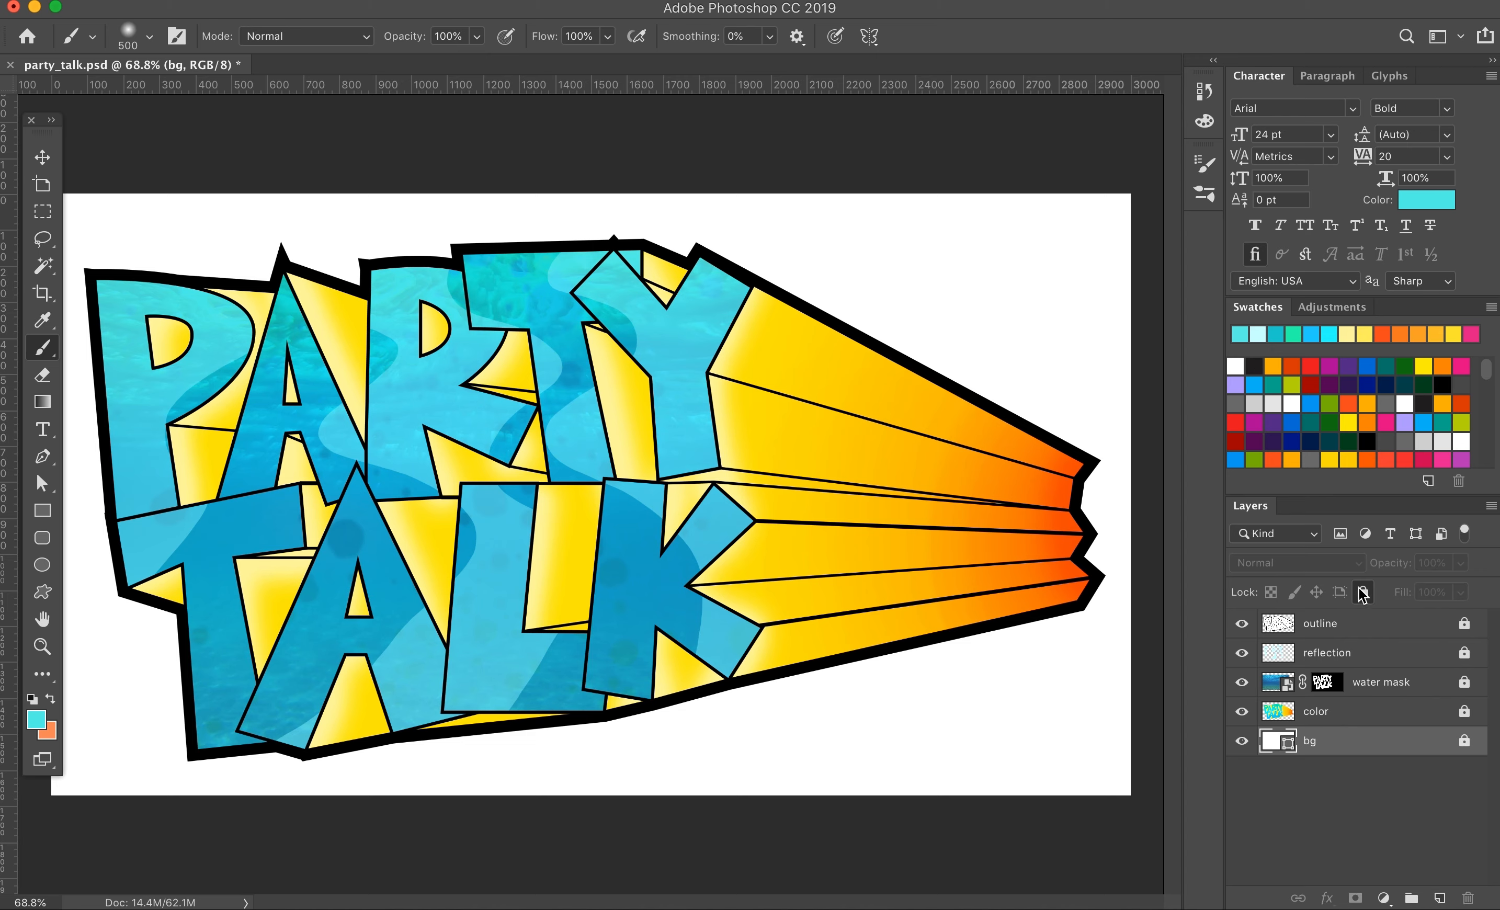
pyautogui.click(1388, 683)
pyautogui.hotkey('alt', '[')
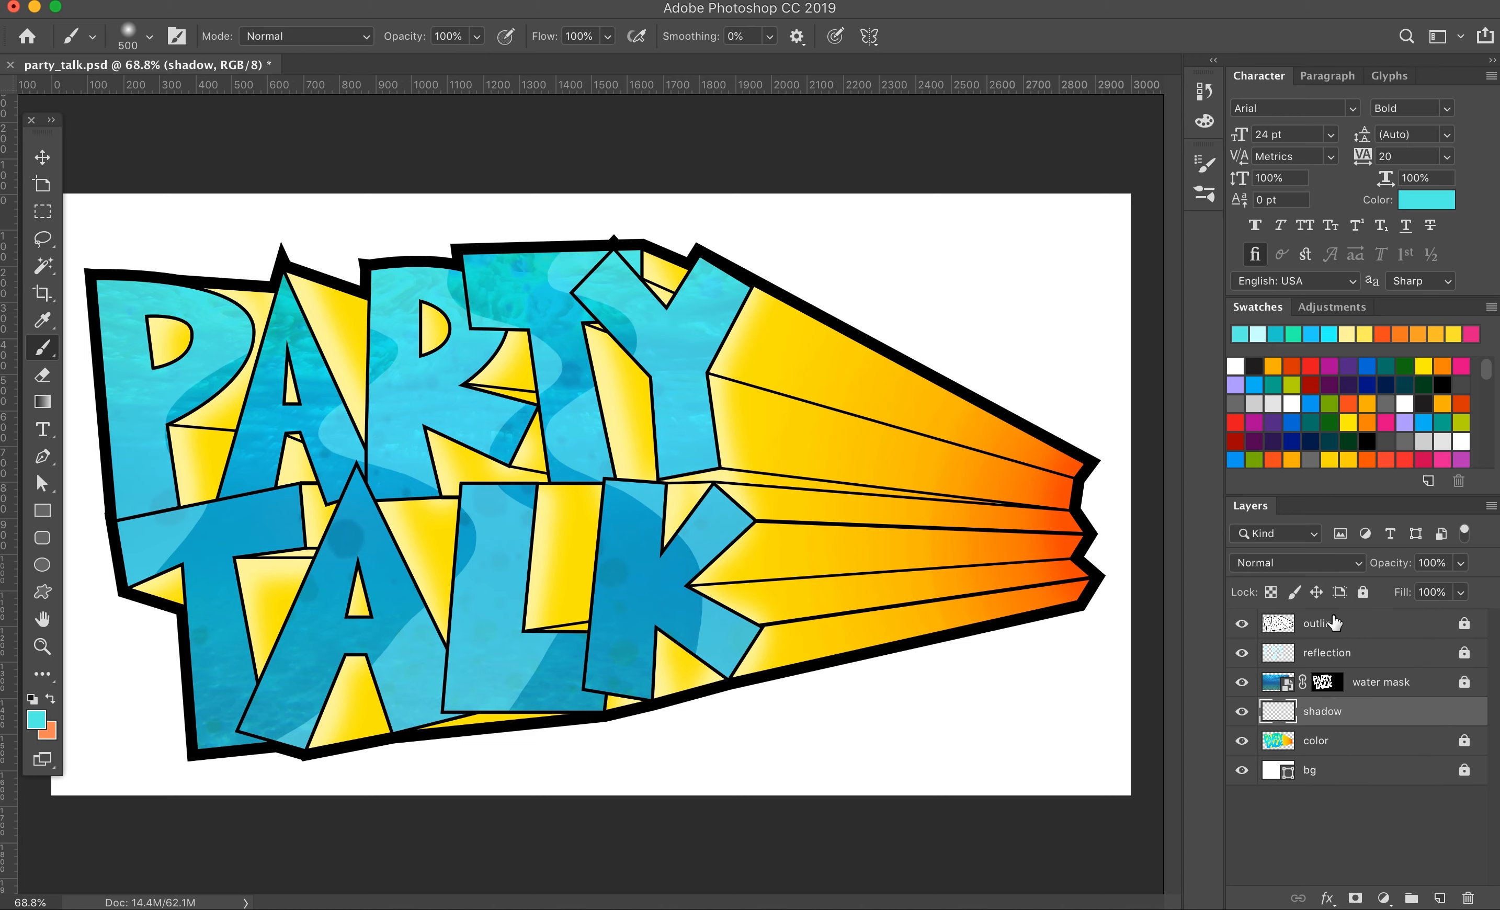
# Step: Select the P of PARTY from the outline layer and choose a dark teal brush color
pyautogui.click(1335, 623)
pyautogui.press('w')
pyautogui.press('b')
pyautogui.click(37, 720)
pyautogui.click(1130, 602)
pyautogui.click(1200, 661)
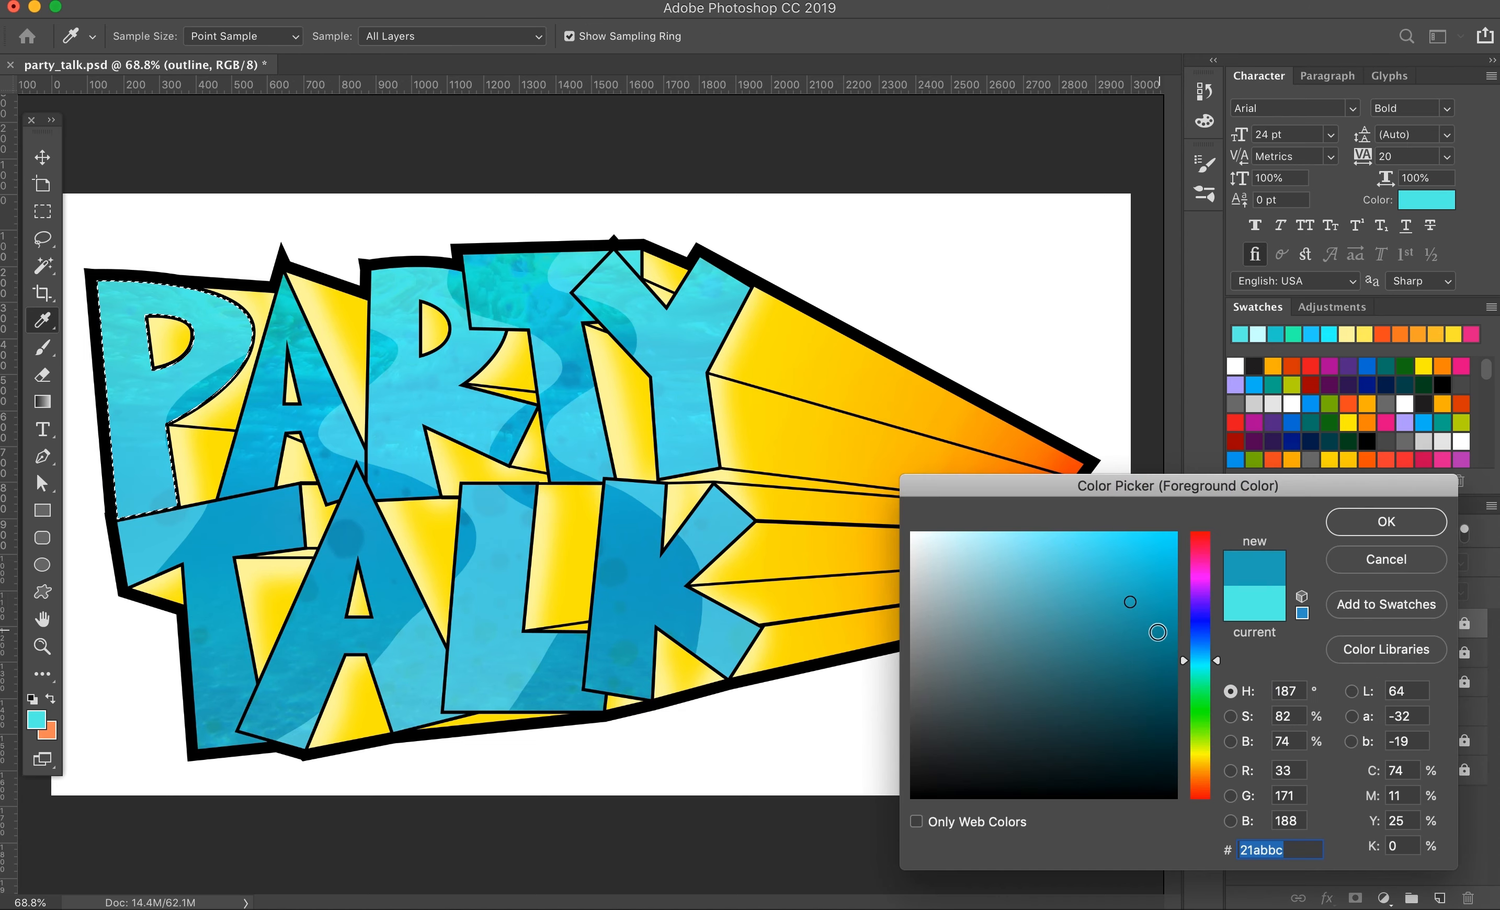
pyautogui.click(1167, 655)
pyautogui.click(1386, 522)
# Step: On the shadow layer, darken the brush color to #005661 and brush along the base of the P
pyautogui.click(1354, 711)
pyautogui.click(36, 721)
pyautogui.click(1176, 697)
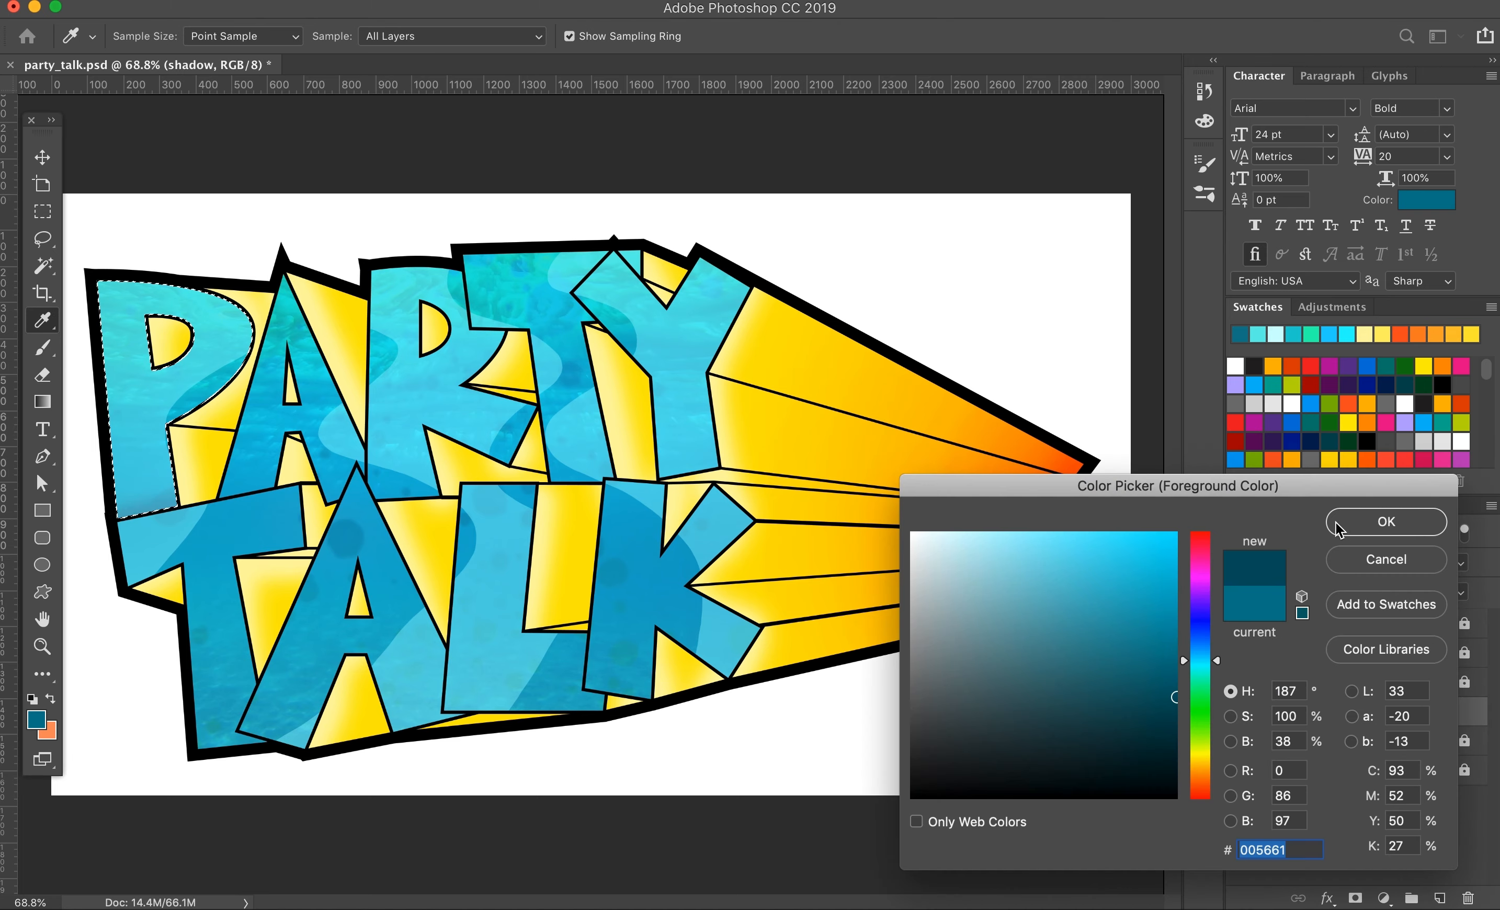
pyautogui.click(1350, 525)
pyautogui.moveTo(191, 512); pyautogui.dragTo(128, 538)
# Step: Change the brush color to the near-black teal #001619 and deepen the shadow at the base of the P
pyautogui.click(33, 727)
pyautogui.click(1175, 769)
pyautogui.click(1362, 523)
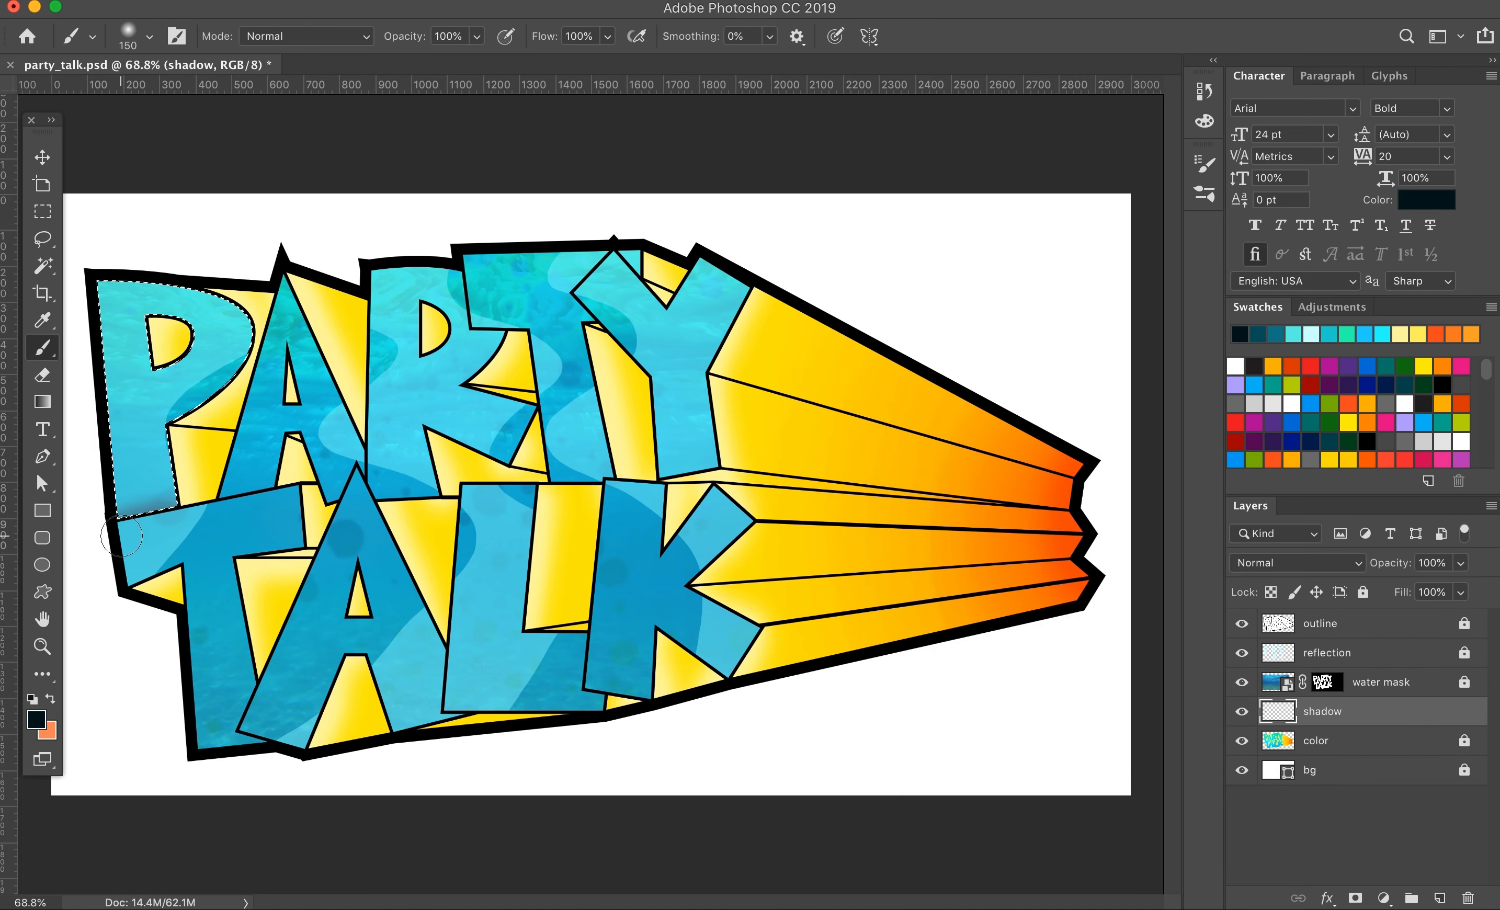
# Step: Select the A of PARTY from the outline layer and brush a dark shadow along its base on the shadow layer
pyautogui.press('w')
pyautogui.click(1320, 623)
pyautogui.click(316, 412)
pyautogui.click(1323, 711)
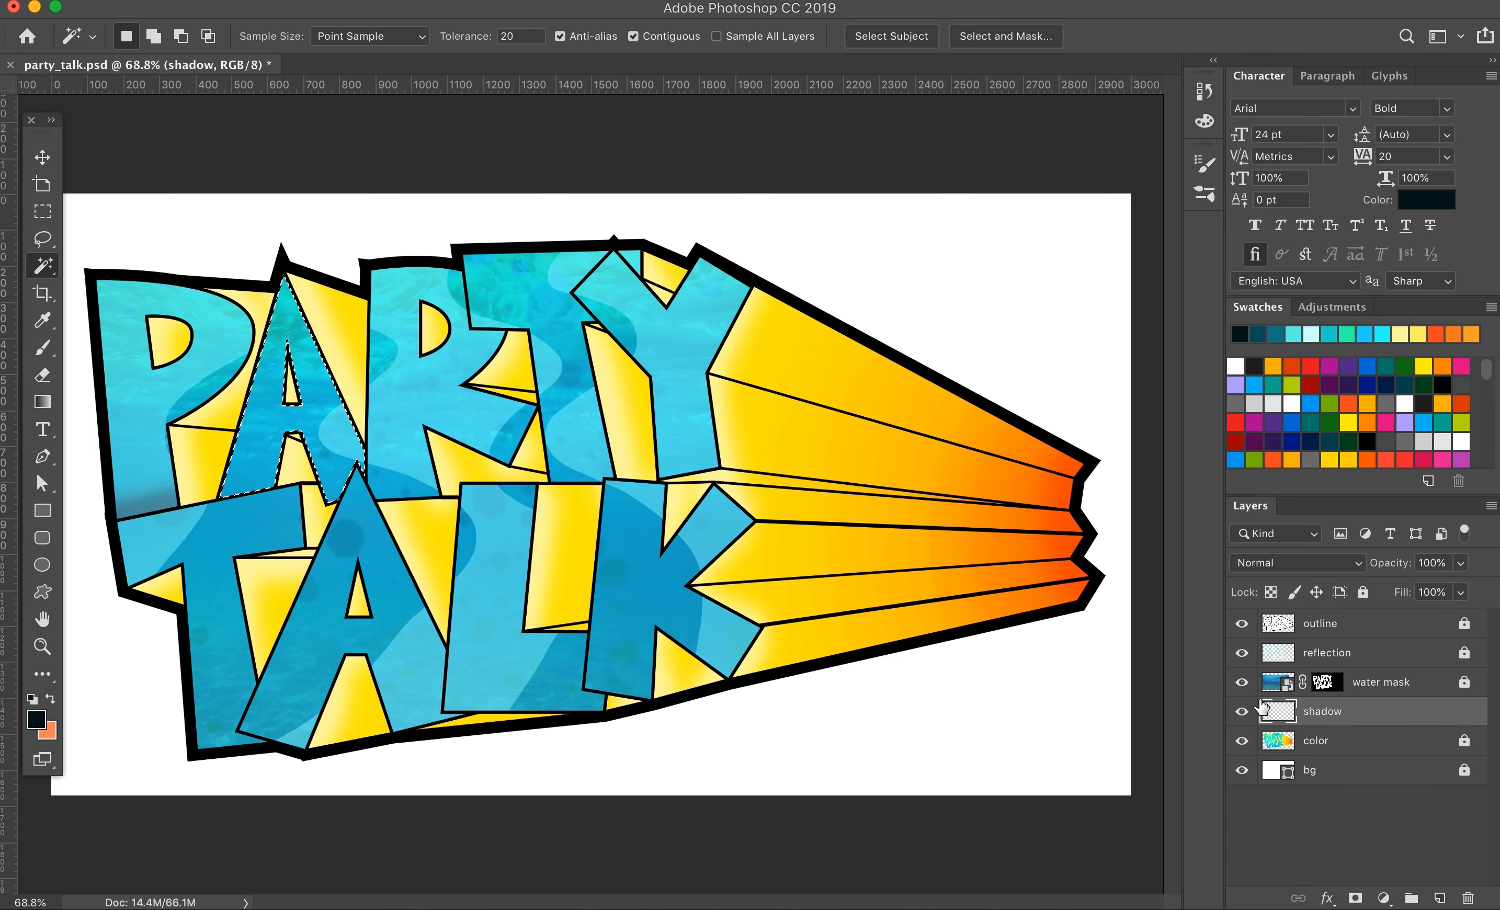
pyautogui.press('b')
# Step: Select the R of PARTY from the outline layer and brush dark shadows beside the T on the shadow layer
pyautogui.press('w')
pyautogui.click(1320, 623)
pyautogui.click(392, 368)
pyautogui.click(1322, 711)
pyautogui.press('b')
# Step: Select the T of PARTY with its small corner beside the Y and brush dark shadows on it in the shadow layer
pyautogui.press('w')
pyautogui.click(1320, 623)
pyautogui.click(570, 410)
pyautogui.click(1323, 711)
pyautogui.press('b')
pyautogui.press('w')
pyautogui.click(1320, 623)
pyautogui.click(633, 256)
pyautogui.keyDown('shift'); pyautogui.click(540, 295); pyautogui.keyUp('shift')
pyautogui.press('b')
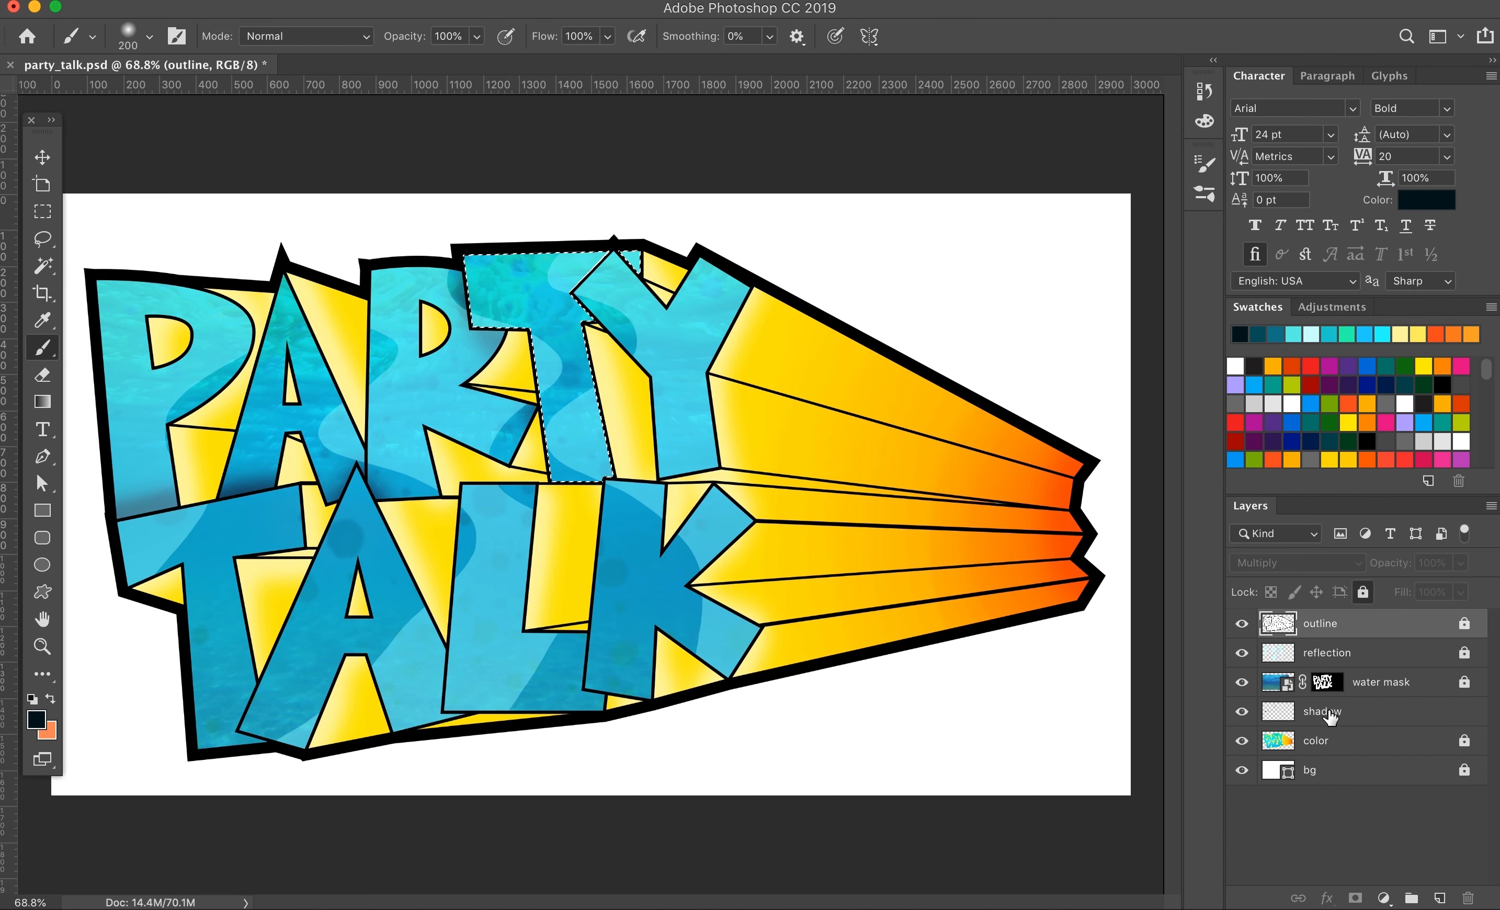
pyautogui.click(1322, 711)
# Step: Select the T of TALK from the outline layer and brush a dark shadow along its edge beside the A
pyautogui.press('w')
pyautogui.click(1320, 623)
pyautogui.click(228, 543)
pyautogui.click(1322, 711)
pyautogui.press('b')
pyautogui.moveTo(270, 663); pyautogui.dragTo(251, 760)
# Step: Select the A and L of TALK in turn and brush dark shadows along their edges beside the following letters
pyautogui.click(1357, 626)
pyautogui.press('w')
pyautogui.click(1320, 625)
pyautogui.press('w')
pyautogui.click(546, 669)
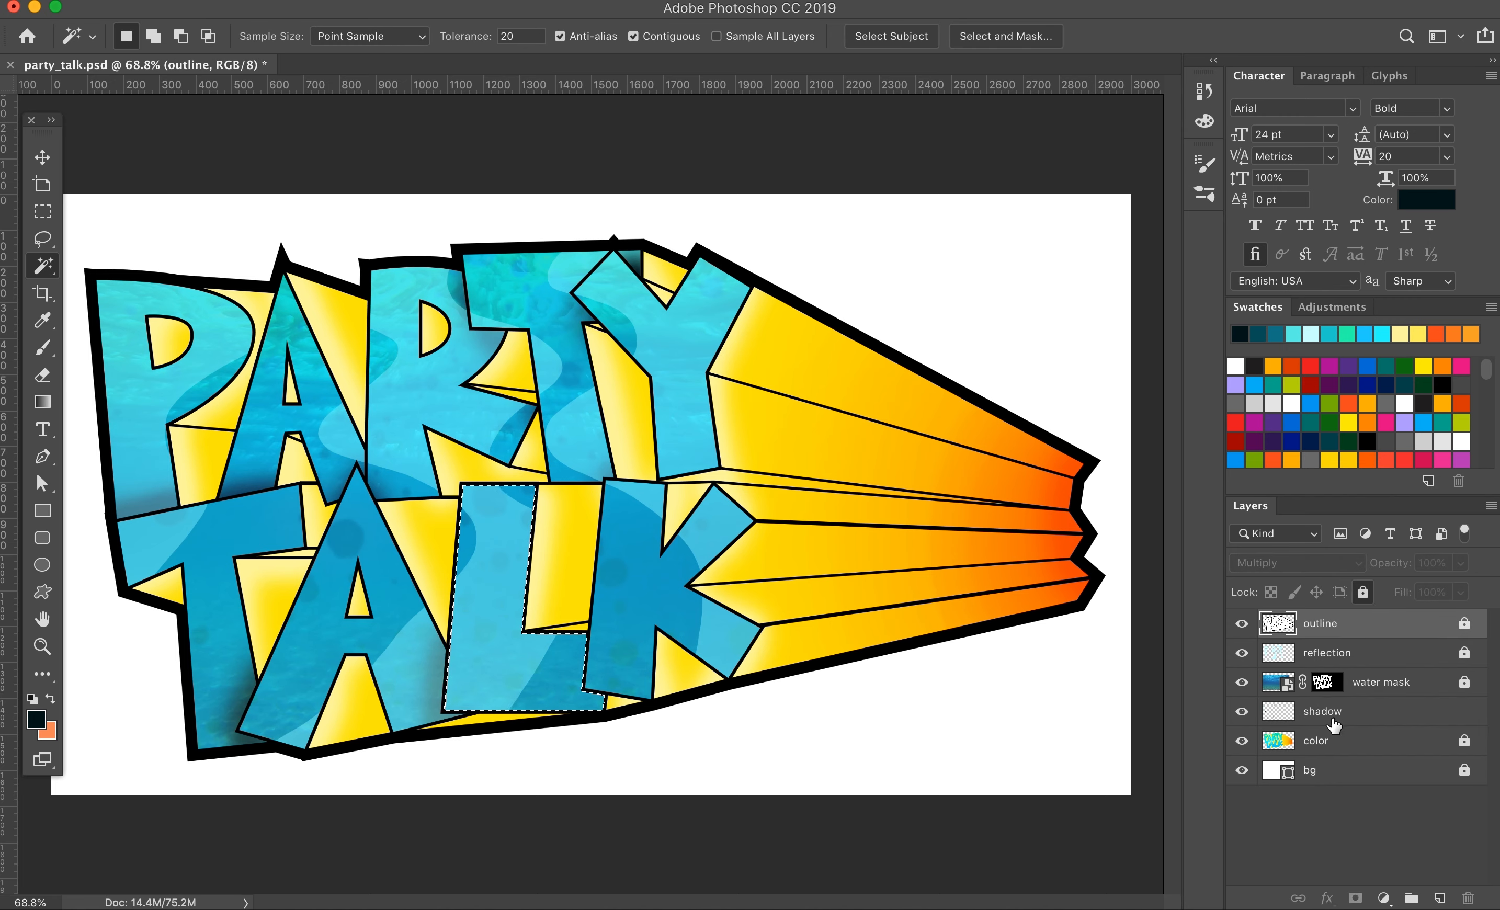
pyautogui.click(1332, 714)
pyautogui.press('b')
pyautogui.moveTo(604, 650); pyautogui.dragTo(604, 705)
# Step: Select the yellow extrusion faces extending from the K and below the Y on the outline layer with the Magic Wand
pyautogui.click(1329, 626)
pyautogui.press('w')
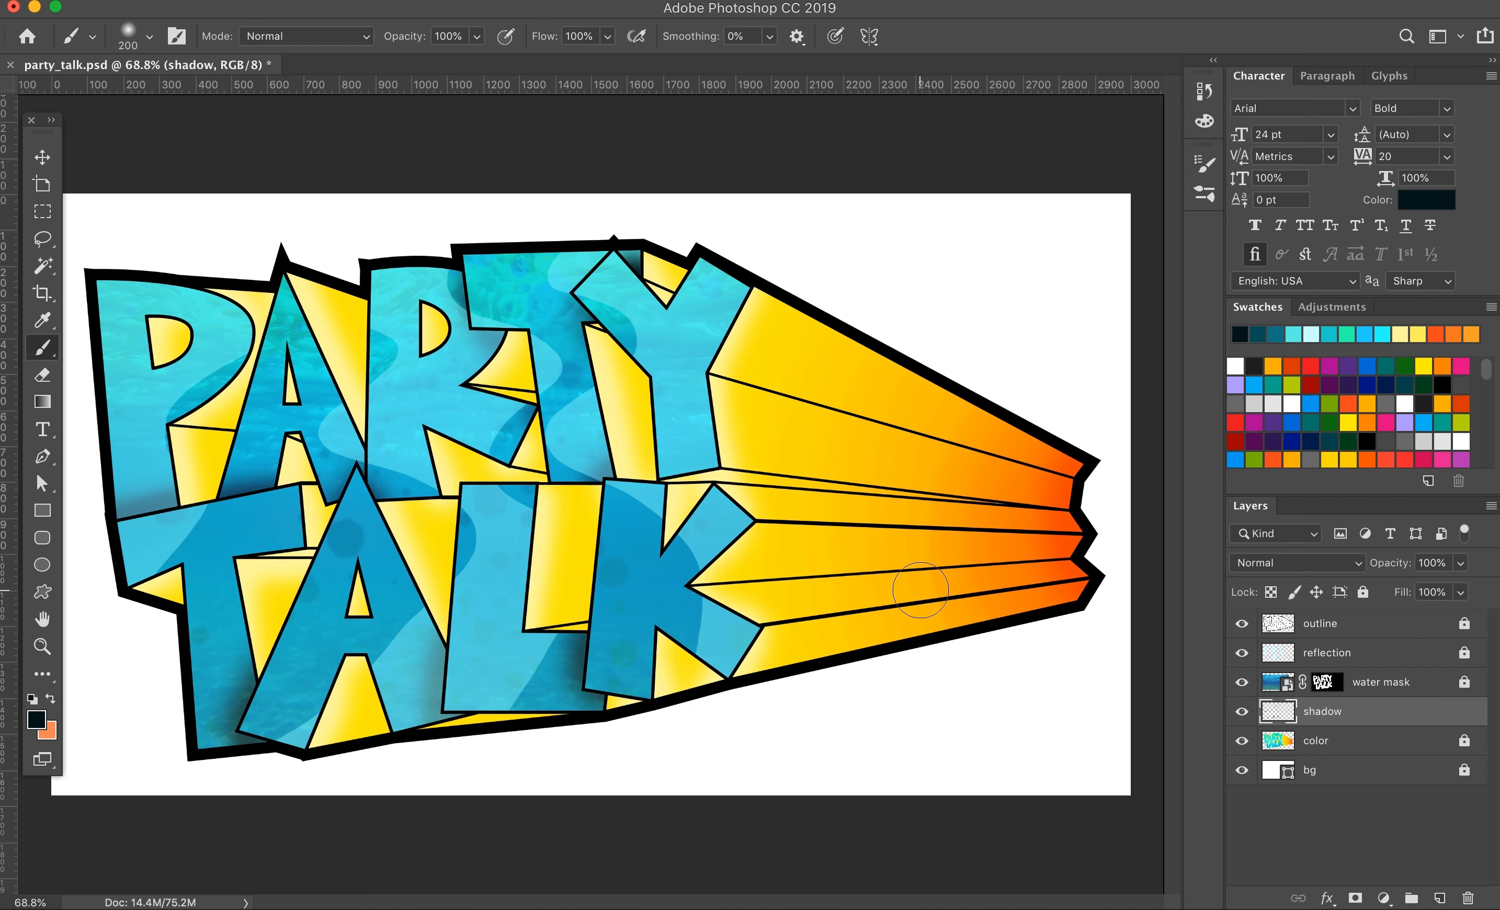
pyautogui.click(1323, 629)
pyautogui.press('w')
pyautogui.press('super+plus')
pyautogui.press('super+plus')
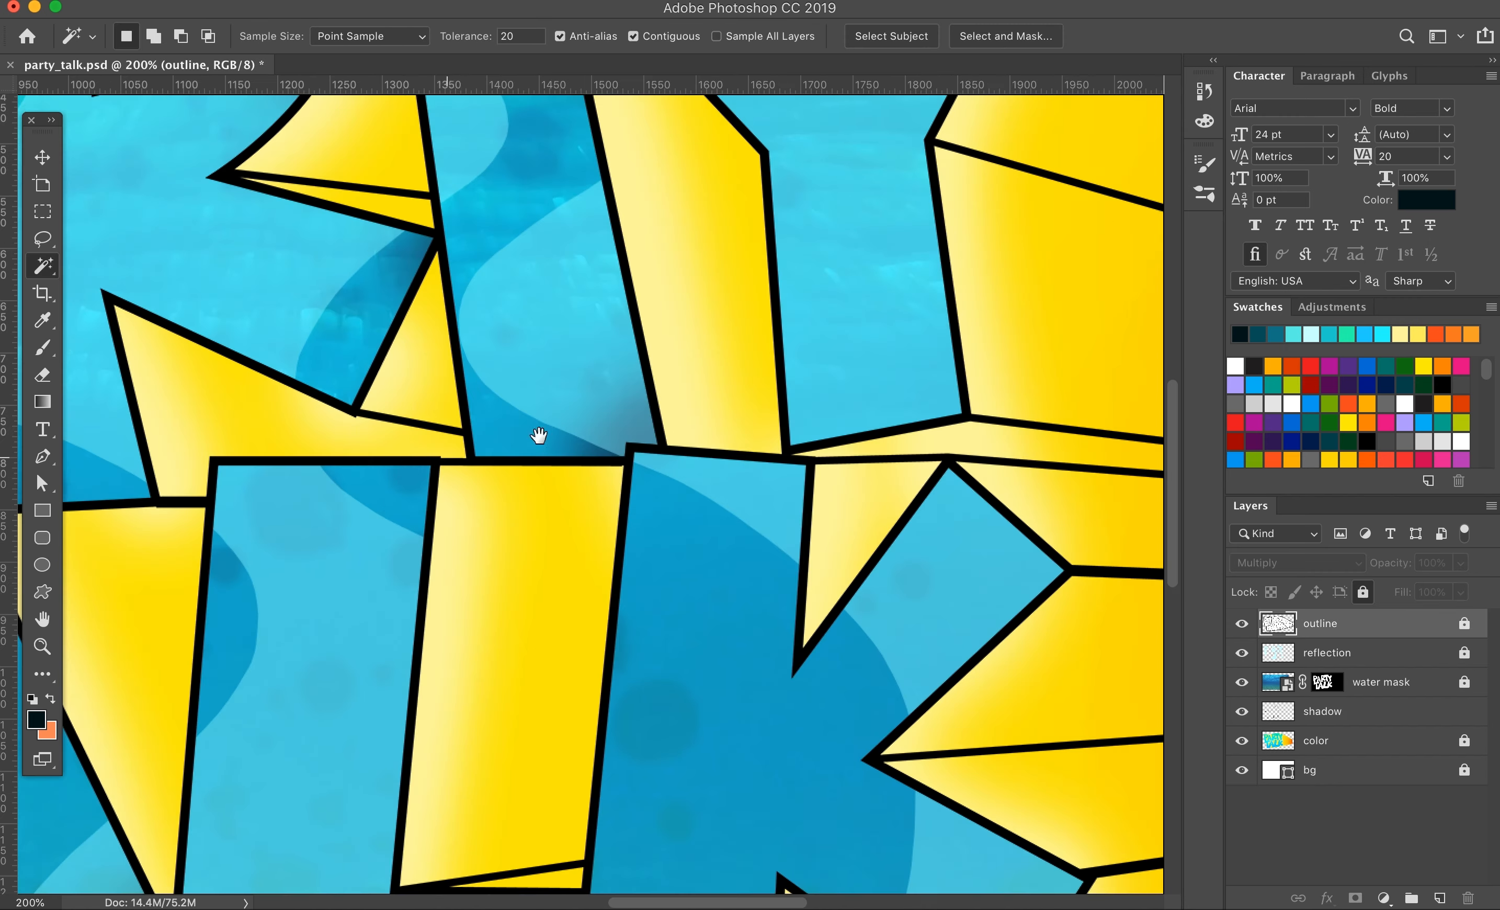
pyautogui.click(920, 437)
pyautogui.moveTo(1079, 616); pyautogui.dragTo(416, 526)
pyautogui.keyDown('shift'); pyautogui.click(429, 565); pyautogui.keyUp('shift')
pyautogui.keyDown('shift'); pyautogui.click(491, 798); pyautogui.keyUp('shift')
pyautogui.moveTo(477, 733)
pyautogui.mouseDown()
pyautogui.moveTo(590, 583)
pyautogui.moveTo(578, 592)
pyautogui.mouseUp()
# Step: Set the brush color to a dark orange-red from the swatches
pyautogui.click(36, 719)
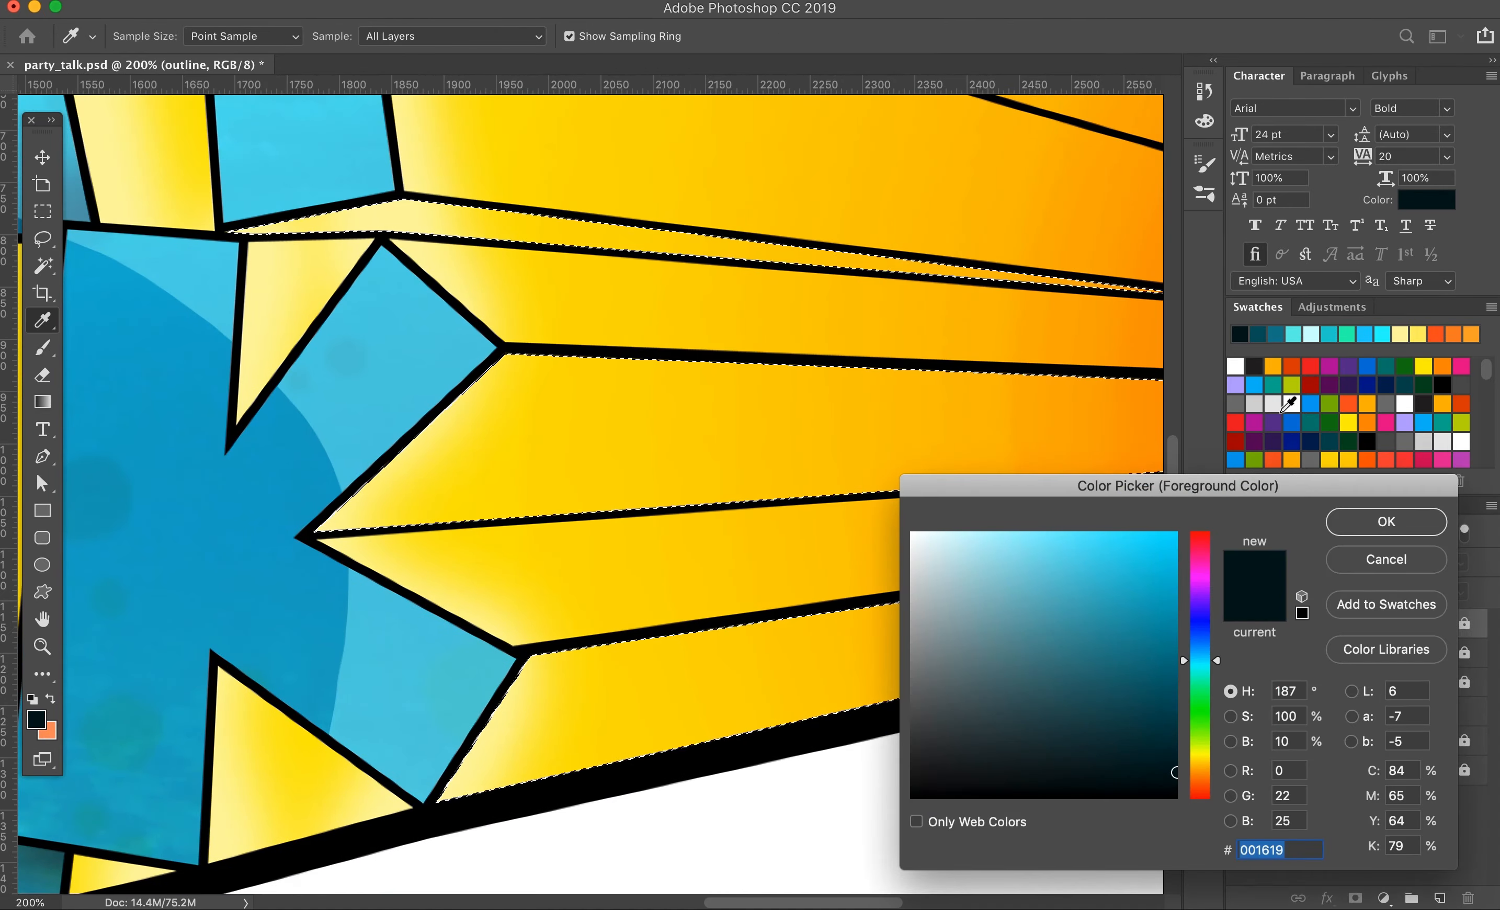
pyautogui.click(1330, 460)
pyautogui.click(1461, 404)
pyautogui.click(1386, 521)
pyautogui.press('b')
# Step: Rename the shadow layer "letter shadow", lock it, and add a new layer above it named "3d shadow"
pyautogui.click(1359, 713)
pyautogui.doubleClick(1317, 714)
pyautogui.write('letter shadow')
pyautogui.press('Return')
pyautogui.press('alt+shift+super+n')
pyautogui.doubleClick(1320, 712)
pyautogui.write('3d shadow')
pyautogui.press('Return')
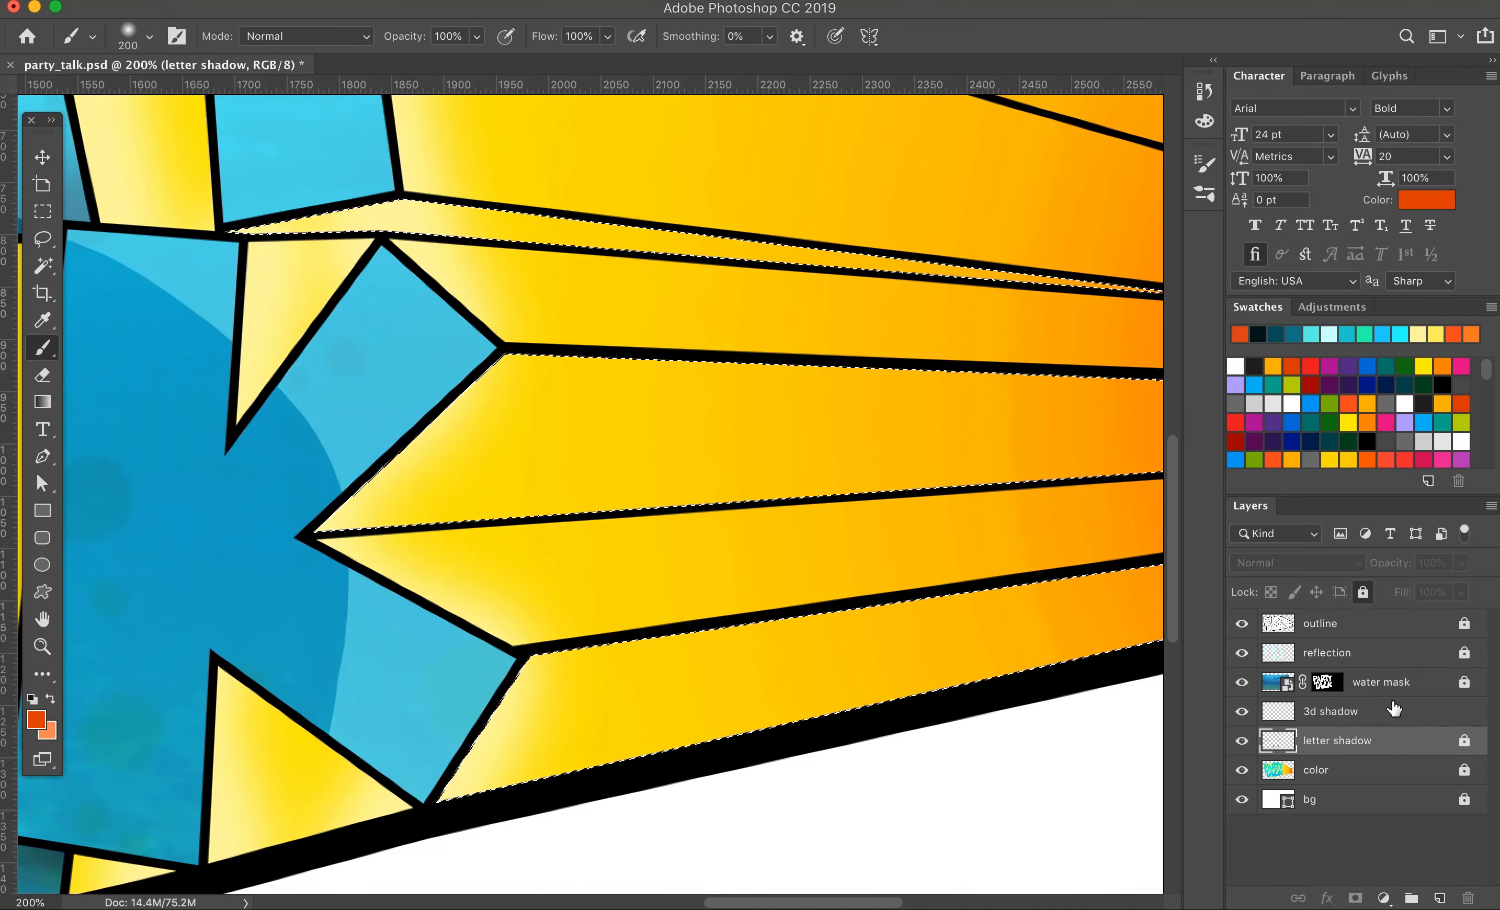
# Step: On the 3d shadow layer, brush orange-red shading along the lower edges of the selected extrusion faces and the narrow strip below the Y
pyautogui.press('super+minus')
pyautogui.click(520, 655)
pyautogui.keyDown('shift'); pyautogui.click(1032, 543); pyautogui.keyUp('shift')
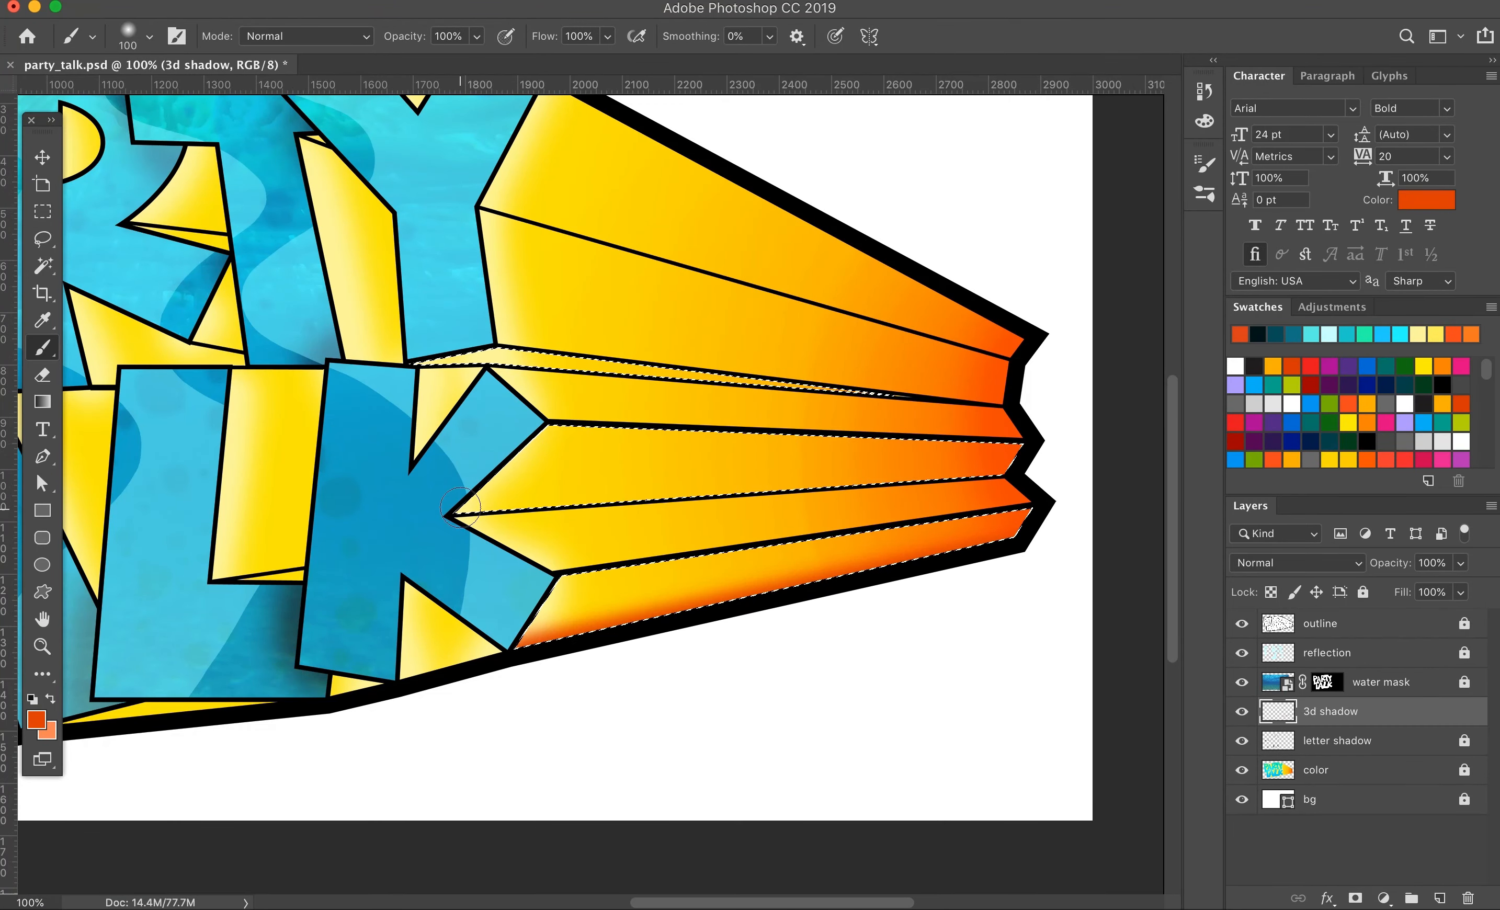
pyautogui.click(457, 512)
pyautogui.keyDown('shift'); pyautogui.click(1015, 481); pyautogui.keyUp('shift')
pyautogui.moveTo(612, 432); pyautogui.dragTo(930, 448)
# Step: On the outline layer, Magic Wand-select the upper A's counter, the face beneath the R, the K's lower notch and the strips under L and K
pyautogui.press('w')
pyautogui.click(1320, 623)
pyautogui.click(191, 251)
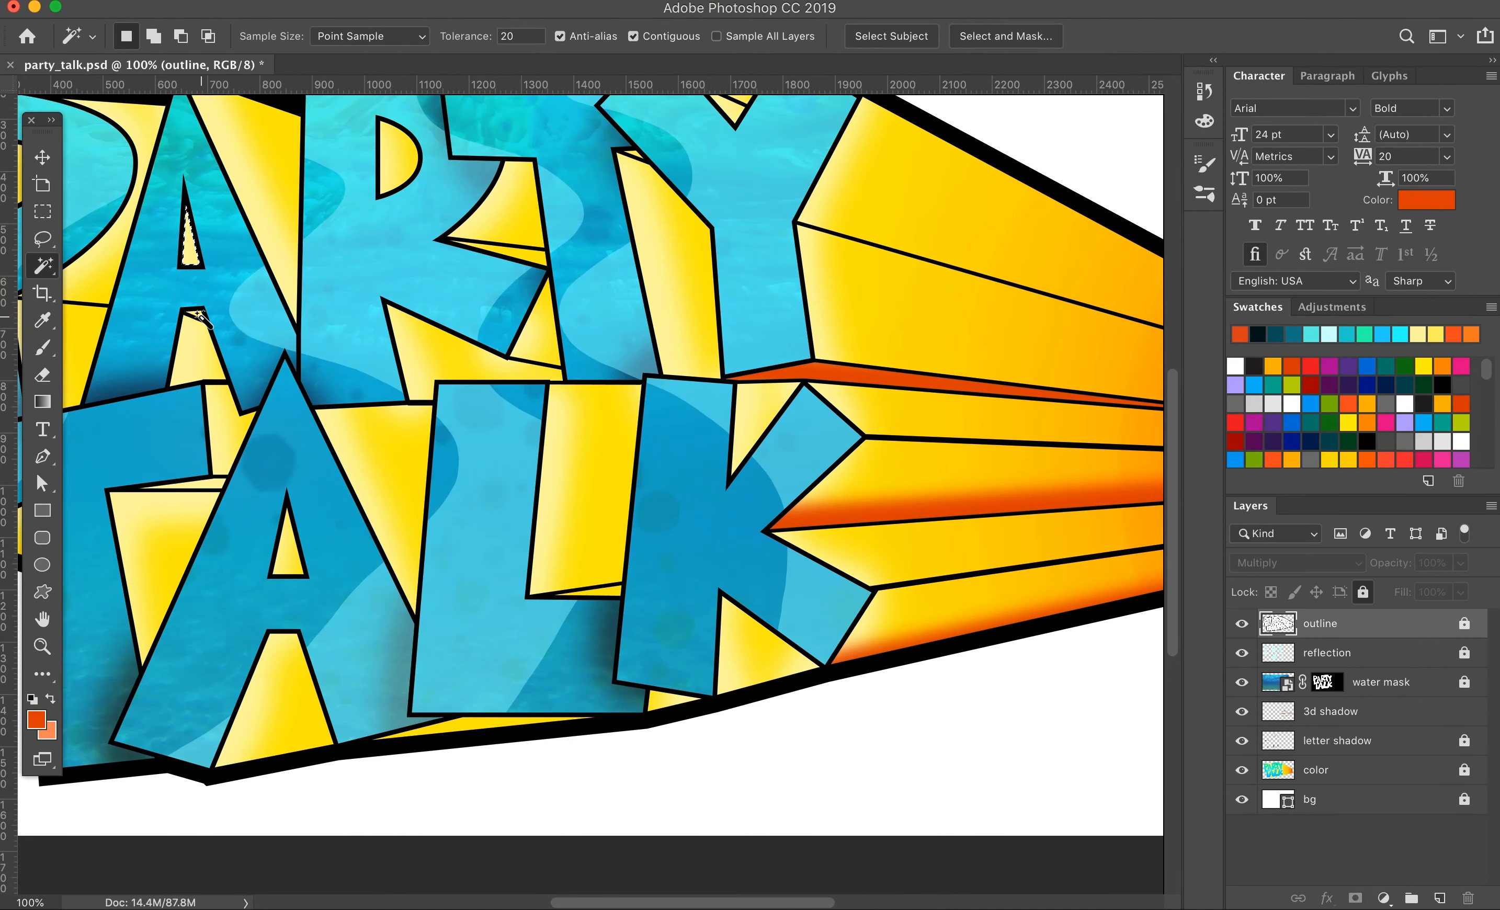
pyautogui.press('super+z')
pyautogui.moveTo(416, 449); pyautogui.dragTo(606, 325)
pyautogui.keyDown('shift'); pyautogui.click(936, 527); pyautogui.keyUp('shift')
pyautogui.keyDown('shift'); pyautogui.click(672, 601); pyautogui.keyUp('shift')
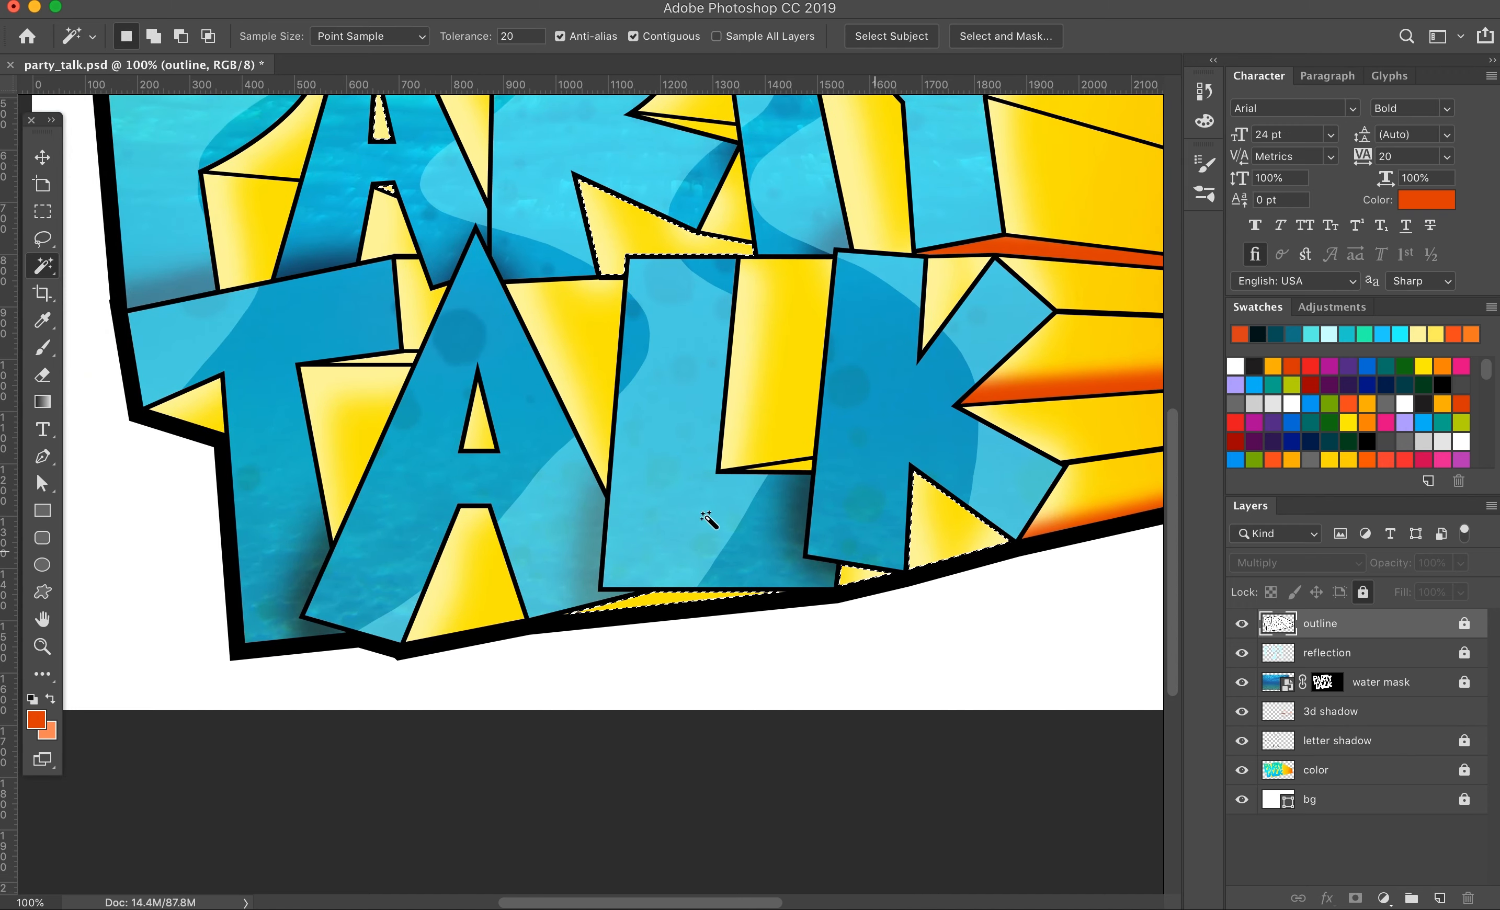
# Step: On the 3d shadow layer, brush orange-red shading into the selected A counter, along the face beneath the R, and over the lower strips and notch
pyautogui.moveTo(707, 519); pyautogui.dragTo(624, 673)
pyautogui.press('b')
pyautogui.click(1390, 715)
pyautogui.moveTo(299, 248); pyautogui.dragTo(304, 344)
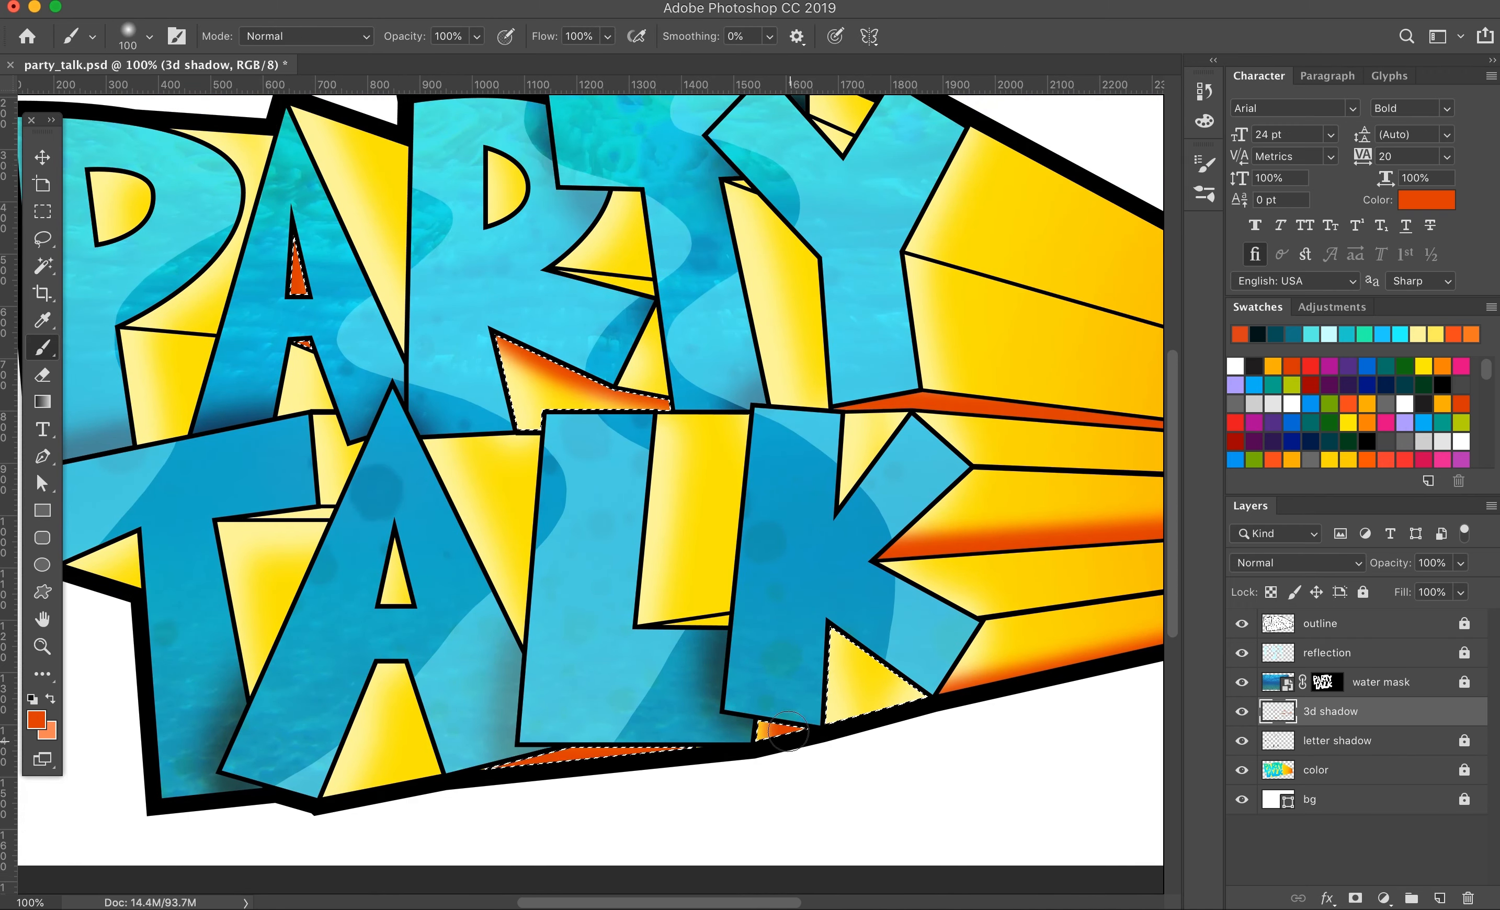
pyautogui.moveTo(768, 543); pyautogui.dragTo(801, 614)
# Step: Select the yellow gap below the upper A's crossbar from the outline layer and shade its upper edge on the 3d shadow layer
pyautogui.press('w')
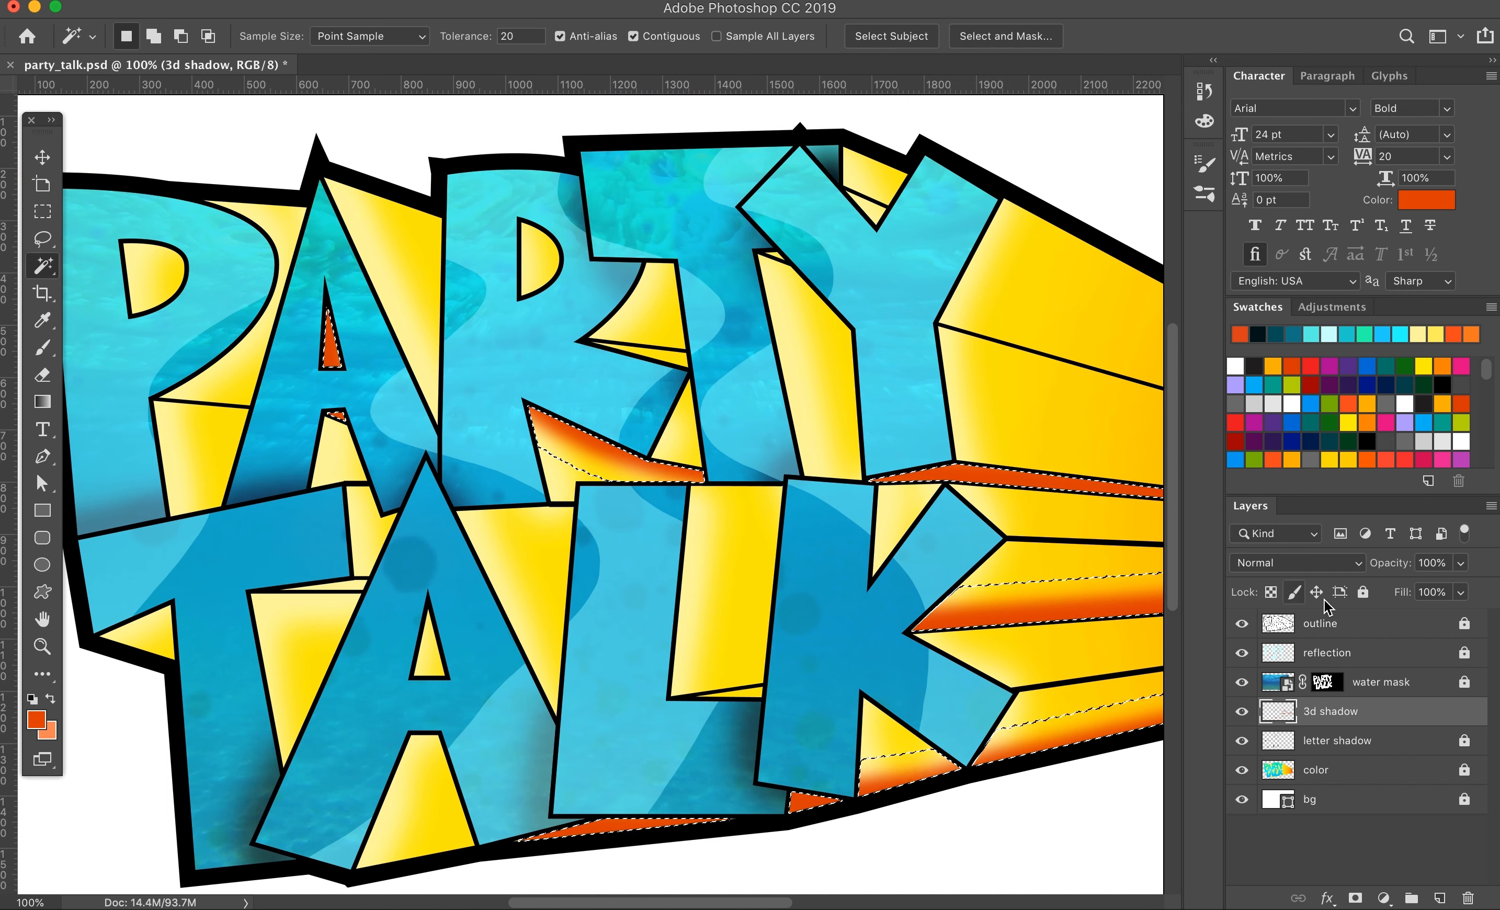
pyautogui.click(1320, 623)
pyautogui.click(661, 310)
pyautogui.click(335, 461)
pyautogui.click(1391, 711)
pyautogui.press('b')
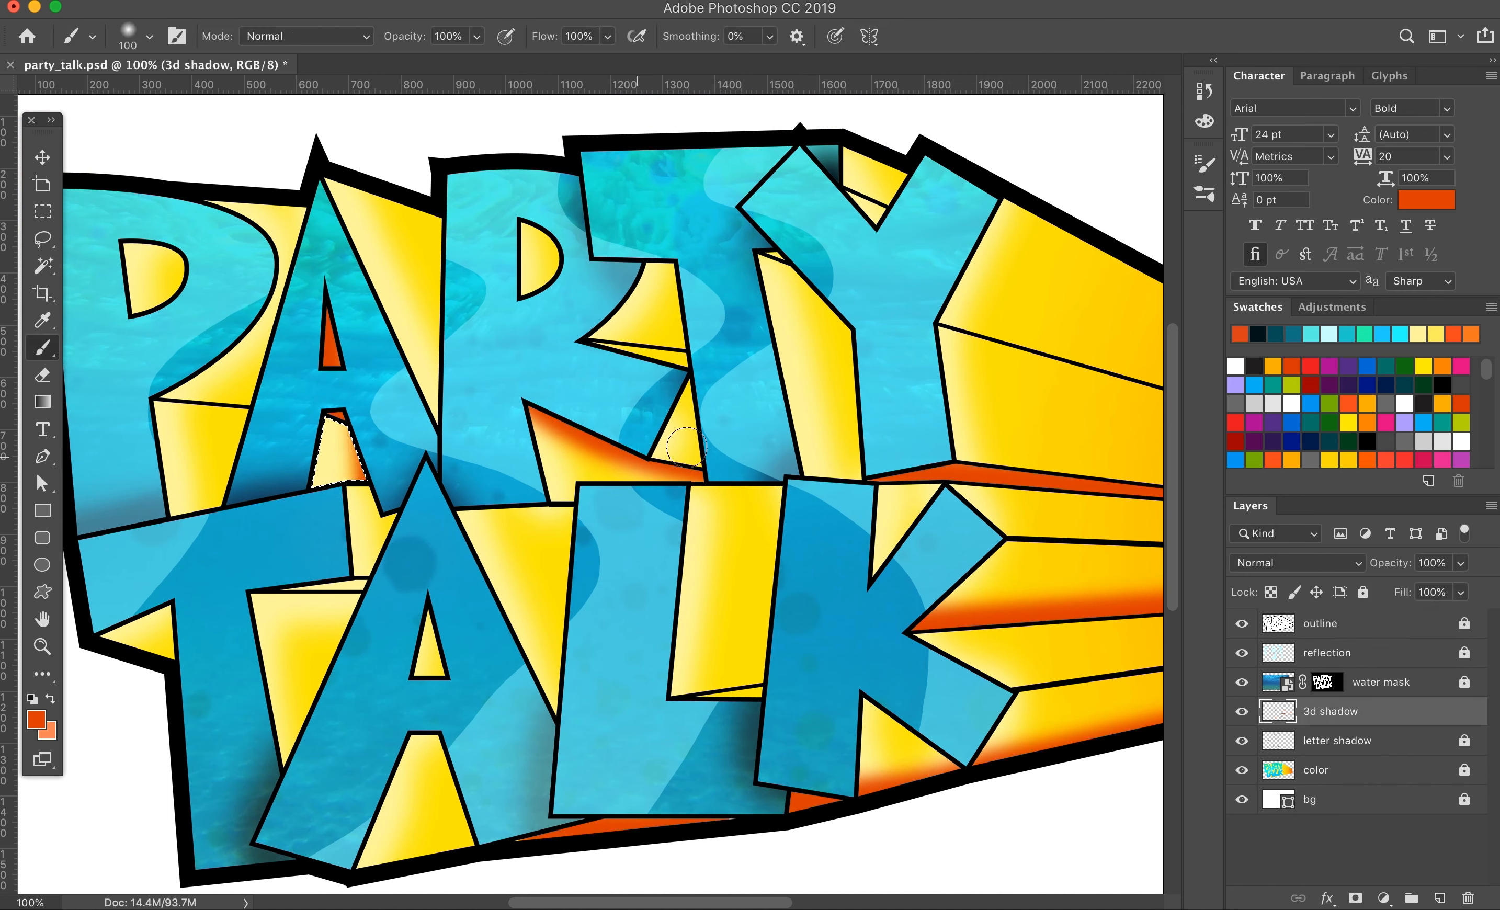
# Step: Select the yellow faces between the R, T and Y, shade their upper edges on the 3d shadow layer, and deselect
pyautogui.press('w')
pyautogui.click(675, 319)
pyautogui.click(1320, 624)
pyautogui.click(661, 313)
pyautogui.press('b')
pyautogui.click(1362, 712)
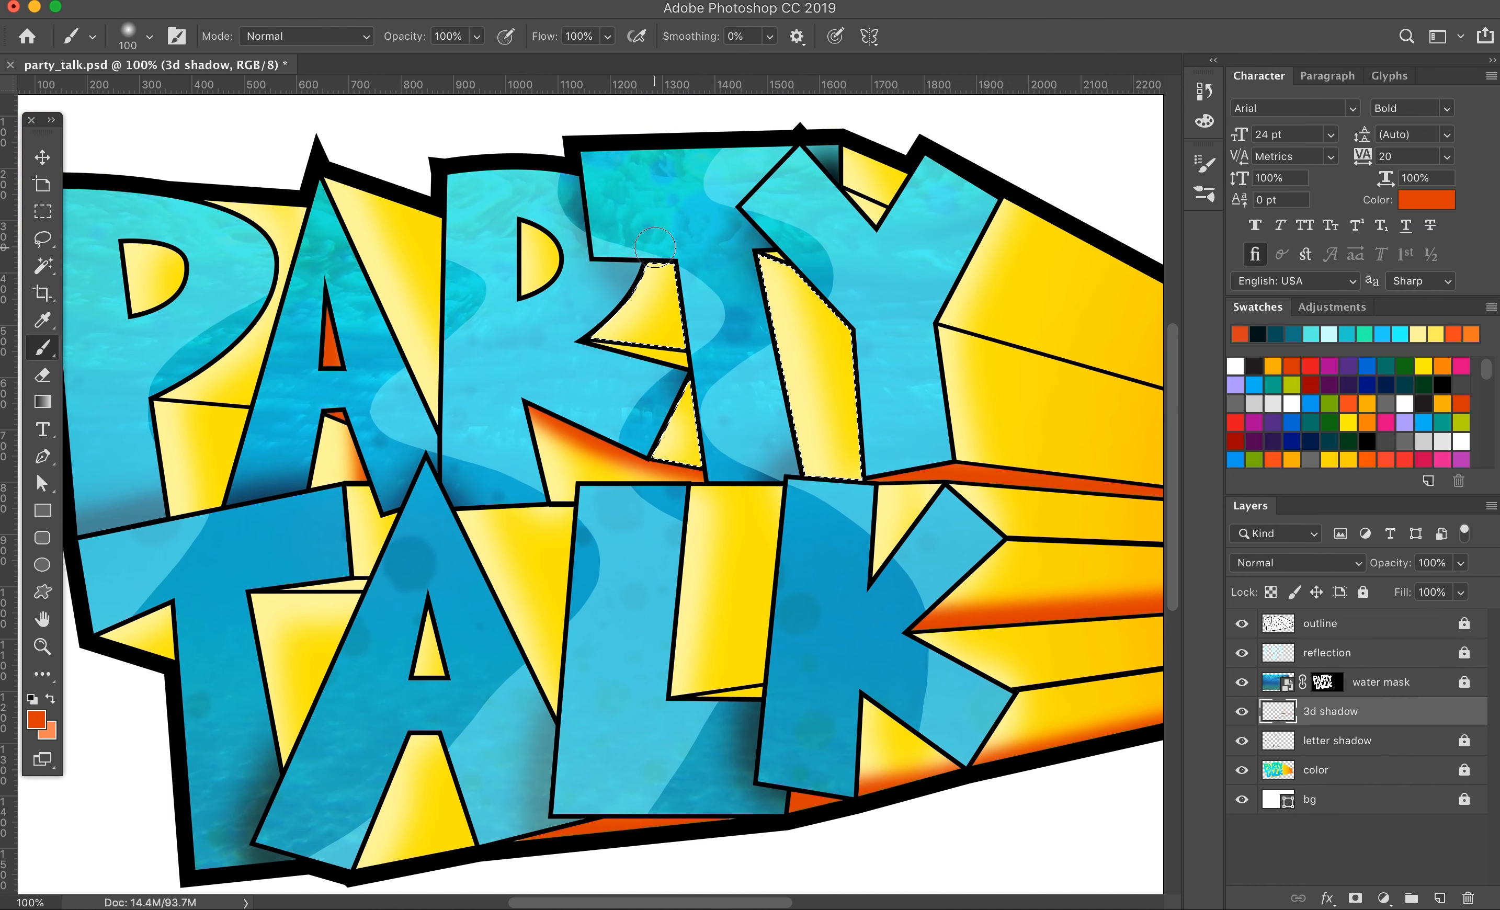
pyautogui.press('super+d')
# Step: Select the counters of the P and R via the outline layer and shade their upper edges on the 3d shadow layer
pyautogui.click(43, 266)
pyautogui.click(1320, 624)
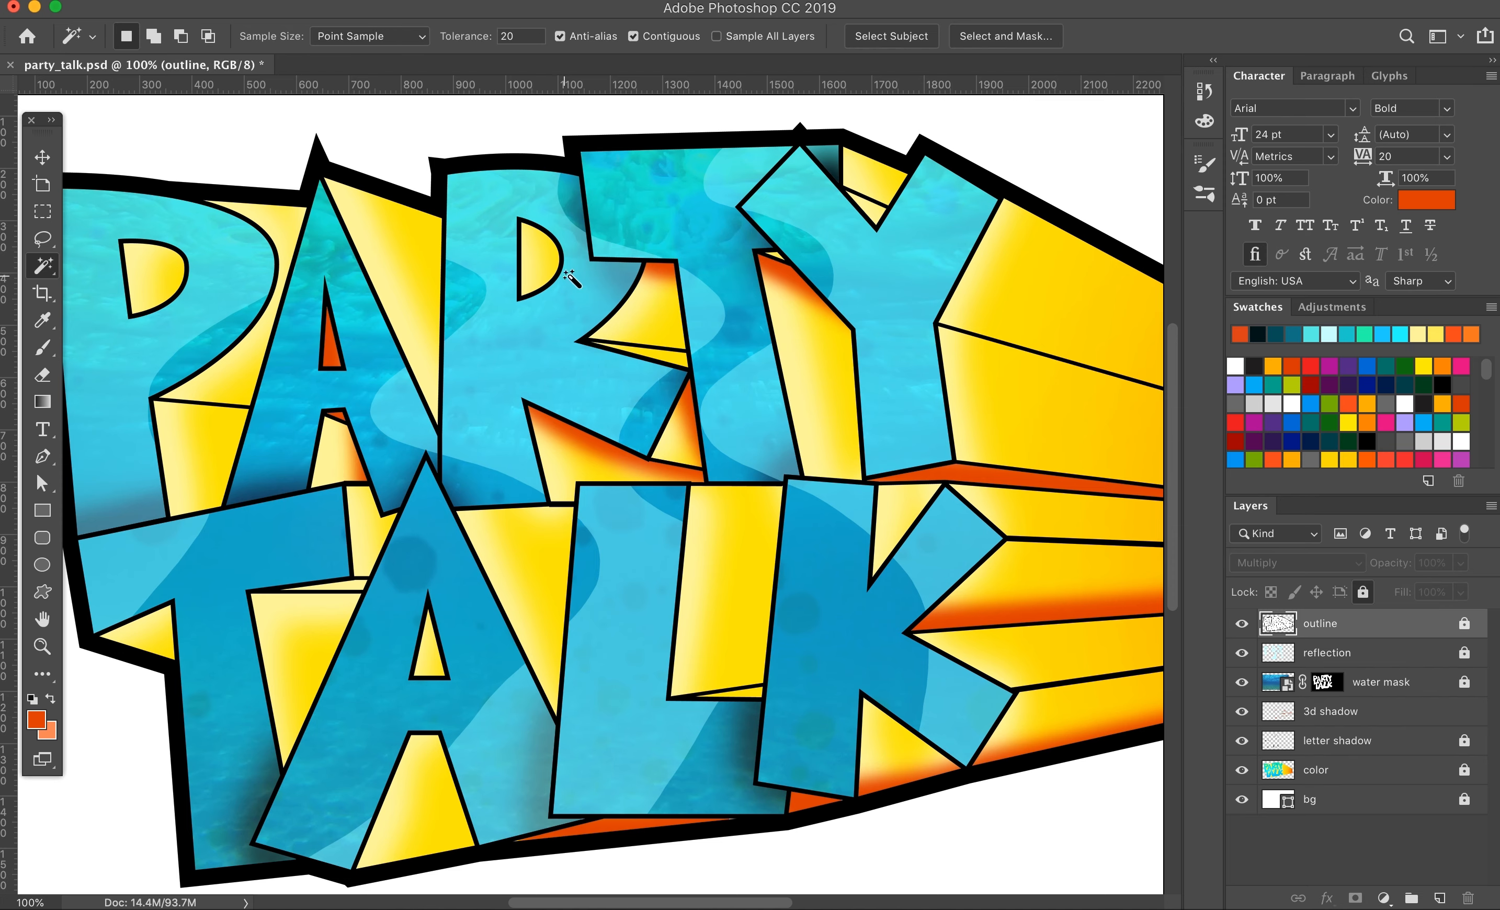
pyautogui.click(41, 353)
pyautogui.click(1331, 711)
pyautogui.moveTo(521, 216); pyautogui.dragTo(563, 241)
# Step: Magic Wand-select the faces beneath the lower T's crossbar and the openings inside and below the lower A on the outline layer
pyautogui.click(43, 266)
pyautogui.click(1320, 624)
pyautogui.click(312, 655)
pyautogui.keyDown('shift'); pyautogui.click(334, 587); pyautogui.keyUp('shift')
pyautogui.keyDown('shift'); pyautogui.click(420, 791); pyautogui.keyUp('shift')
# Step: Brush orange-red shading on the 3d shadow layer beneath the lower T's crossbar, inside the lower A and along the base of its opening
pyautogui.click(1331, 711)
pyautogui.click(42, 347)
pyautogui.moveTo(249, 586); pyautogui.dragTo(368, 580)
pyautogui.press('super+z')
pyautogui.moveTo(349, 877); pyautogui.dragTo(479, 856)
# Step: On the outline layer, select the remaining yellow faces around the P, the upper A, and between the T, A, L and K
pyautogui.click(42, 266)
pyautogui.click(1320, 624)
pyautogui.click(540, 564)
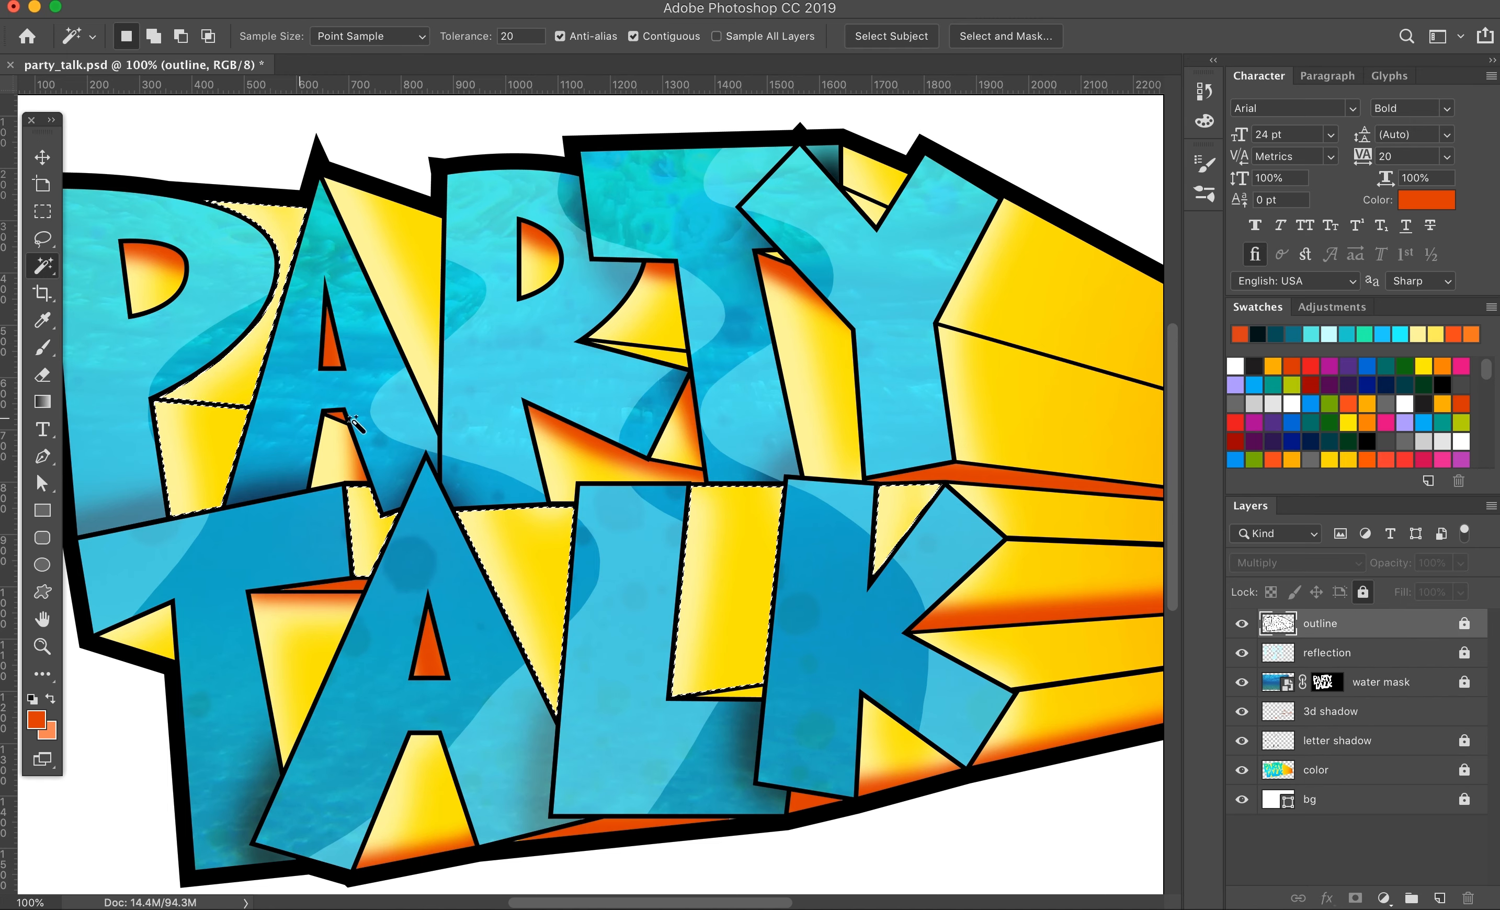
pyautogui.keyDown('shift'); pyautogui.click(399, 245); pyautogui.keyUp('shift')
# Step: Brush orange-red shading on the 3d shadow layer below the P's bowl and along the upper edges of the faces between the TALK letters
pyautogui.click(1330, 711)
pyautogui.click(42, 348)
pyautogui.moveTo(154, 394); pyautogui.dragTo(255, 399)
pyautogui.moveTo(457, 402); pyautogui.dragTo(438, 423)
pyautogui.moveTo(402, 512); pyautogui.dragTo(384, 561)
pyautogui.moveTo(457, 501); pyautogui.dragTo(574, 495)
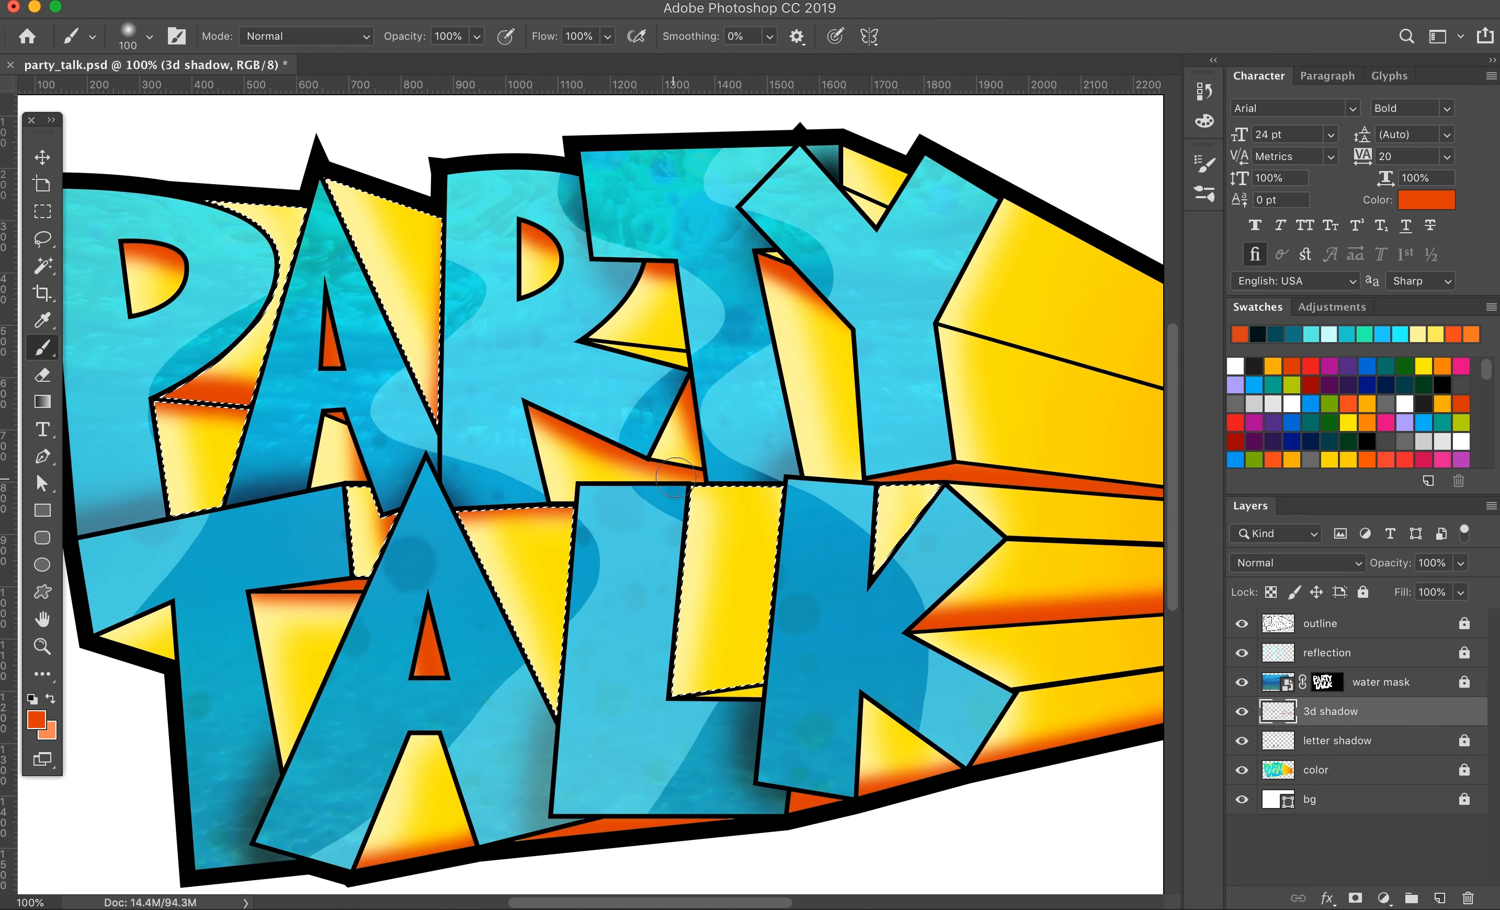
pyautogui.moveTo(674, 477); pyautogui.dragTo(779, 486)
pyautogui.moveTo(883, 486); pyautogui.dragTo(938, 488)
# Step: Select the tiny sliver between the upper T and Y and fill it with orange-red shading on the 3d shadow layer
pyautogui.press('w')
pyautogui.click(1320, 624)
pyautogui.click(773, 254)
pyautogui.press('b')
pyautogui.click(1331, 712)
pyautogui.click(772, 255)
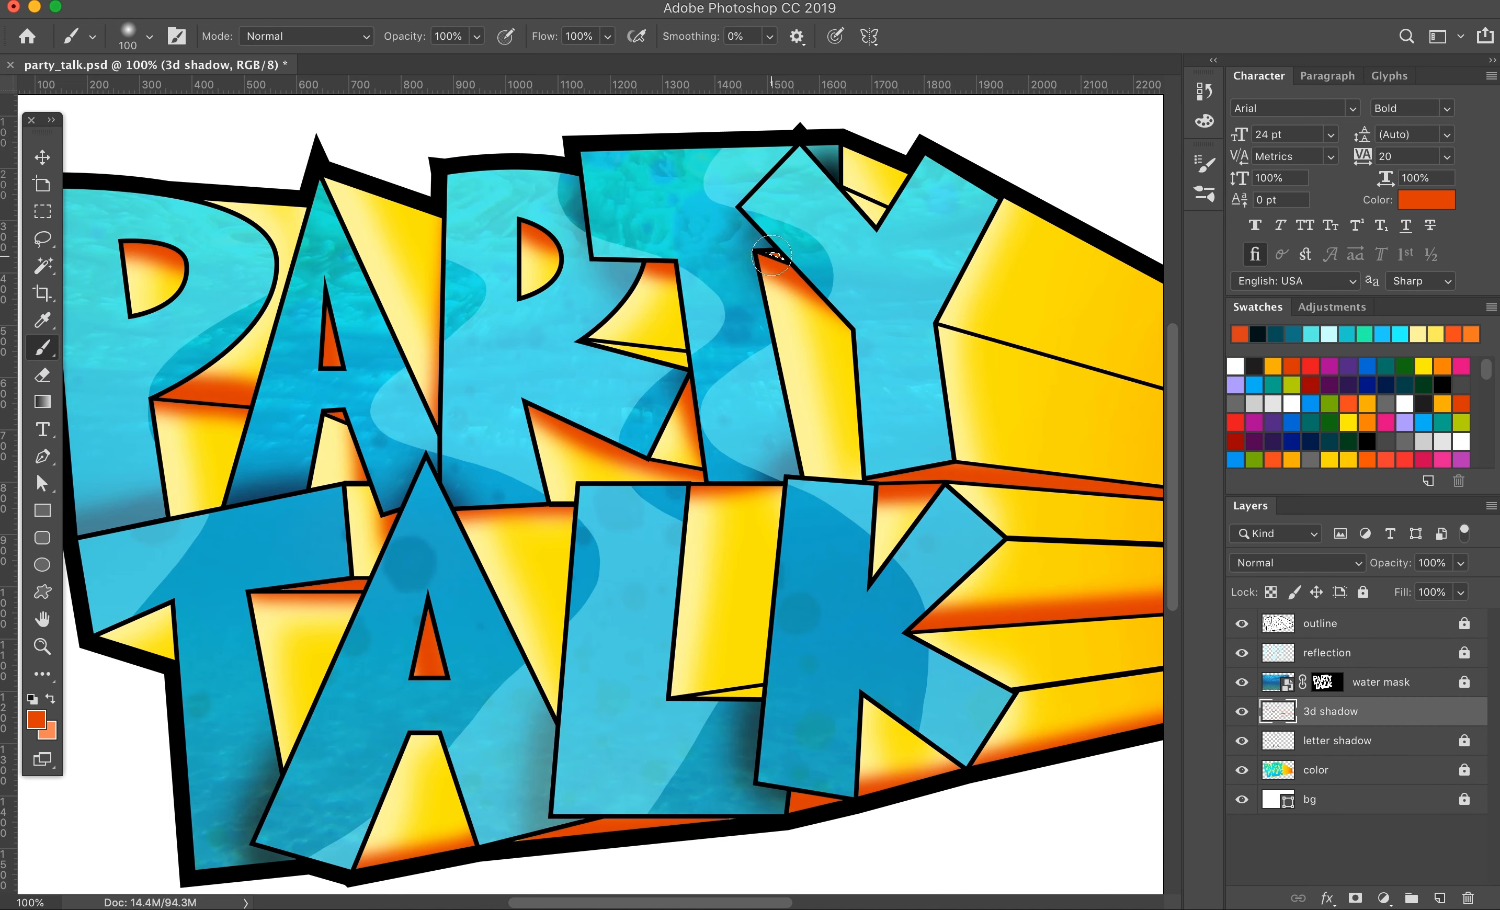
# Step: Select the uppermost extrusion face extending from the Y and shade its lower edge on the 3d shadow layer
pyautogui.press('super+0')
pyautogui.click(1350, 622)
pyautogui.click(42, 266)
pyautogui.click(859, 380)
pyautogui.click(1331, 711)
pyautogui.click(43, 348)
pyautogui.click(700, 378)
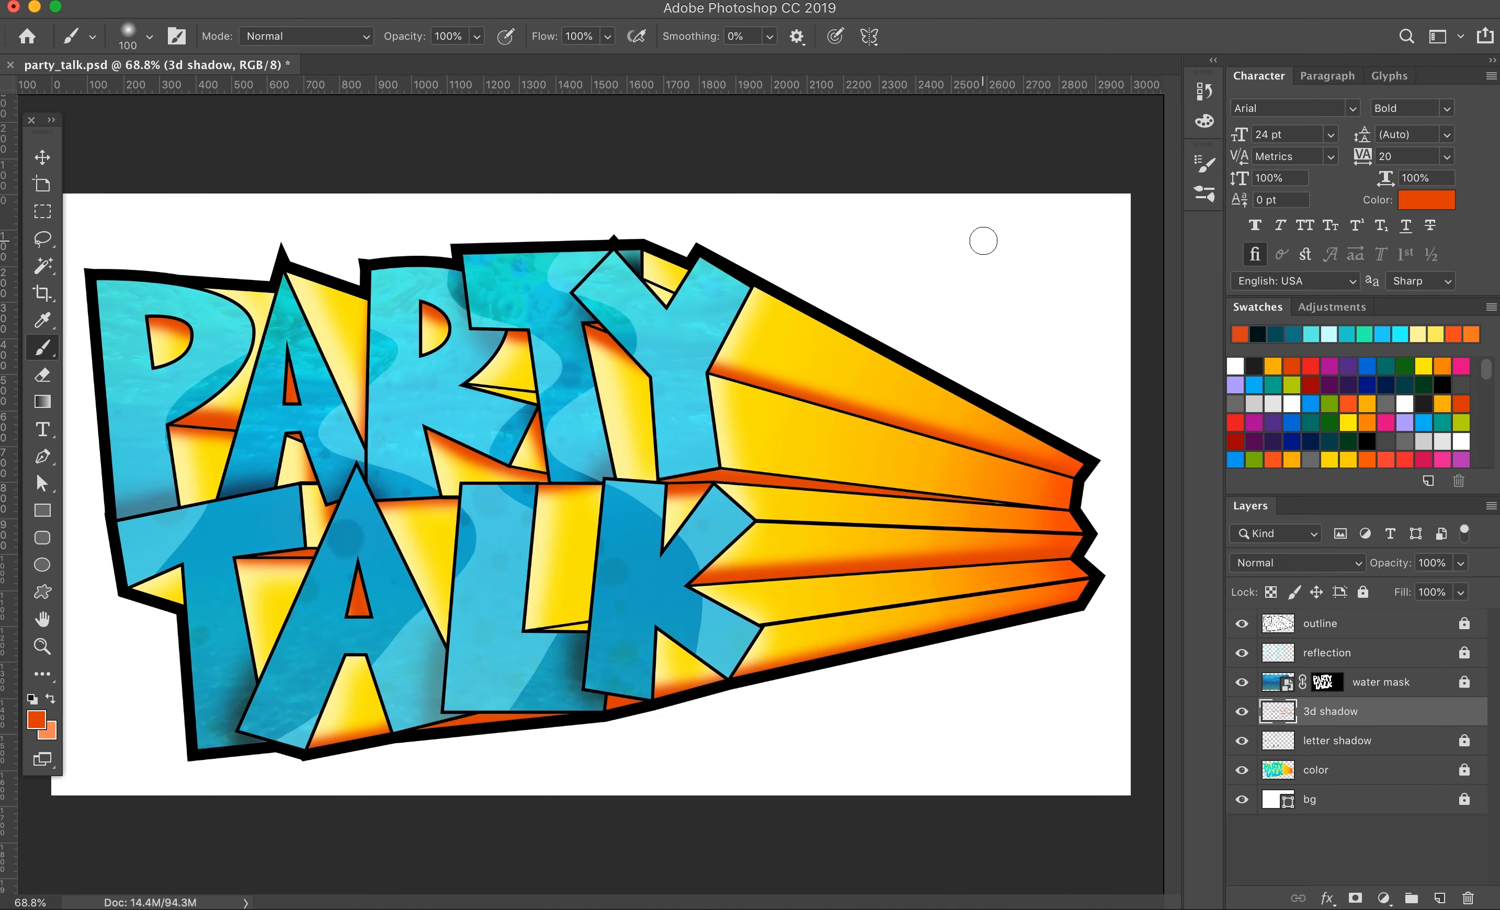
# Step: Lower the 3d shadow layer's opacity to 53% and reduce the brush size to 10 at the tip of the narrow extrusion strip
pyautogui.moveTo(1405, 570); pyautogui.dragTo(1393, 572)
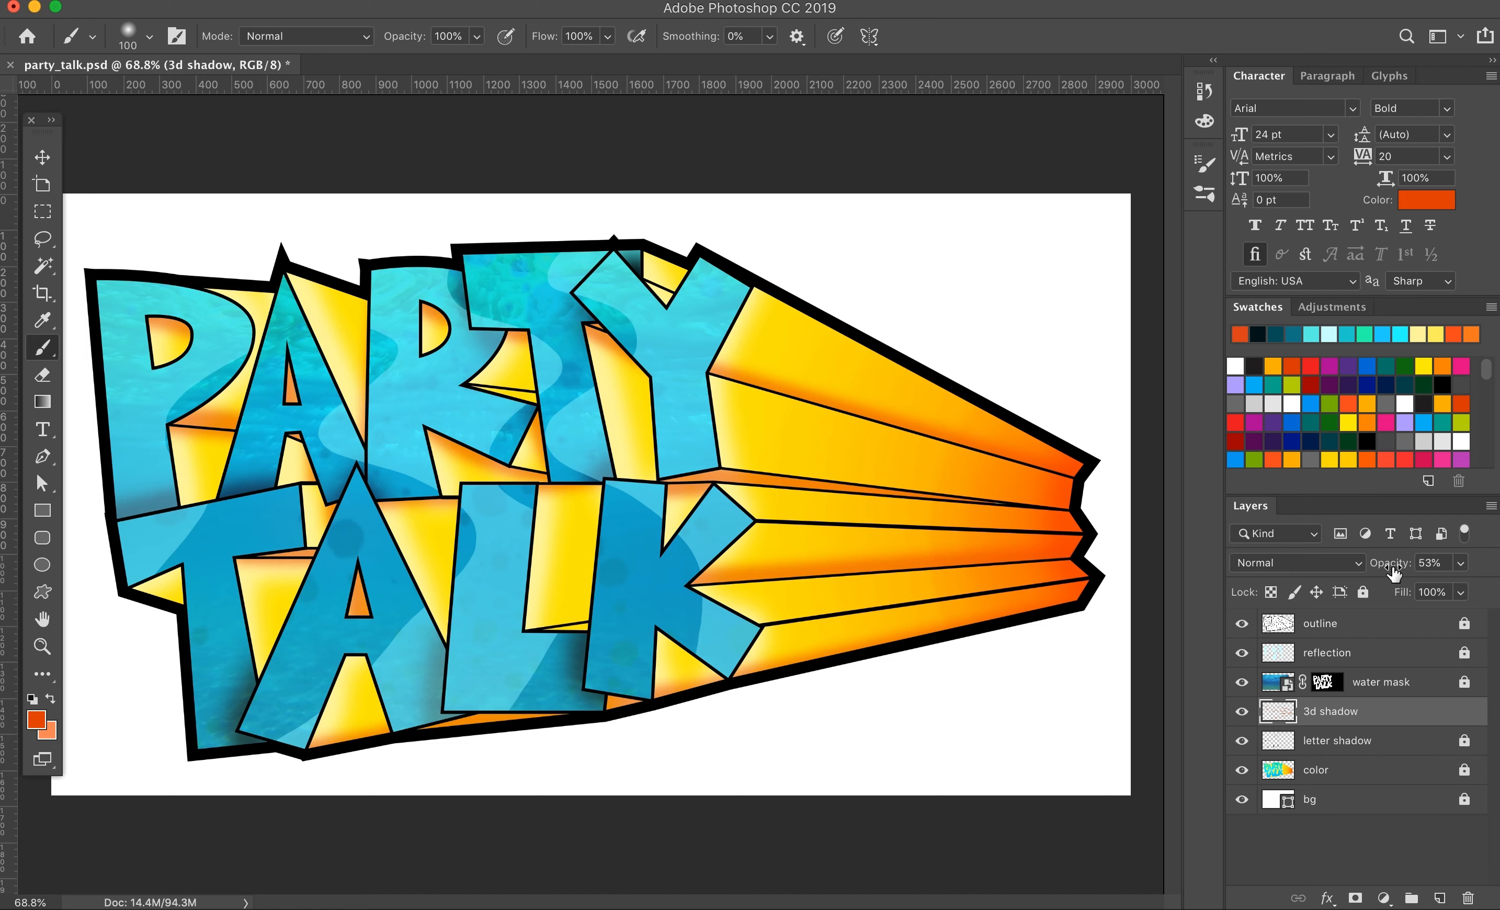
pyautogui.press('super+plus')
pyautogui.press('super+plus')
pyautogui.press('super+plus')
pyautogui.press('super+plus')
pyautogui.moveTo(1104, 471); pyautogui.dragTo(498, 456)
pyautogui.press('[')
pyautogui.press('[')
pyautogui.press('[')
pyautogui.press('[')
pyautogui.press('[')
pyautogui.press('[')
pyautogui.press('[')
pyautogui.press('[')
pyautogui.press('[')
pyautogui.press('[')
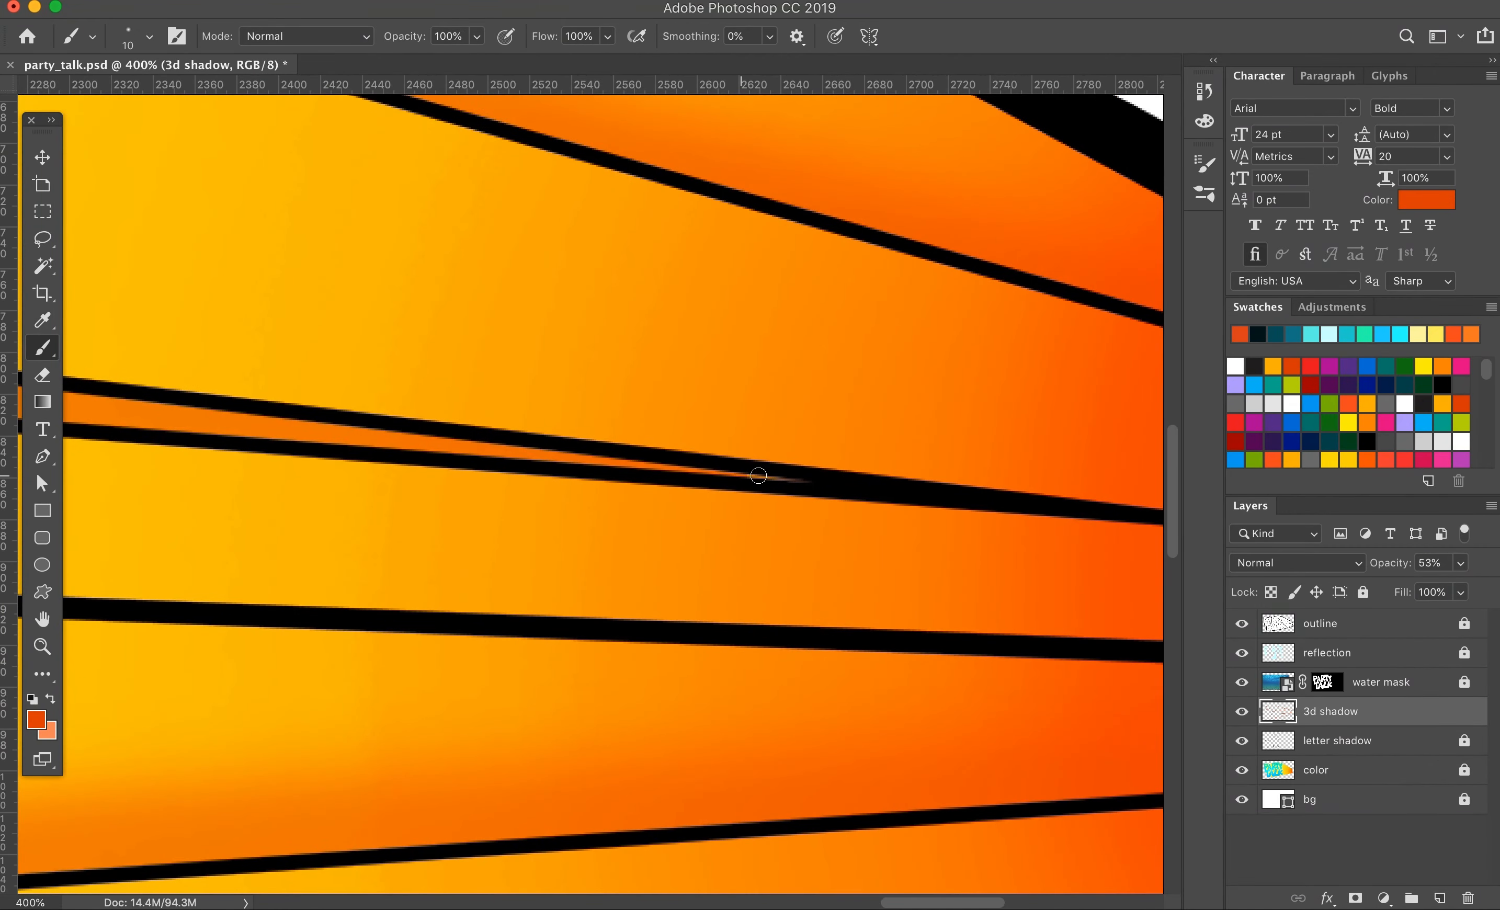
pyautogui.press('super+minus')
pyautogui.press('super+minus')
pyautogui.press('super+minus')
pyautogui.moveTo(225, 599); pyautogui.dragTo(595, 618)
pyautogui.press('super+minus')
# Step: Hide the water mask layer and make the color layer active
pyautogui.click(1325, 771)
pyautogui.click(1242, 770)
pyautogui.click(1242, 770)
pyautogui.click(1242, 683)
pyautogui.click(1242, 771)
pyautogui.click(1242, 770)
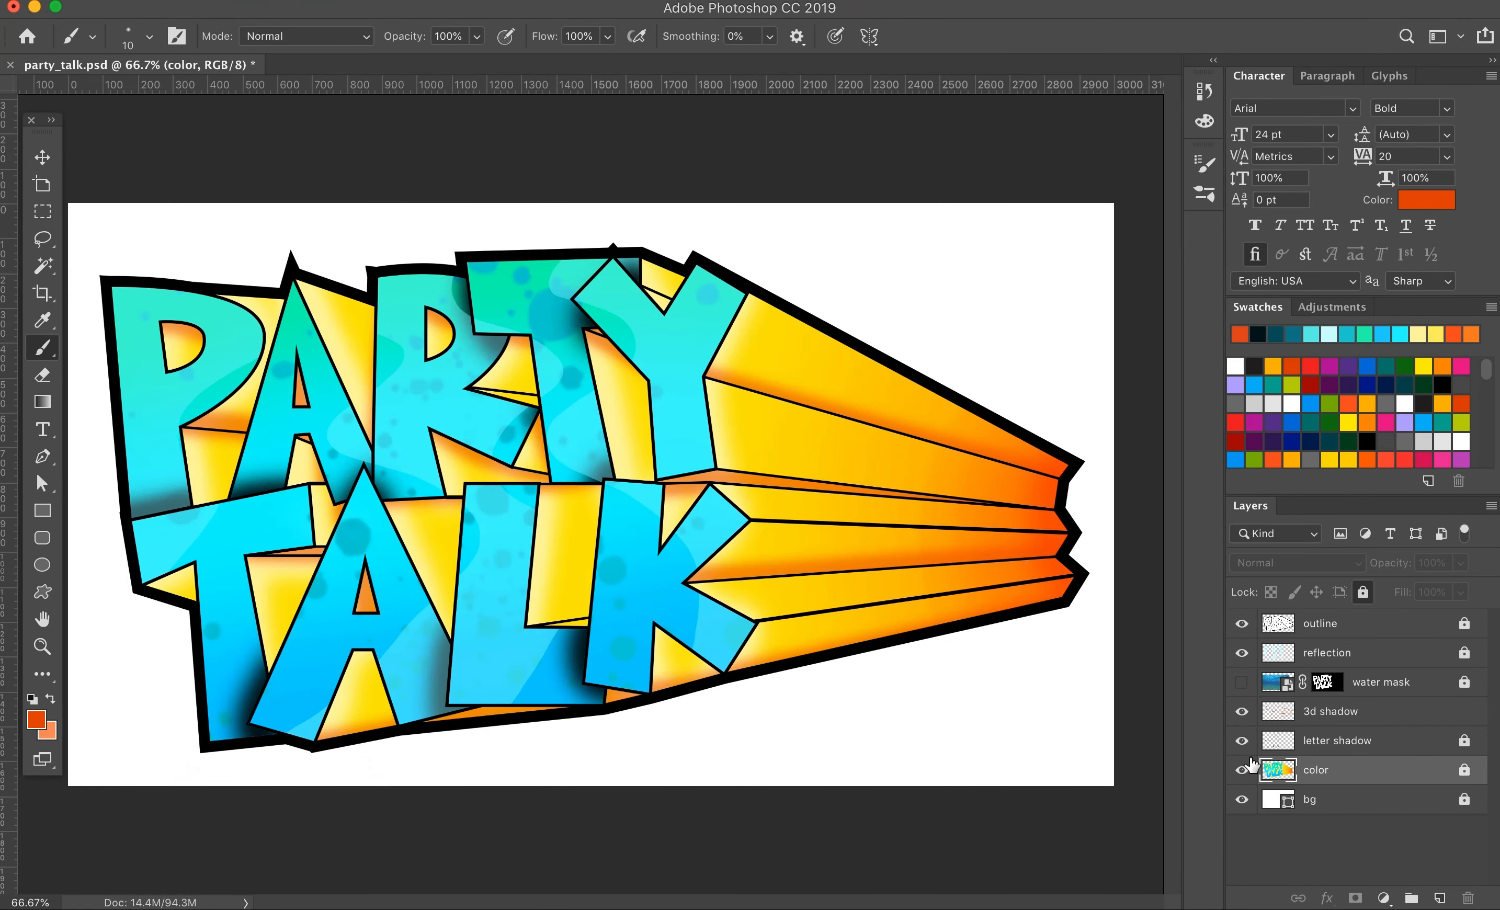
# Step: Select the yellow and orange extrusion colors on the color layer with the Magic Wand, non-contiguous at a tolerance of 60
pyautogui.press('w')
pyautogui.click(791, 438)
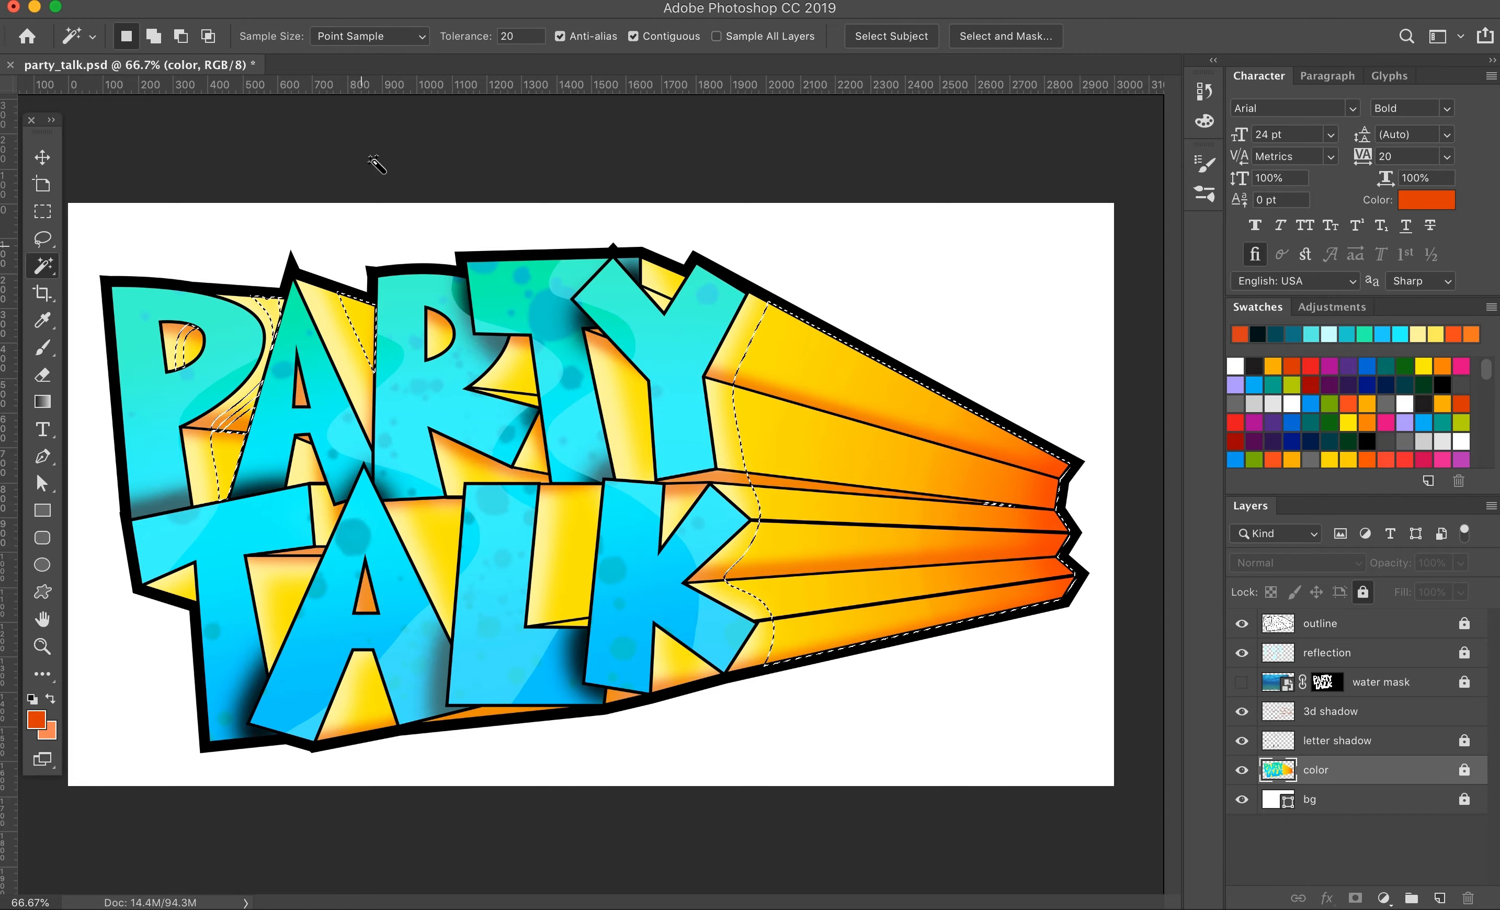
pyautogui.click(634, 36)
pyautogui.keyDown('shift'); pyautogui.click(843, 424); pyautogui.keyUp('shift')
pyautogui.keyDown('shift'); pyautogui.click(727, 427); pyautogui.keyUp('shift')
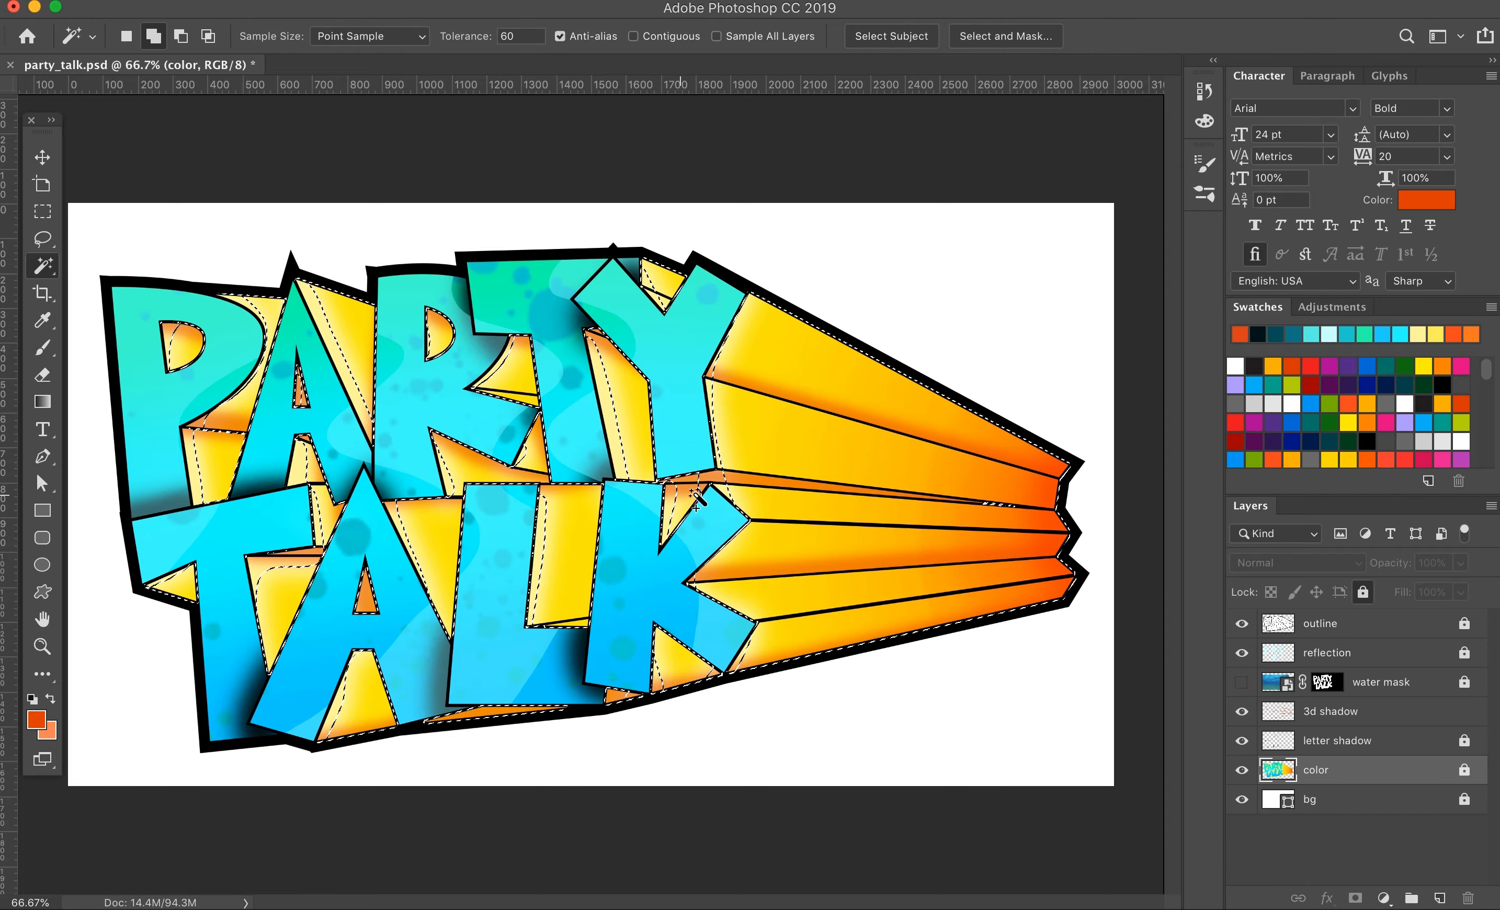
pyautogui.keyDown('shift'); pyautogui.click(882, 520); pyautogui.keyUp('shift')
# Step: Add the missed parts of the yellow extrusion faces to the selection with the Lasso tool
pyautogui.click(42, 238)
pyautogui.press('super+plus')
pyautogui.press('super+plus')
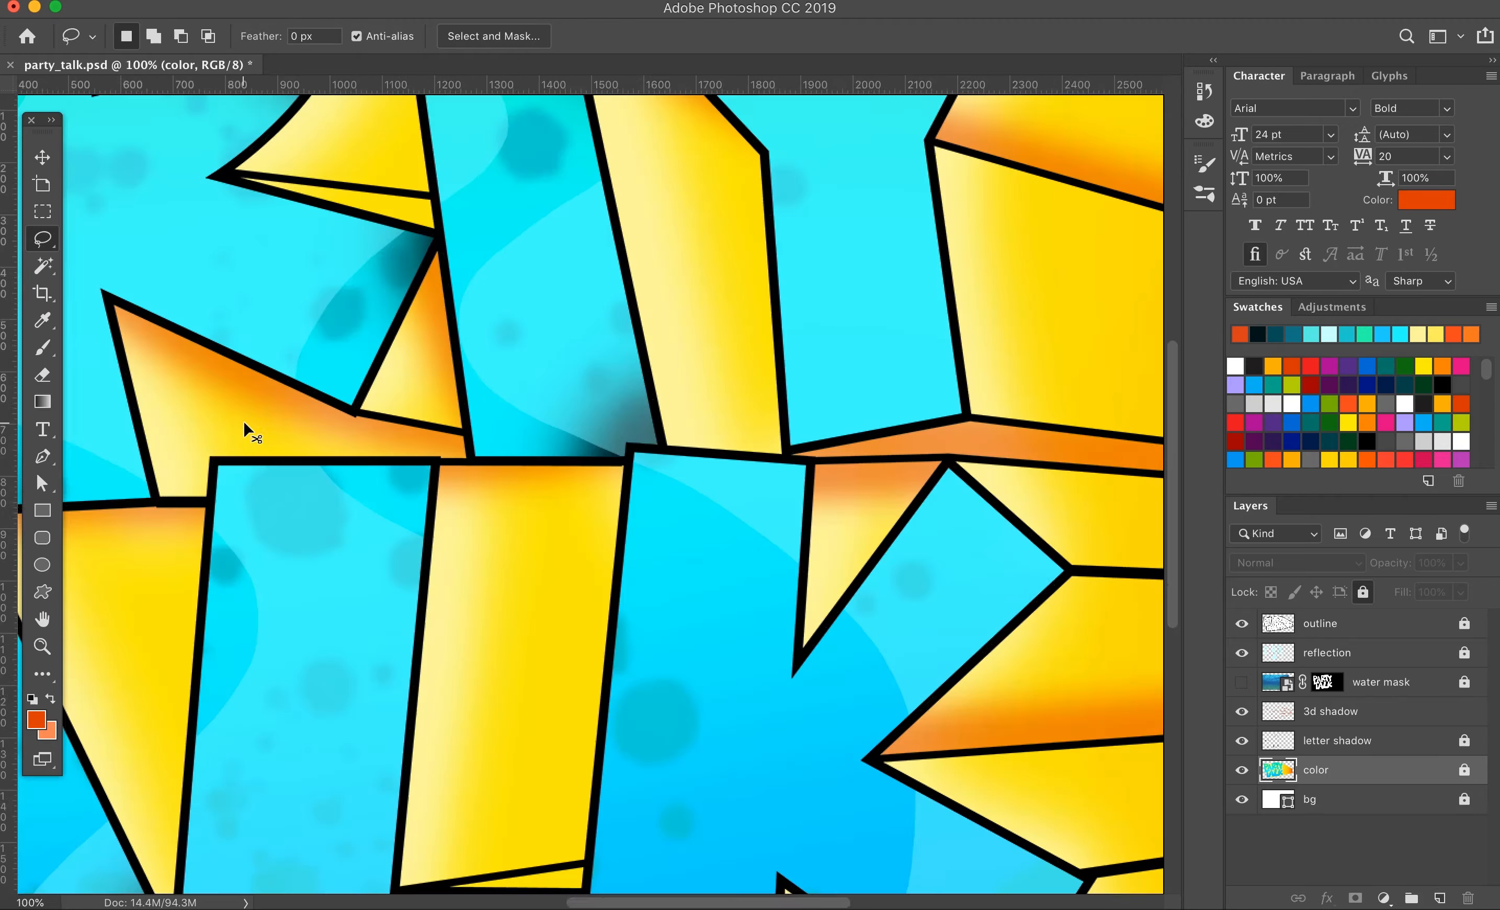
pyautogui.moveTo(251, 429); pyautogui.dragTo(1159, 378)
pyautogui.moveTo(646, 280); pyautogui.dragTo(503, 239)
pyautogui.moveTo(857, 268)
pyautogui.mouseDown()
pyautogui.moveTo(740, 495)
pyautogui.moveTo(700, 714)
pyautogui.mouseUp()
pyautogui.moveTo(924, 388); pyautogui.dragTo(503, 260)
pyautogui.moveTo(1027, 700); pyautogui.dragTo(550, 399)
# Step: Unlock the color layer and separate the selected extrusion colors onto their own layer, removing them from the color layer
pyautogui.press('super+0')
pyautogui.press('super+j')
pyautogui.press('Return')
pyautogui.click(1464, 772)
pyautogui.press('super+j')
pyautogui.keyDown('super'); pyautogui.click(1286, 774); pyautogui.keyUp('super')
pyautogui.click(1345, 801)
pyautogui.press('Delete')
# Step: Place the separated extrusion layer beneath the color layer and rename it "3D1"
pyautogui.click(1243, 771)
pyautogui.click(1243, 771)
pyautogui.click(1244, 771)
pyautogui.click(1243, 771)
pyautogui.moveTo(1345, 772); pyautogui.dragTo(1339, 813)
pyautogui.doubleClick(1319, 800)
pyautogui.write('3D1')
pyautogui.press('Return')
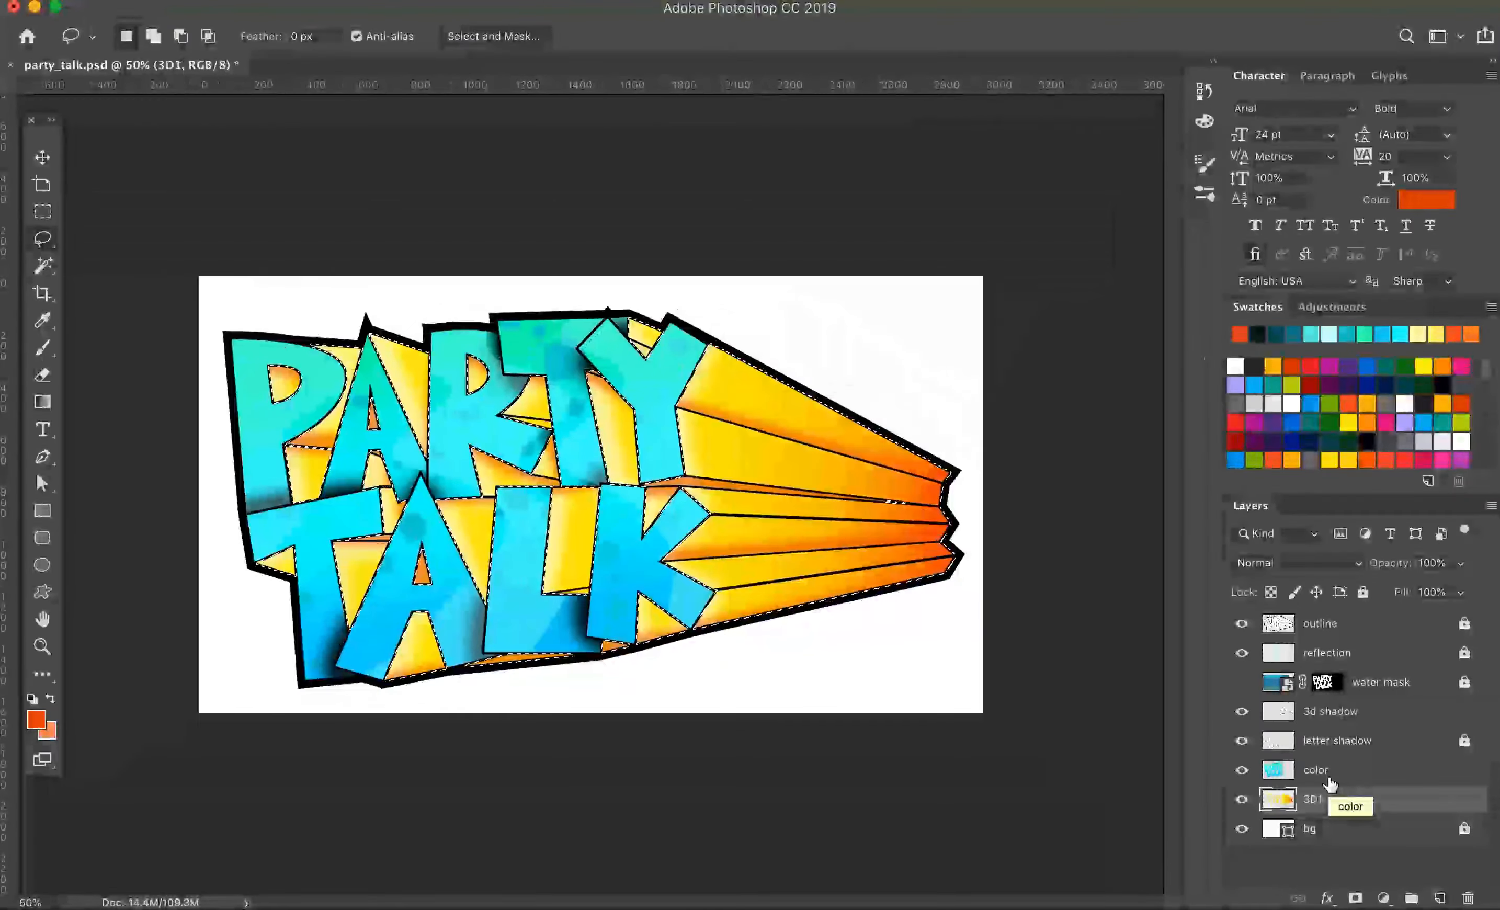
# Step: Switch to the browser, search Unsplash for "dark room" and download a dark photo for the background
pyautogui.write('unsplash')
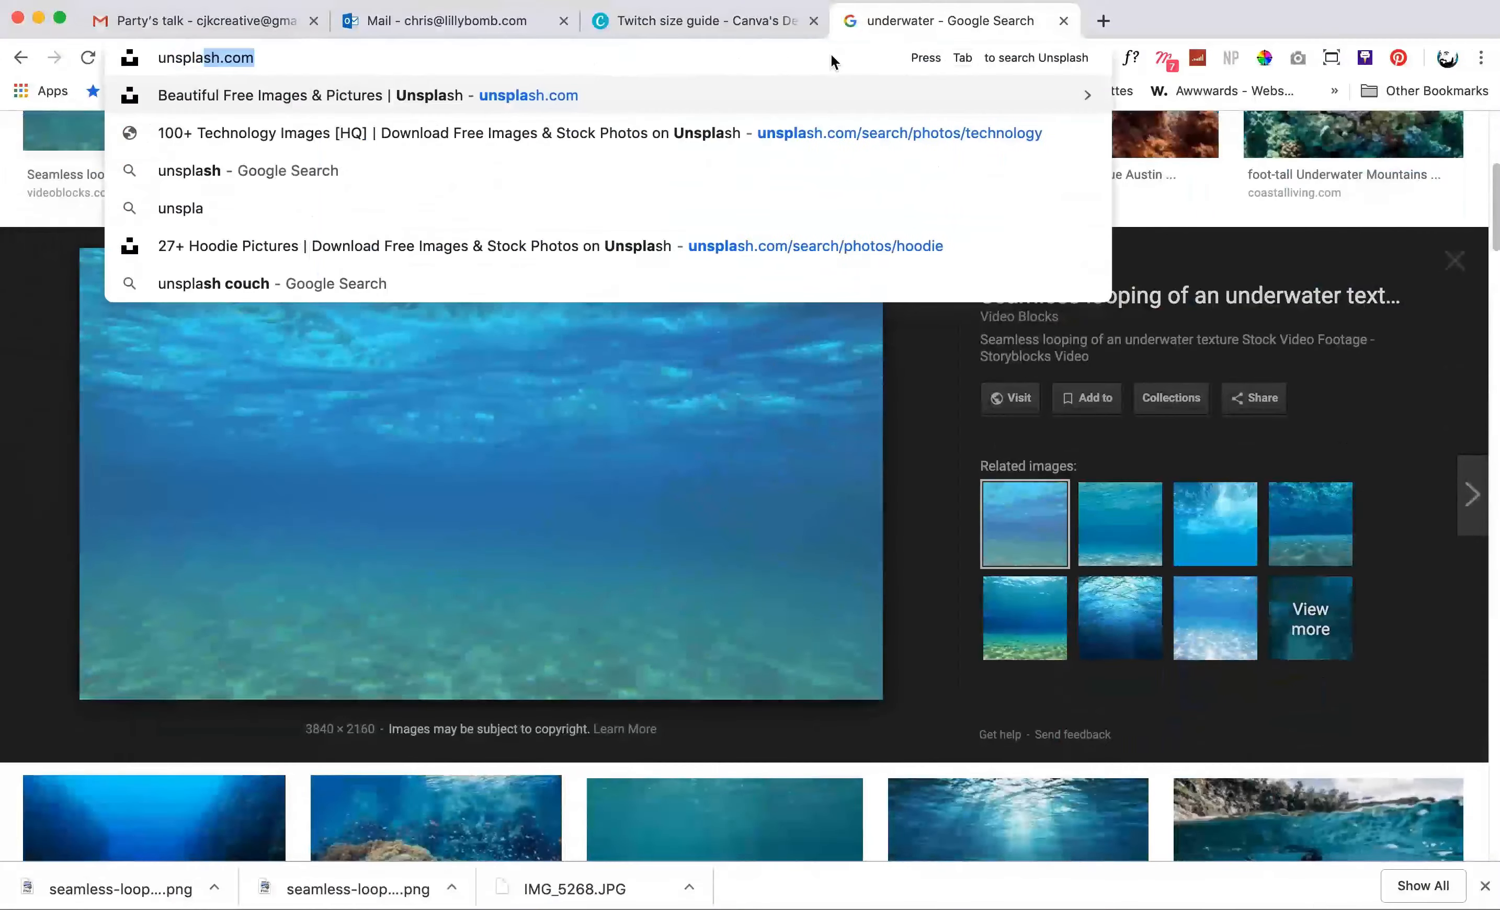
pyautogui.press('Return')
pyautogui.write('dark room')
pyautogui.press('Return')
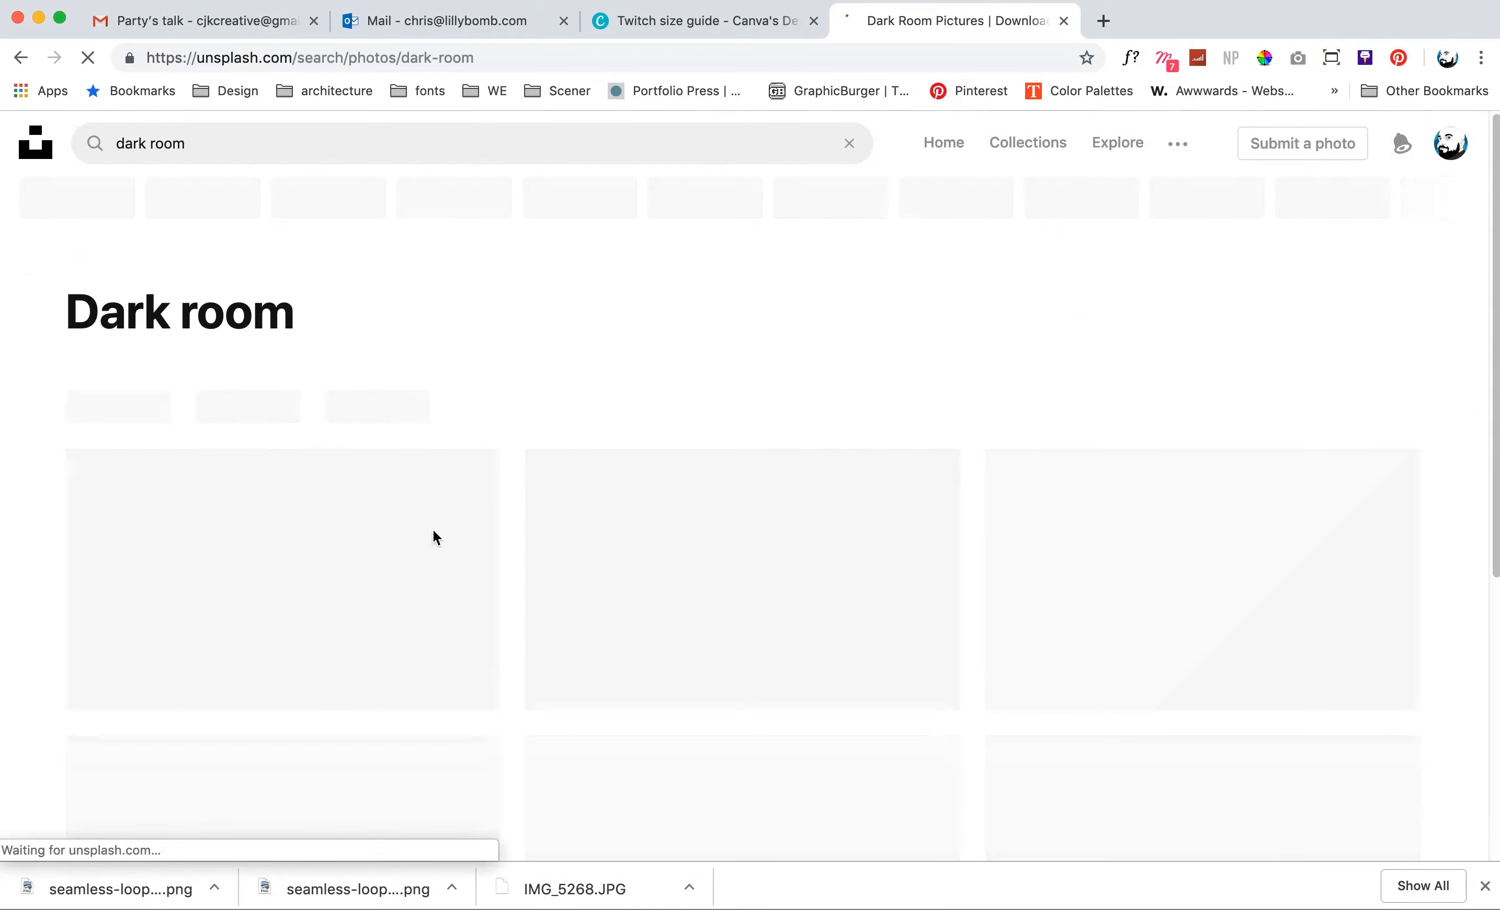
pyautogui.scroll(-10, 662, 399)
pyautogui.scroll(-10, 575, 489)
pyautogui.scroll(-15, 575, 489)
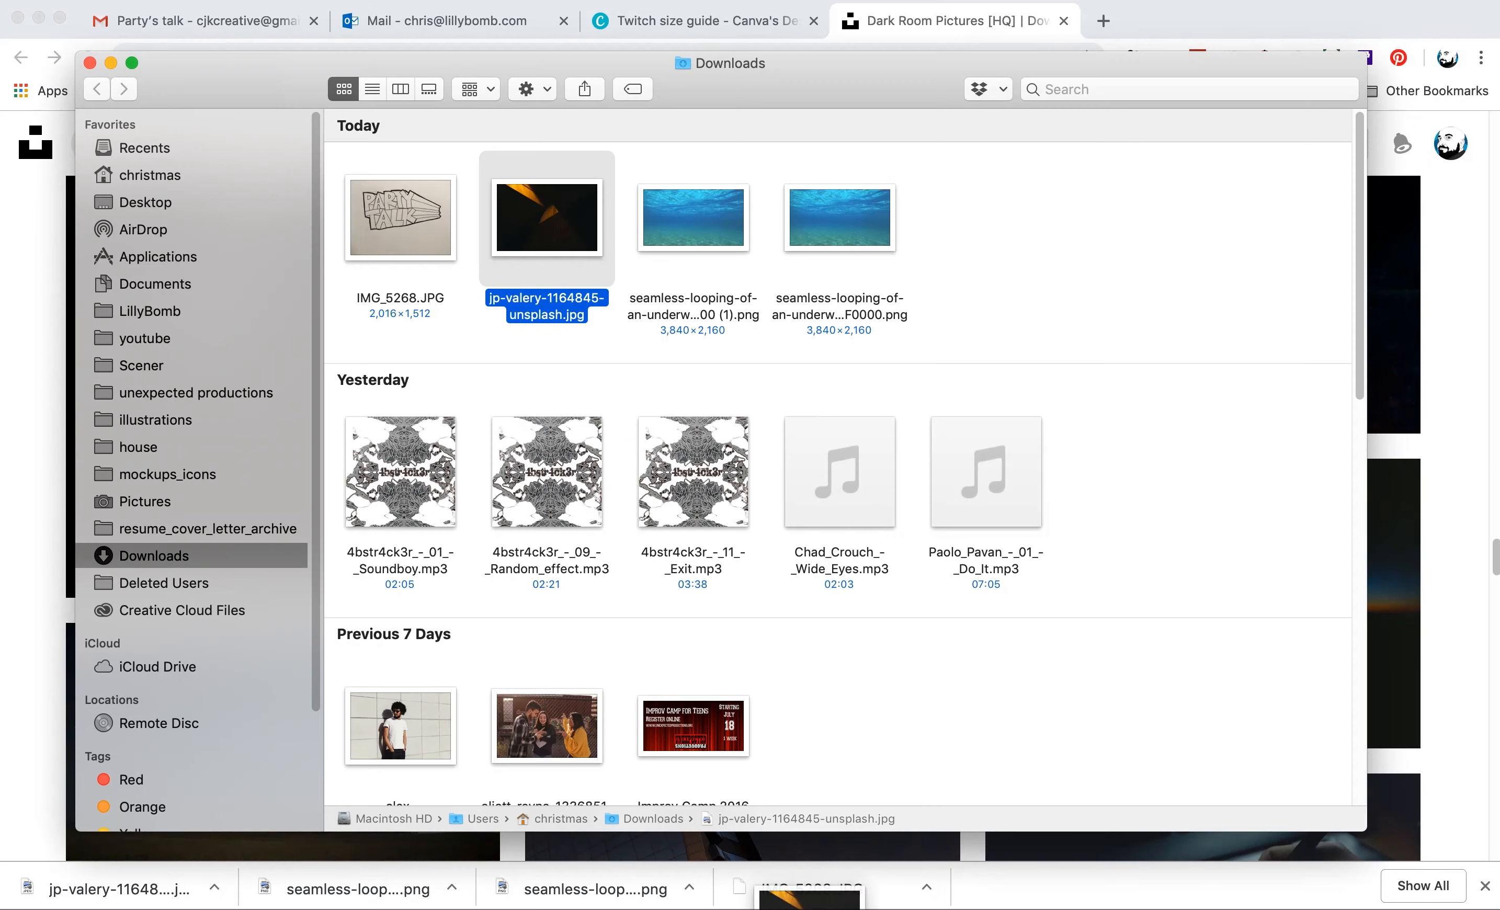
# Step: Place the downloaded photo into party_talk.psd in Photoshop, enlarge it over the canvas, and move its layer below 3D1
pyautogui.moveTo(820, 908); pyautogui.dragTo(738, 491)
pyautogui.moveTo(935, 279); pyautogui.dragTo(1026, 233)
pyautogui.press('Return')
pyautogui.moveTo(1381, 799); pyautogui.dragTo(1377, 837)
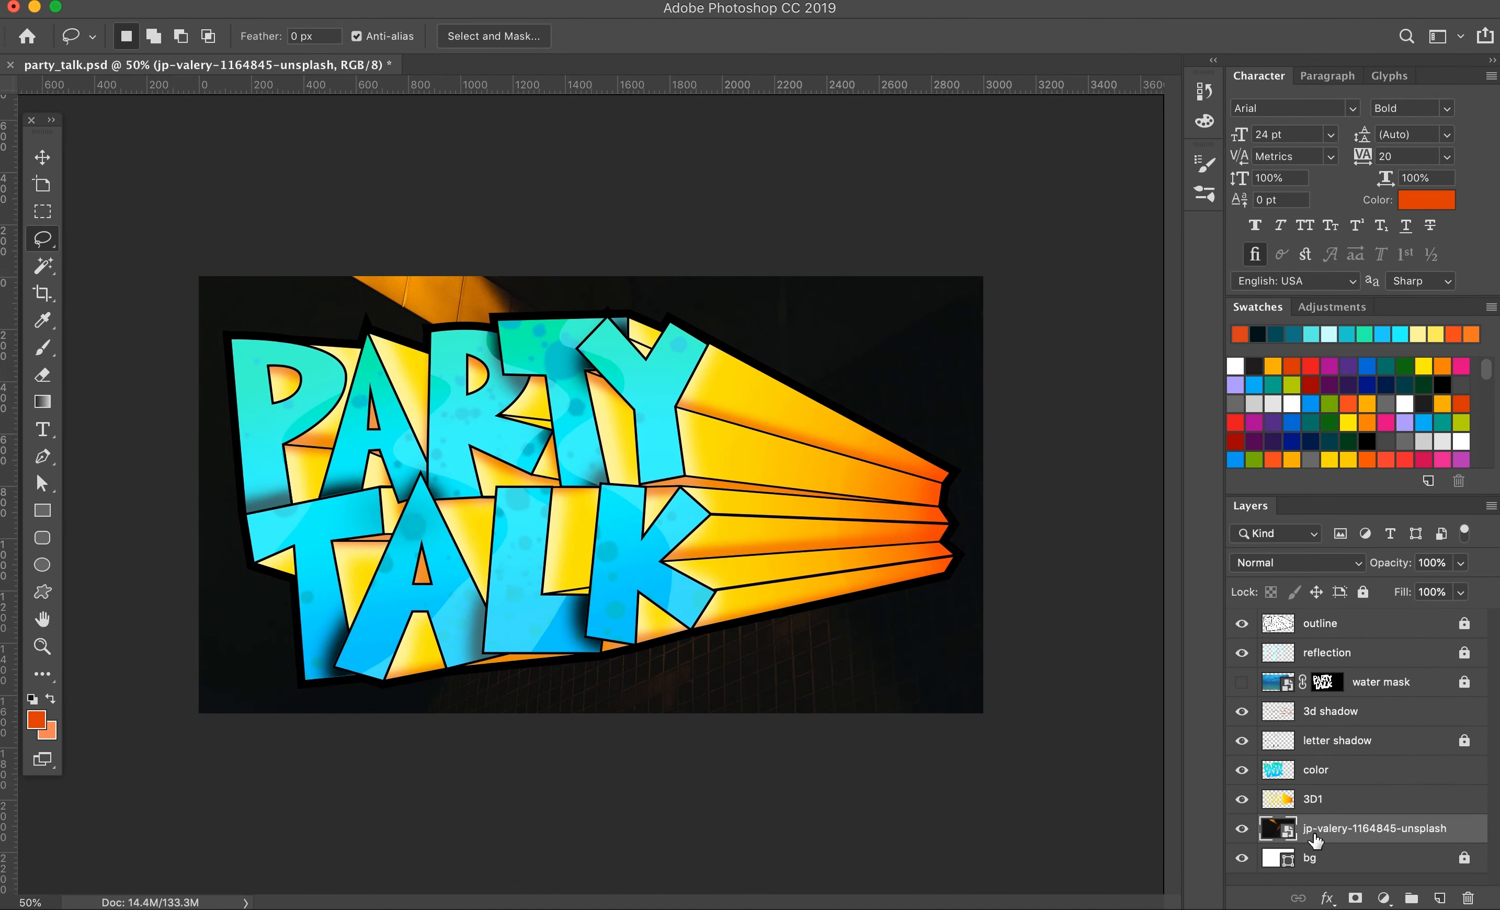
# Step: Resize and reposition the background photo with Free Transform and hide the lettering layers above it
pyautogui.press('super+t')
pyautogui.moveTo(1024, 778); pyautogui.dragTo(994, 753)
pyautogui.moveTo(186, 220); pyautogui.dragTo(191, 227)
pyautogui.click(824, 36)
pyautogui.moveTo(1242, 800); pyautogui.dragTo(1246, 693)
# Step: Extend the canvas height above and below the artwork with the Crop tool
pyautogui.click(43, 293)
pyautogui.moveTo(591, 277); pyautogui.dragTo(591, 252)
pyautogui.moveTo(595, 738); pyautogui.dragTo(597, 756)
pyautogui.press('Return')
pyautogui.click(252, 0)
pyautogui.click(313, 154)
pyautogui.click(933, 440)
# Step: Try to crop the canvas narrower from its right side
pyautogui.press('c')
pyautogui.moveTo(982, 495); pyautogui.dragTo(866, 524)
pyautogui.press('v')
pyautogui.click(264, 0)
pyautogui.click(316, 145)
pyautogui.click(1095, 443)
# Step: Make the lettering layers visible and unlock the letter shadow, water mask and reflection layers
pyautogui.moveTo(1242, 630); pyautogui.dragTo(1242, 877)
pyautogui.scroll(-3, 1270, 741)
pyautogui.click(1393, 775)
pyautogui.click(1465, 698)
pyautogui.scroll(3, 1465, 693)
pyautogui.click(1465, 713)
pyautogui.click(1465, 672)
# Step: Select the layers from outline to 3D1 and try to shift them together within the narrowed canvas using Free Transform
pyautogui.click(1364, 633)
pyautogui.scroll(-3, 1362, 675)
pyautogui.keyDown('shift'); pyautogui.click(1363, 774); pyautogui.keyUp('shift')
pyautogui.hotkey('ctrl', 't')
pyautogui.moveTo(883, 674); pyautogui.dragTo(969, 690)
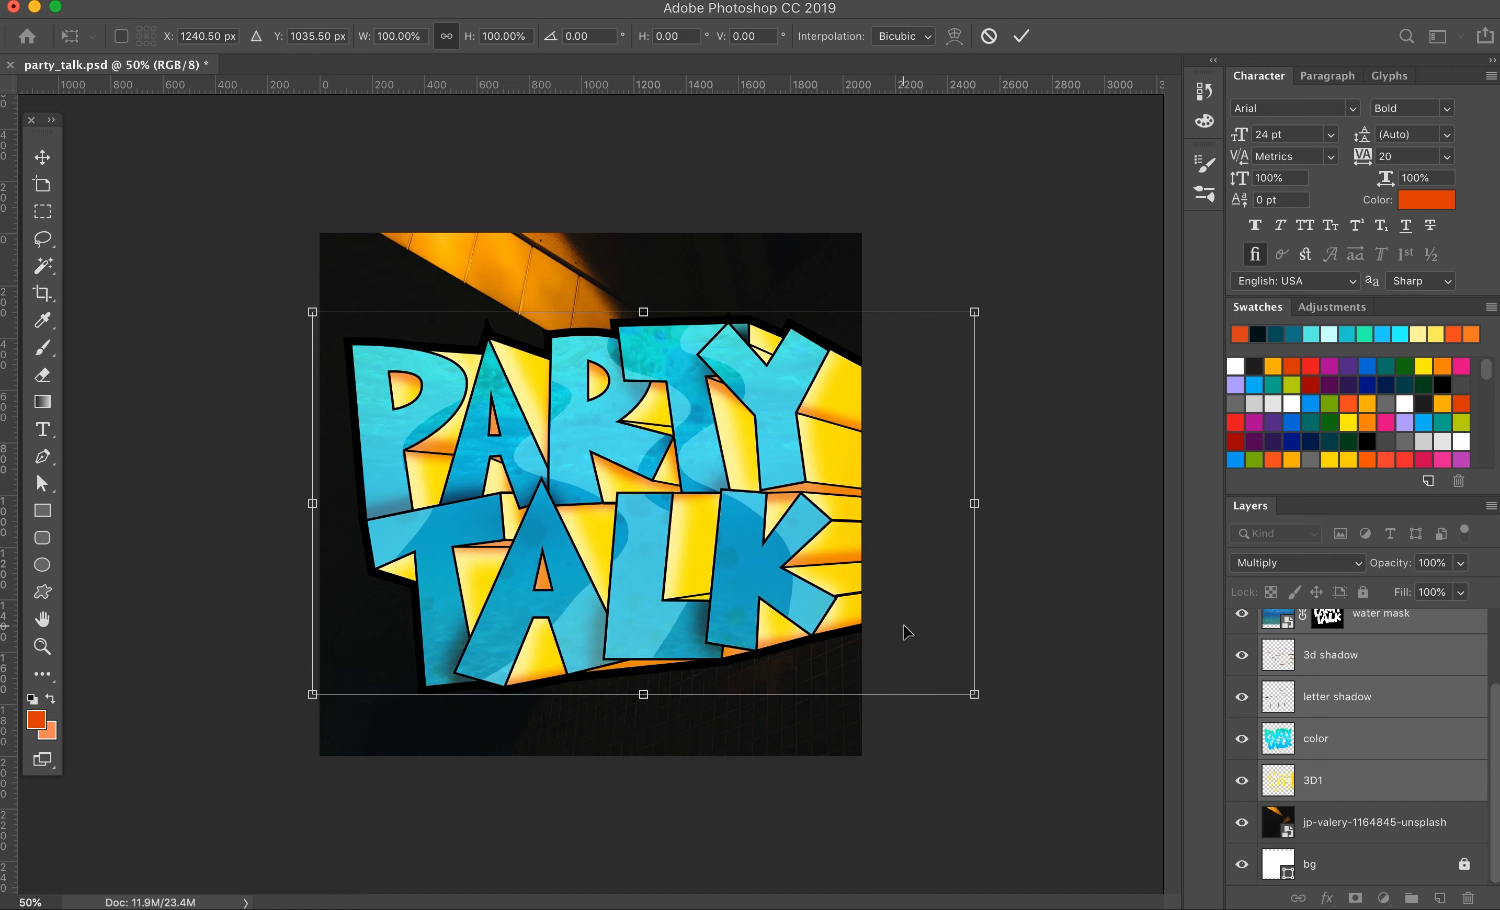
pyautogui.press('Return')
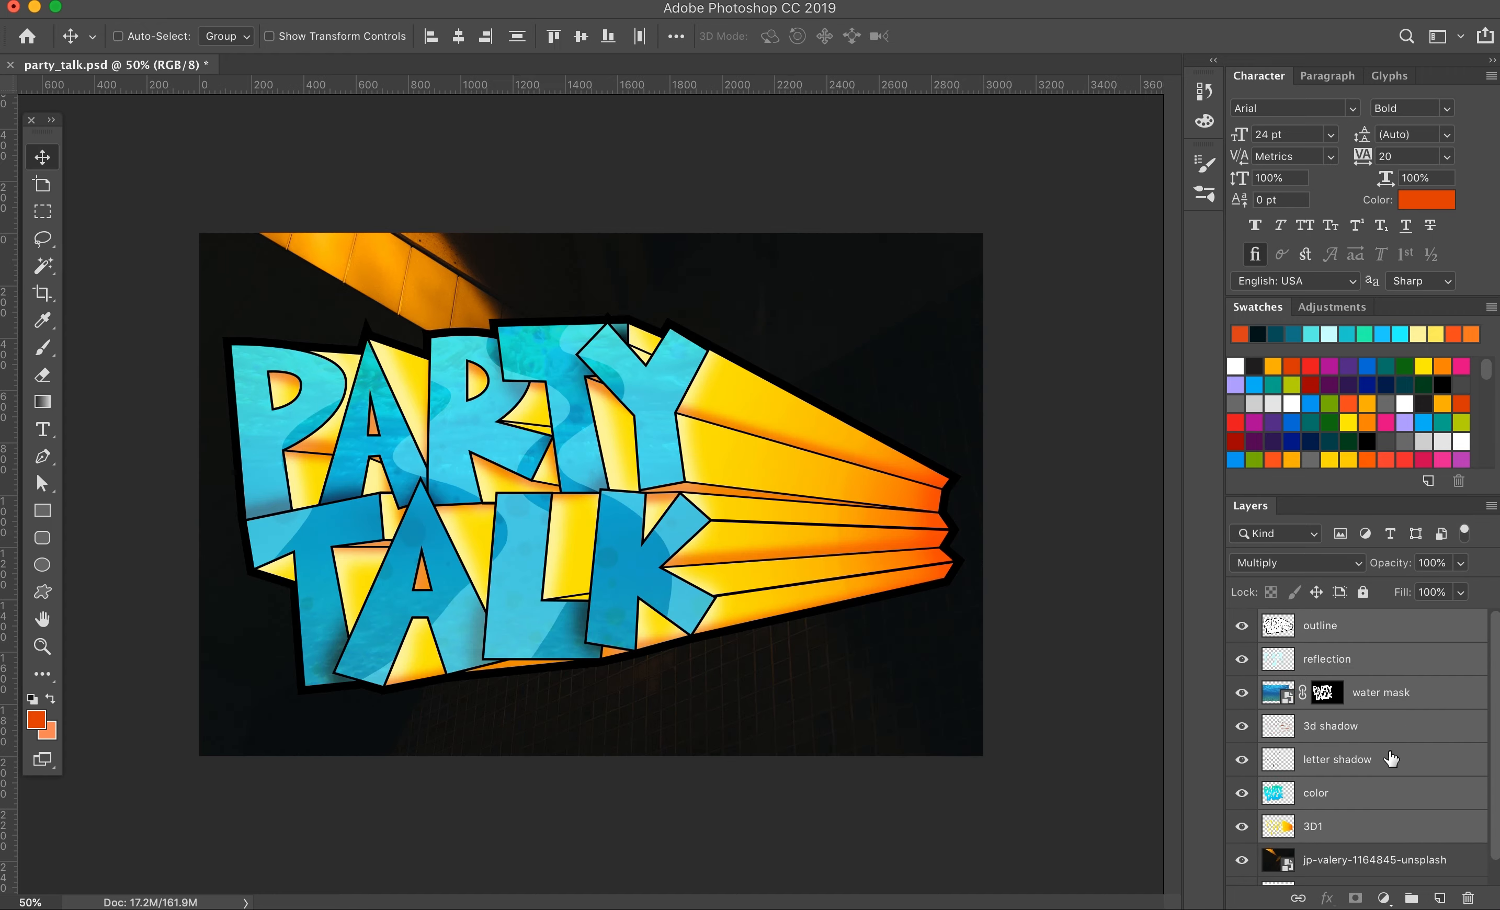
# Step: Scale the selected lettering layers down with Free Transform so the whole artwork fits inside the canvas
pyautogui.hotkey('ctrl', 't')
pyautogui.moveTo(1030, 736); pyautogui.dragTo(965, 666)
pyautogui.click(1022, 35)
# Step: Create a solid orange square as tall as the canvas and place it over the middle of the artwork
pyautogui.press('u')
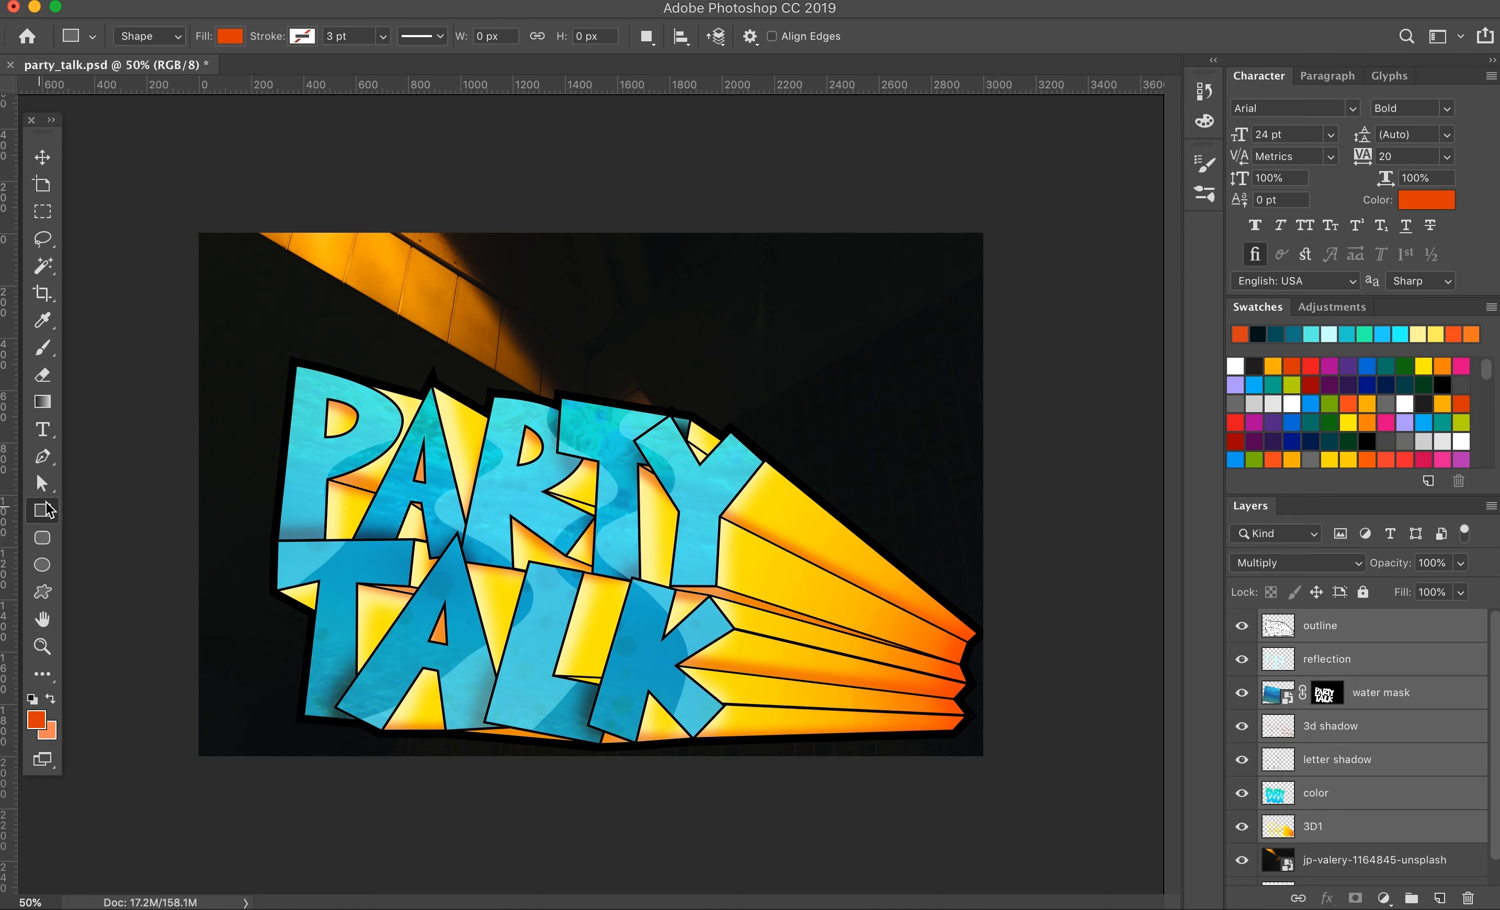
pyautogui.click(1006, 301)
pyautogui.press('Return')
pyautogui.press('v')
pyautogui.moveTo(274, 316); pyautogui.dragTo(503, 446)
# Step: Select the lettering layers down to 3D1 and shrink them with Free Transform to suit the orange square
pyautogui.click(1335, 660)
pyautogui.scroll(-3, 1334, 736)
pyautogui.keyDown('shift'); pyautogui.click(1335, 801); pyautogui.keyUp('shift')
pyautogui.press('super+t')
pyautogui.moveTo(988, 824); pyautogui.dragTo(797, 703)
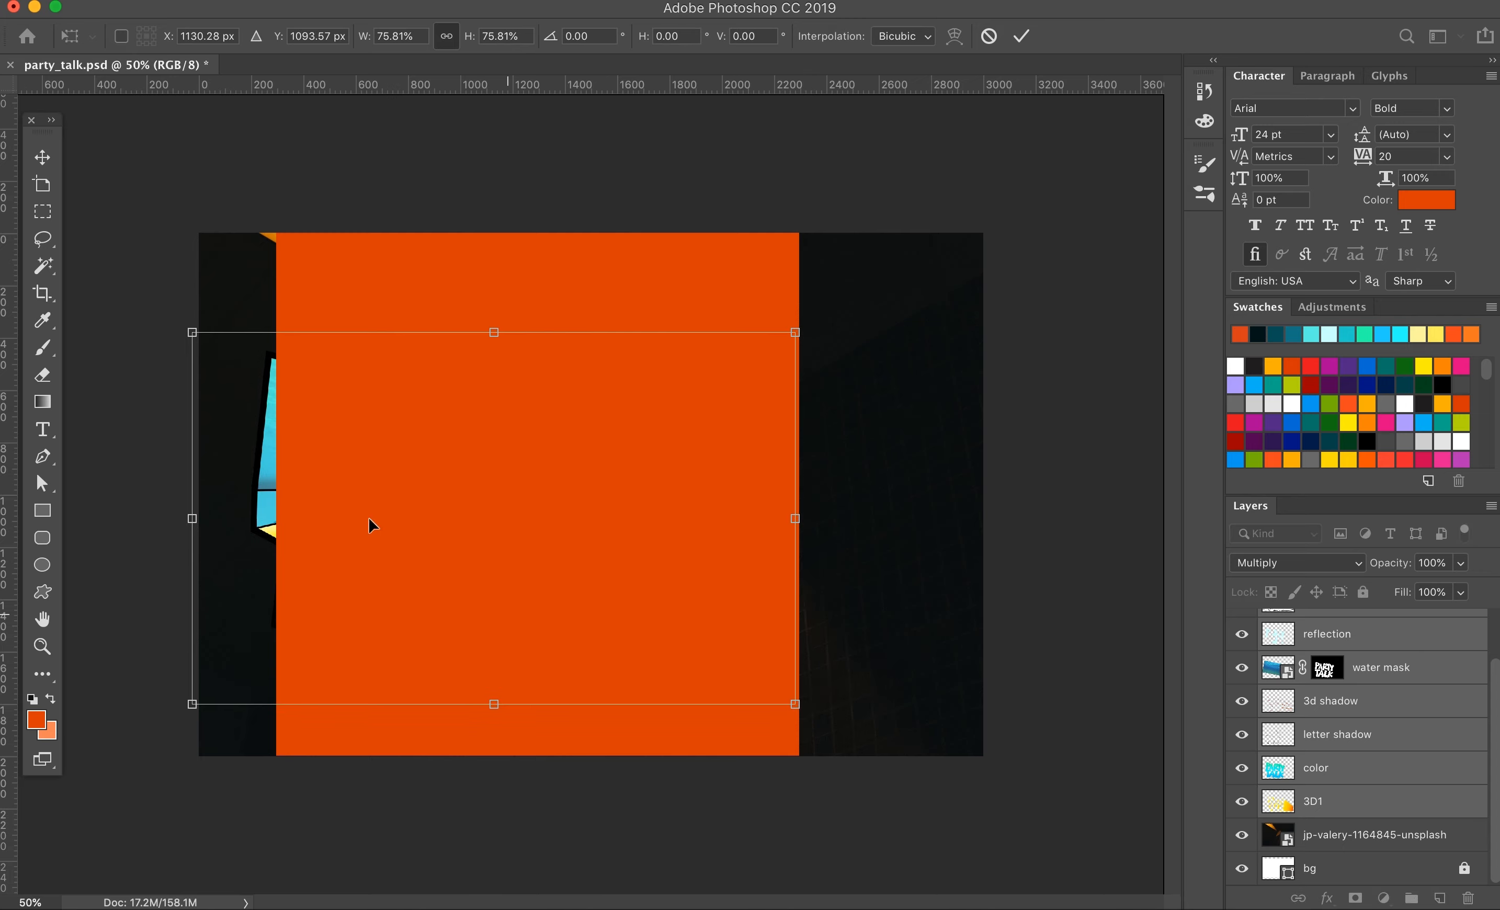
pyautogui.moveTo(192, 332); pyautogui.dragTo(237, 358)
pyautogui.press('Return')
# Step: Hide the orange square and narrow the jp-valery-1164845-unsplash background photo from both sides with Free Transform
pyautogui.scroll(3, 1242, 681)
pyautogui.click(1241, 627)
pyautogui.scroll(-3, 1319, 736)
pyautogui.click(1311, 838)
pyautogui.press('super+t')
pyautogui.moveTo(991, 495); pyautogui.dragTo(846, 495)
pyautogui.moveTo(192, 495); pyautogui.dragTo(230, 495)
pyautogui.click(824, 36)
# Step: Crop the canvas from the sides to a nearly square format around the lettering
pyautogui.press('c')
pyautogui.moveTo(945, 502); pyautogui.dragTo(786, 502)
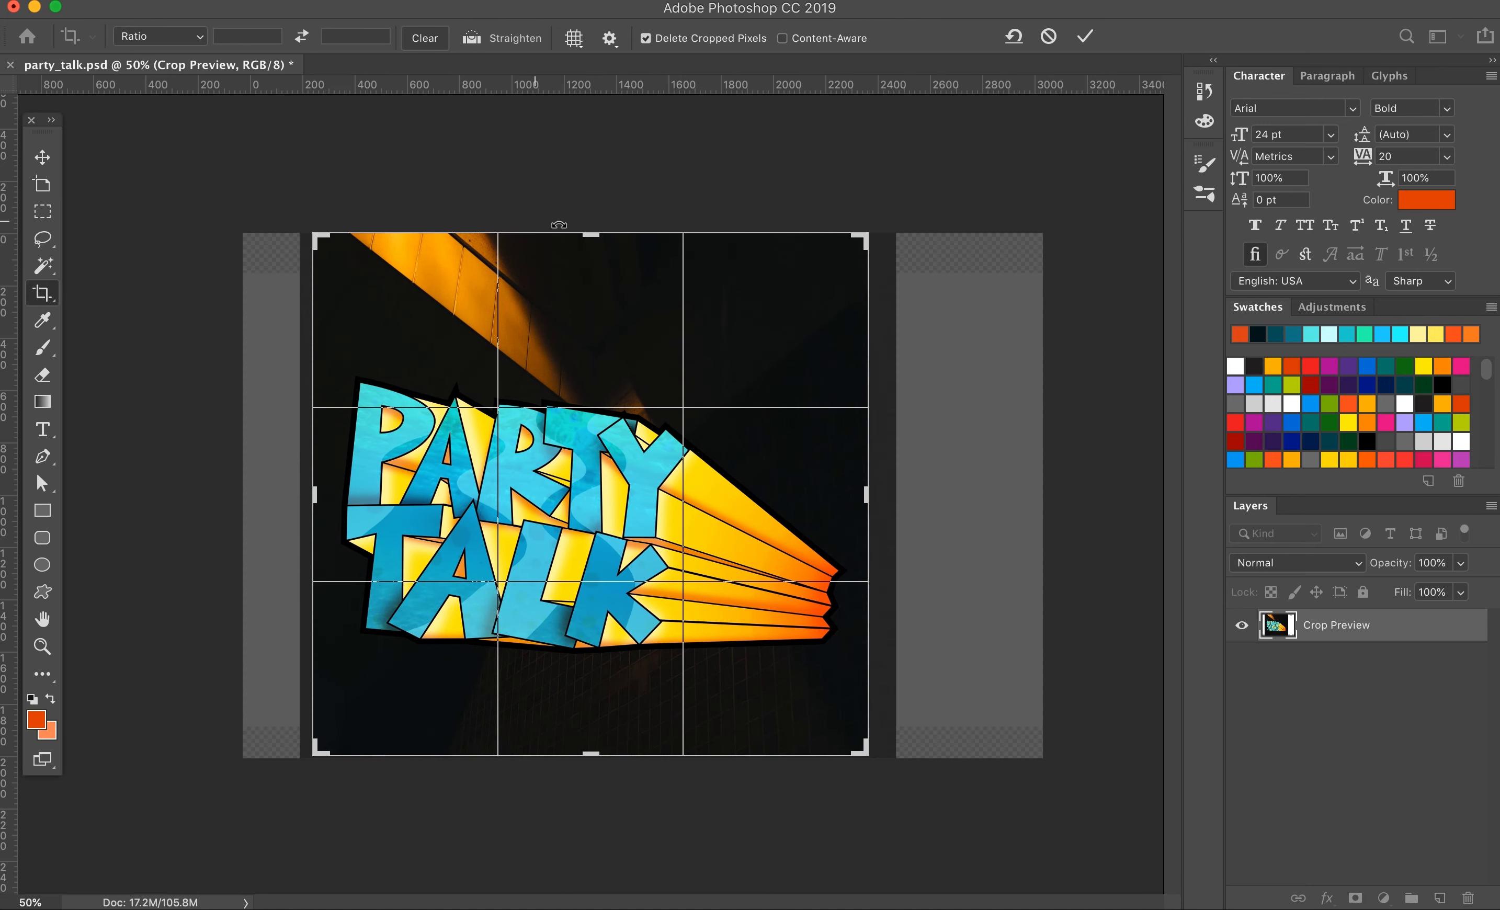
pyautogui.press('Return')
# Step: Select the layers from outline to 3D1, move them to the lower part of the canvas and rotate them slightly clockwise
pyautogui.press('v')
pyautogui.click(1344, 632)
pyautogui.scroll(-3, 1343, 635)
pyautogui.keyDown('shift'); pyautogui.click(1344, 813); pyautogui.keyUp('shift')
pyautogui.moveTo(700, 590); pyautogui.dragTo(712, 677)
pyautogui.press('super+t')
pyautogui.moveTo(890, 645); pyautogui.dragTo(888, 666)
pyautogui.moveTo(730, 613); pyautogui.dragTo(741, 626)
pyautogui.press('Return')
pyautogui.hotkey('shift', 'Down')
pyautogui.hotkey('shift', 'Down')
pyautogui.hotkey('shift', 'Down')
pyautogui.hotkey('shift', 'Down')
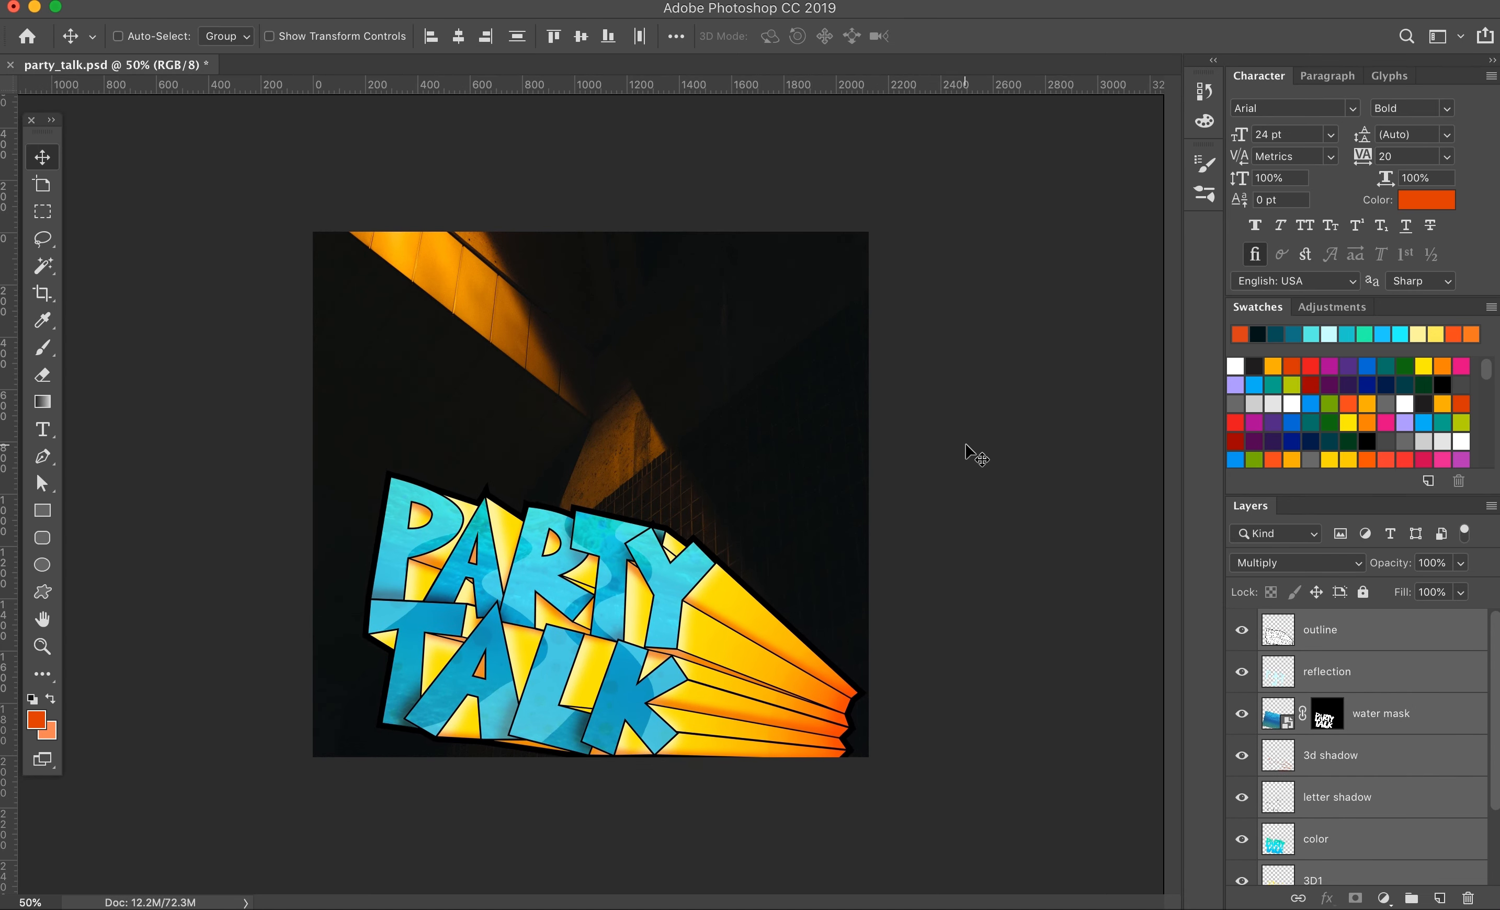
# Step: Apply a layer style to the background photo that turns its orange light cyan
pyautogui.scroll(-3, 1367, 713)
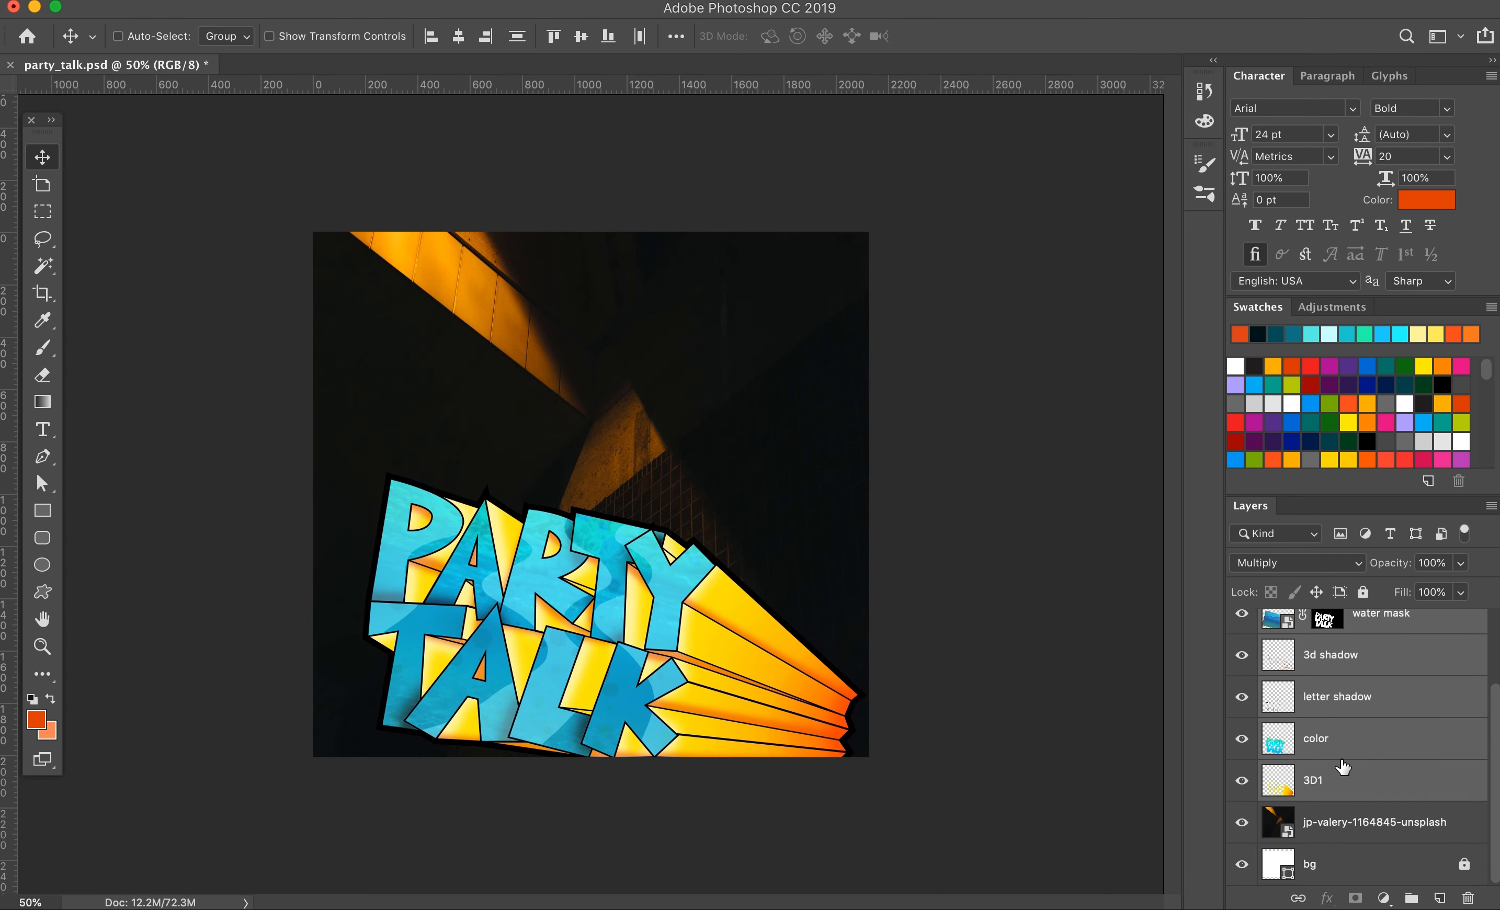
pyautogui.doubleClick(1348, 872)
pyautogui.click(822, 290)
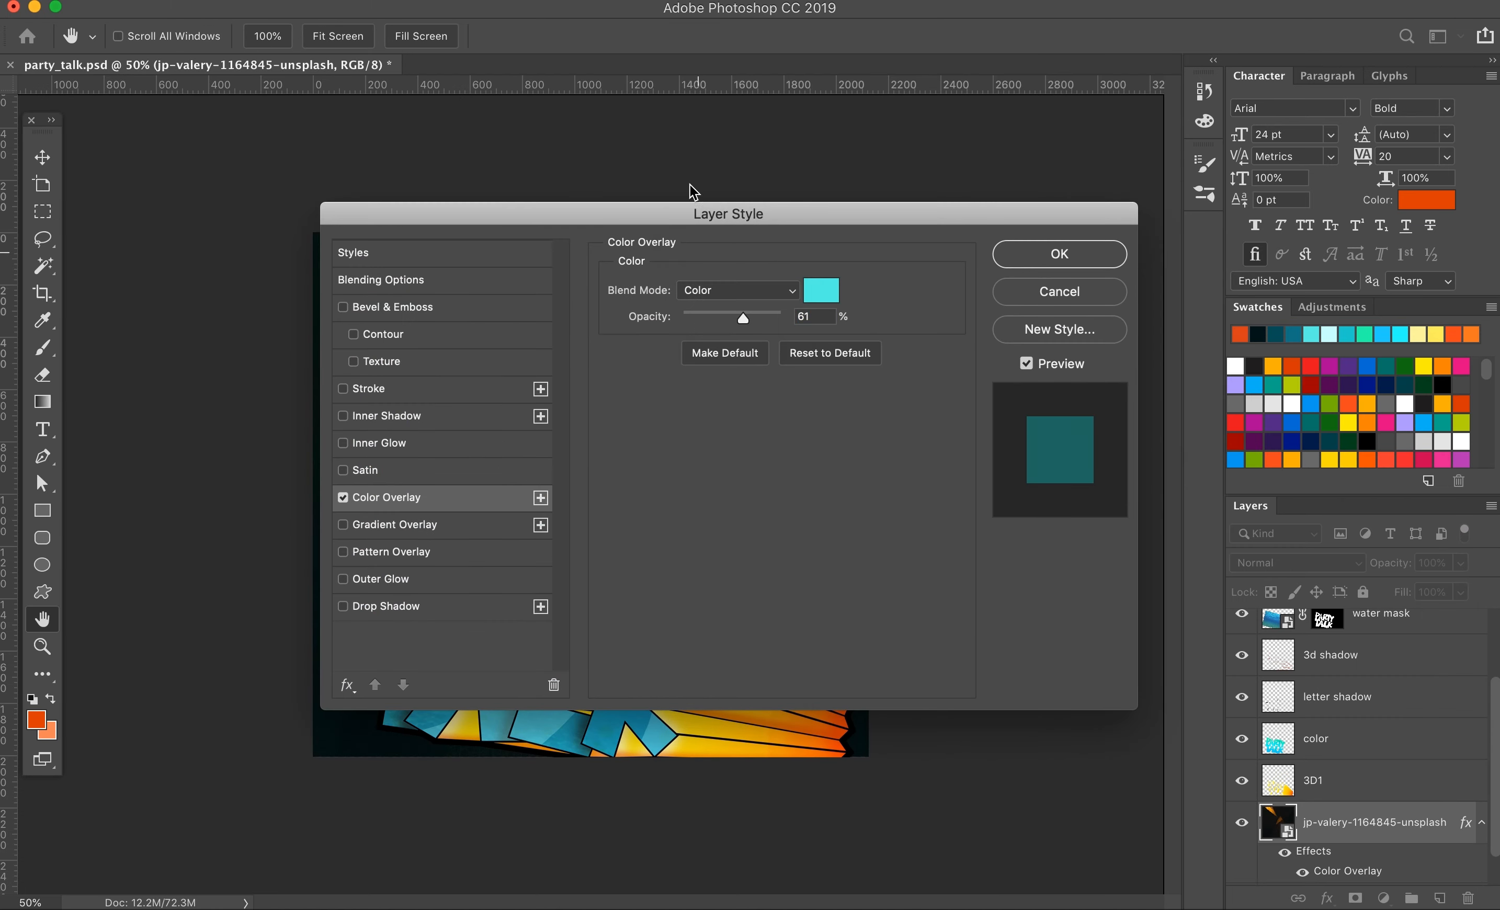
pyautogui.moveTo(693, 212); pyautogui.dragTo(1055, 160)
pyautogui.click(1418, 212)
# Step: Add an Exposure adjustment layer above the background photo and adjust it to brighten the building details
pyautogui.click(1330, 307)
pyautogui.click(1360, 349)
pyautogui.moveTo(1027, 291); pyautogui.dragTo(995, 370)
pyautogui.click(928, 161)
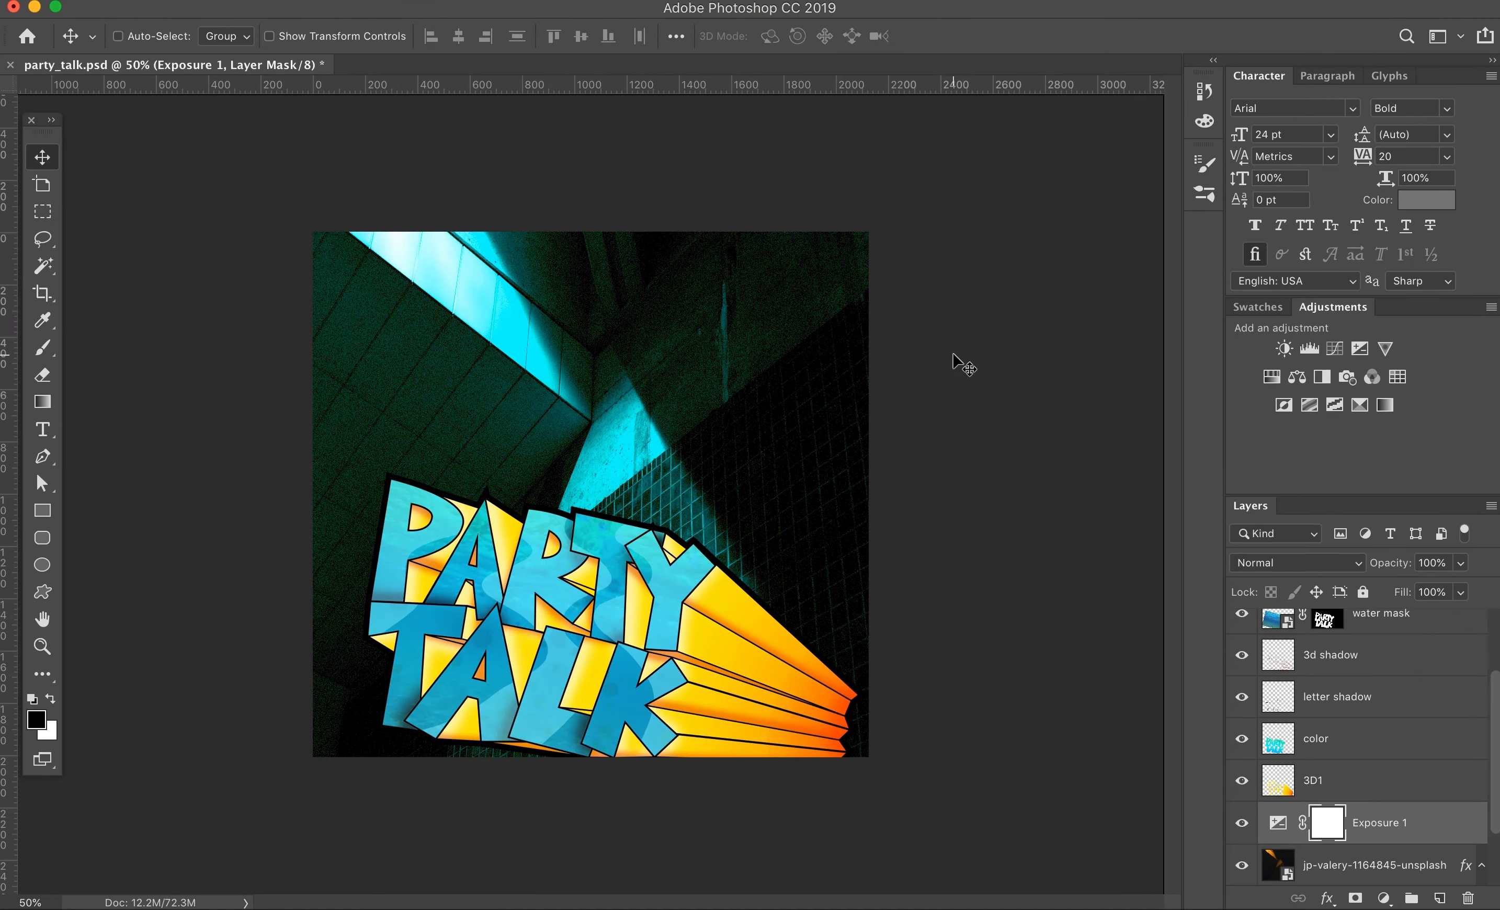
# Step: Duplicate the 3D1 layer and rename the copy 3D2
pyautogui.scroll(3, 1362, 754)
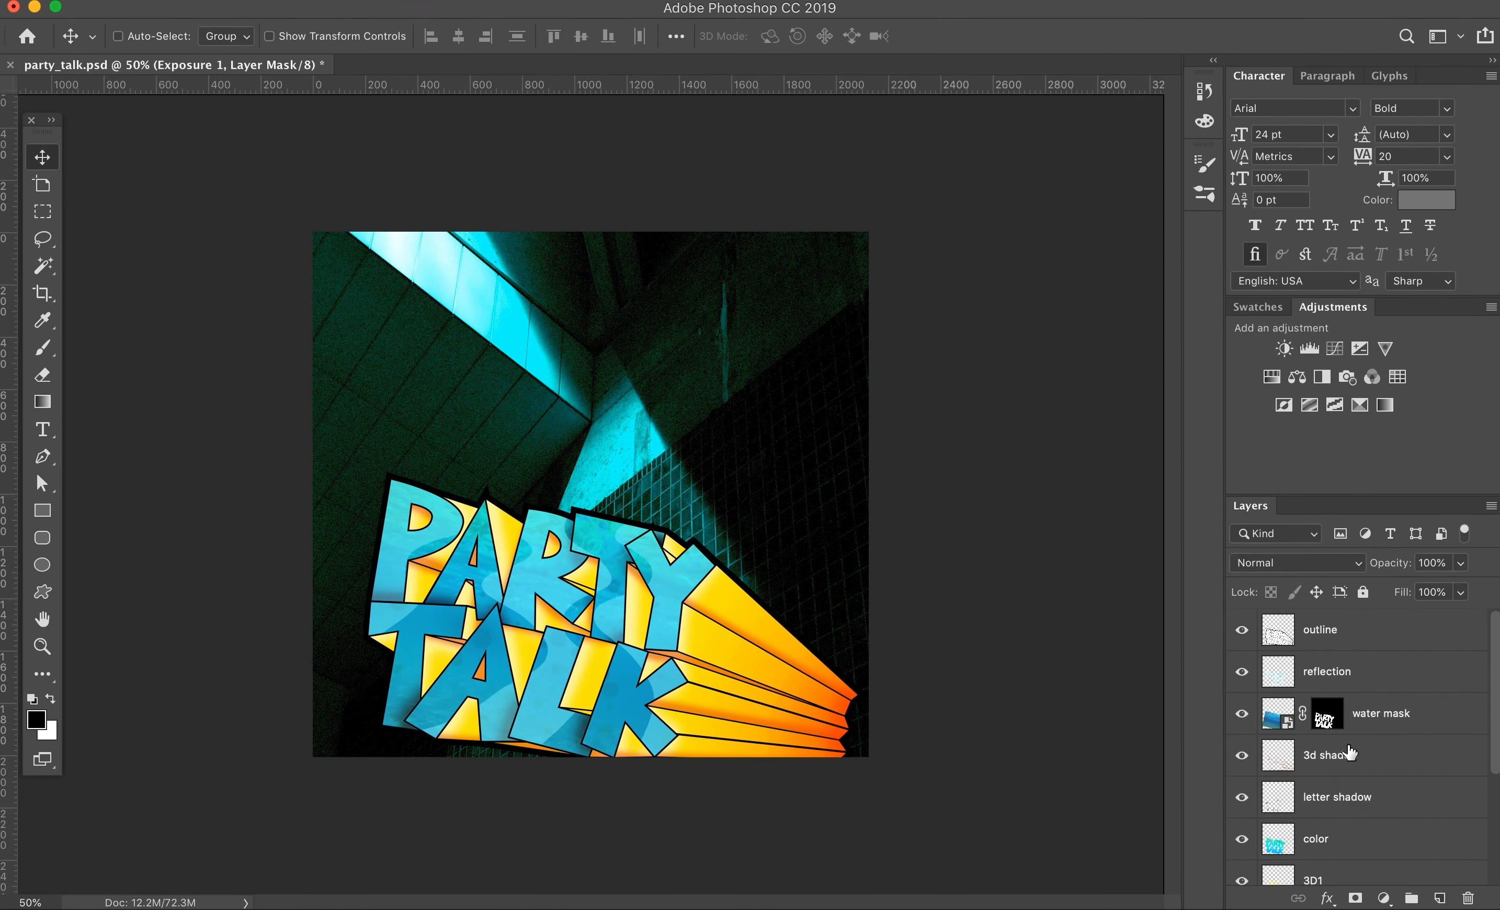
pyautogui.scroll(-3, 1350, 754)
pyautogui.click(1330, 738)
pyautogui.press('super+j')
pyautogui.doubleClick(1337, 738)
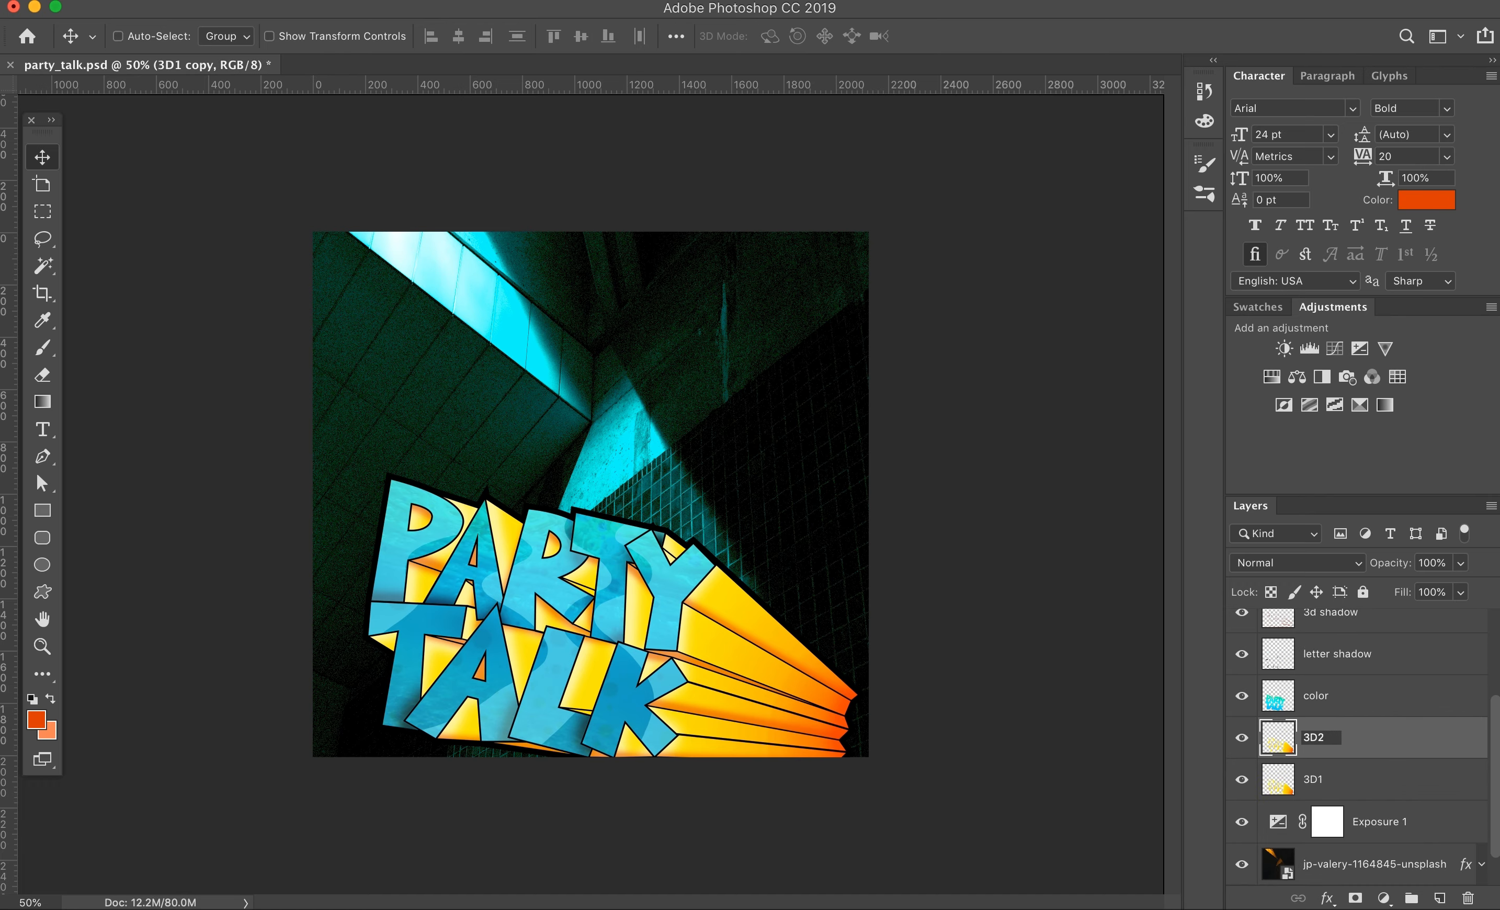
# Step: Hide and lock the original 3D1 layer
pyautogui.click(1413, 783)
pyautogui.click(1242, 780)
pyautogui.click(1363, 592)
pyautogui.click(1242, 780)
# Step: Load the 3D2 layer as a selection and subtract zigzag bands across the extrusion with the Polygonal Lasso
pyautogui.click(1350, 739)
pyautogui.keyDown('super'); pyautogui.click(1279, 738); pyautogui.keyUp('super')
pyautogui.click(42, 239)
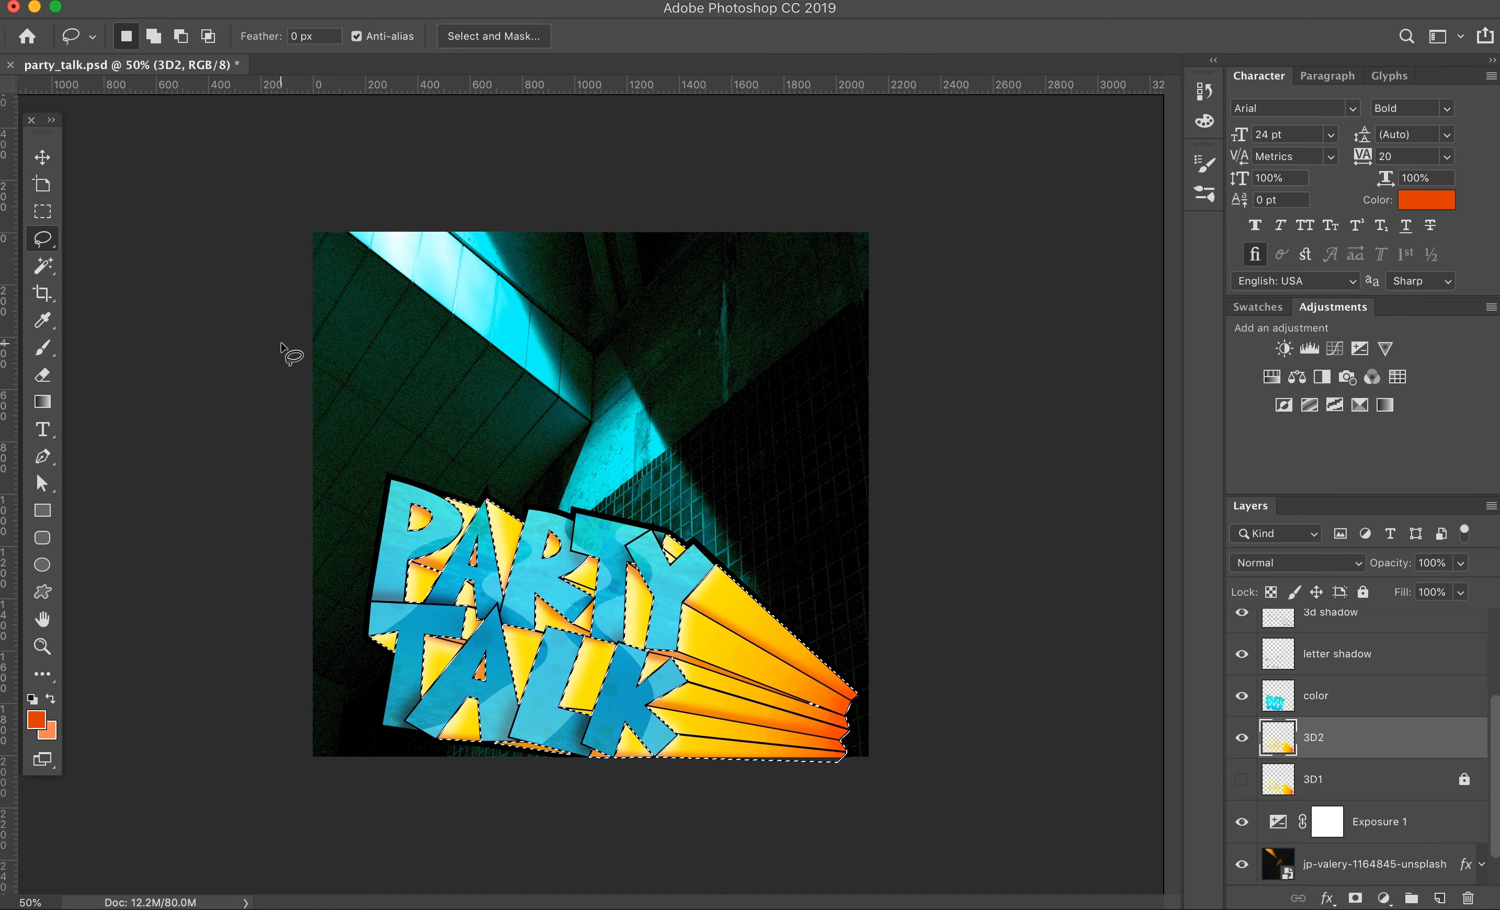
pyautogui.hotkey('shift', 'l')
pyautogui.press('super+0')
pyautogui.press('super+minus')
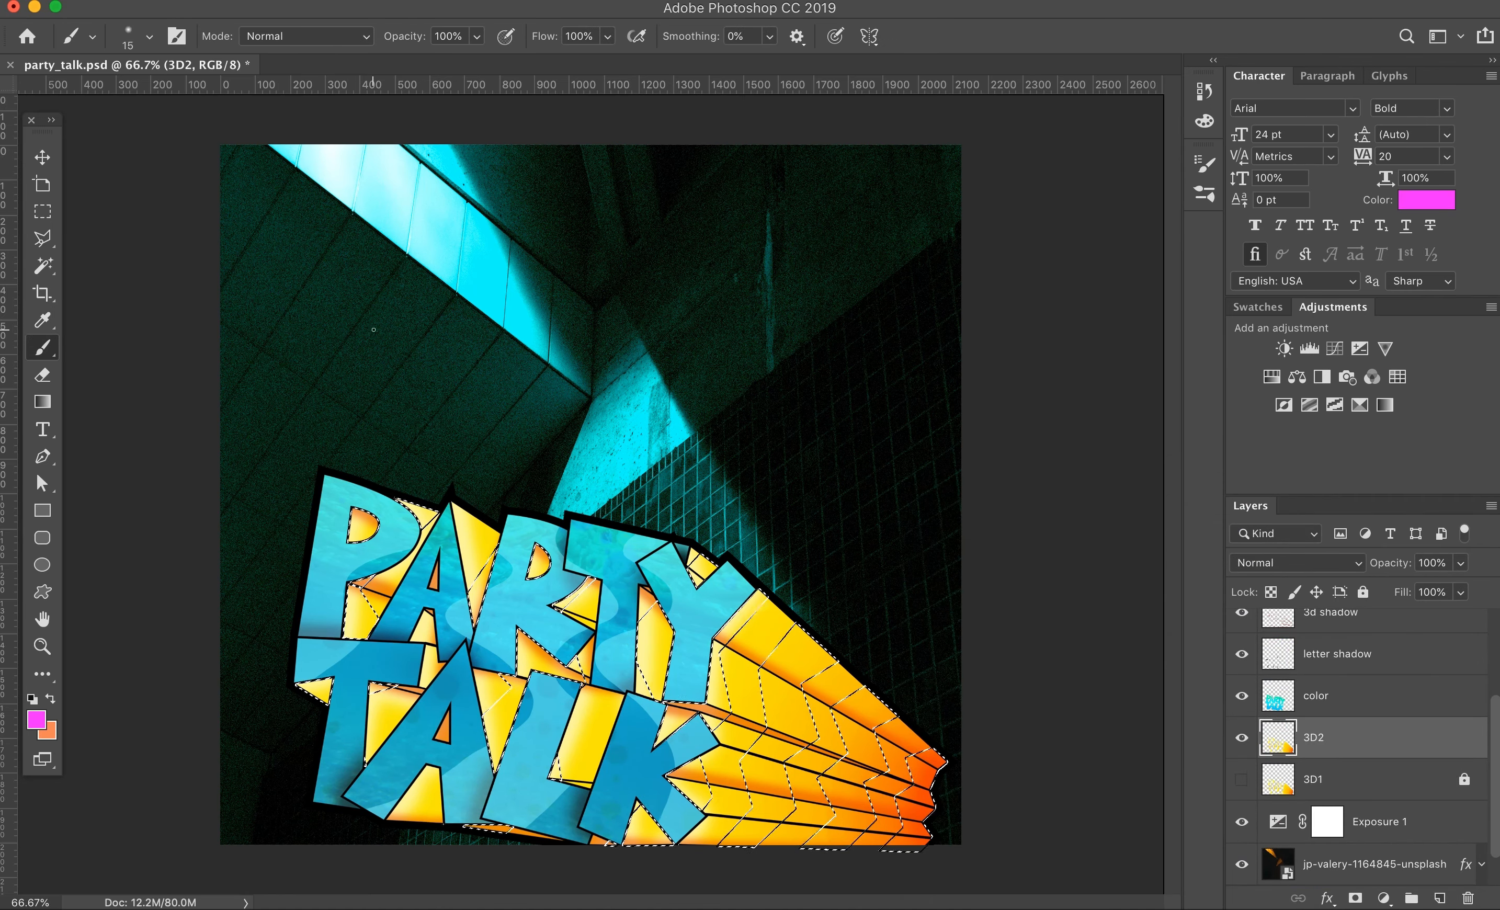
# Step: Enlarge the brush to 300 and paint the selected bands of the 3D2 layer bright magenta
pyautogui.press(']')
pyautogui.press(']')
pyautogui.press(']')
pyautogui.press(']')
pyautogui.press(']')
pyautogui.press(']')
pyautogui.press(']')
pyautogui.press(']')
pyautogui.press(']')
pyautogui.press(']')
pyautogui.press(']')
pyautogui.press(']')
pyautogui.press(']')
pyautogui.press(']')
pyautogui.press(']')
pyautogui.press(']')
pyautogui.press(']')
pyautogui.press(']')
pyautogui.moveTo(368, 525)
pyautogui.mouseDown()
pyautogui.moveTo(292, 704)
pyautogui.moveTo(576, 551)
pyautogui.mouseUp()
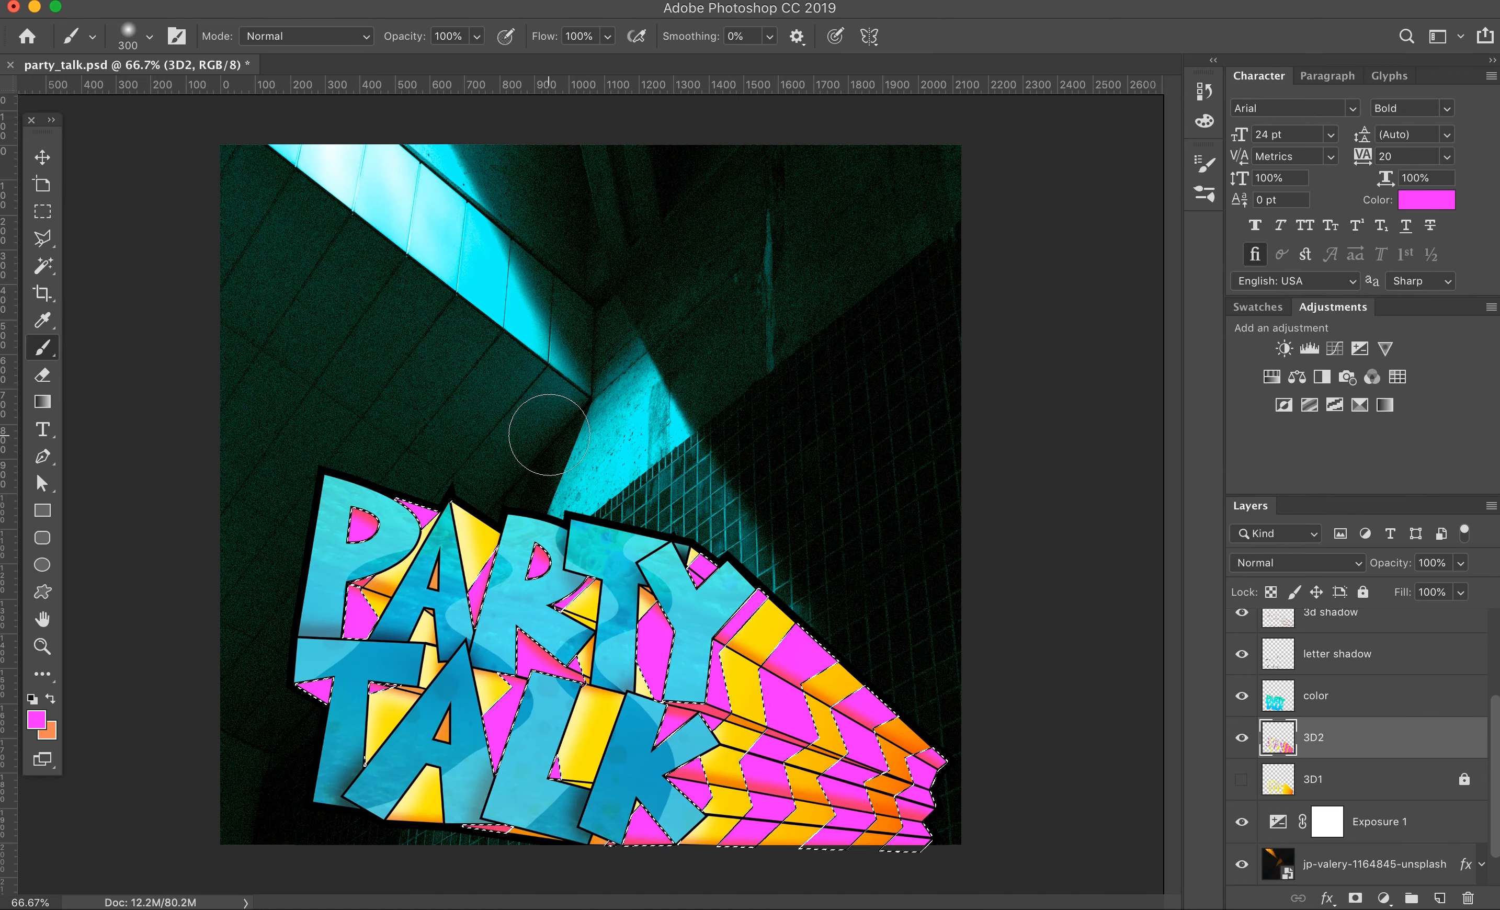
# Step: With the remaining yellow bands selected, create a new layer and paint them hot pink (ff007e)
pyautogui.press('l')
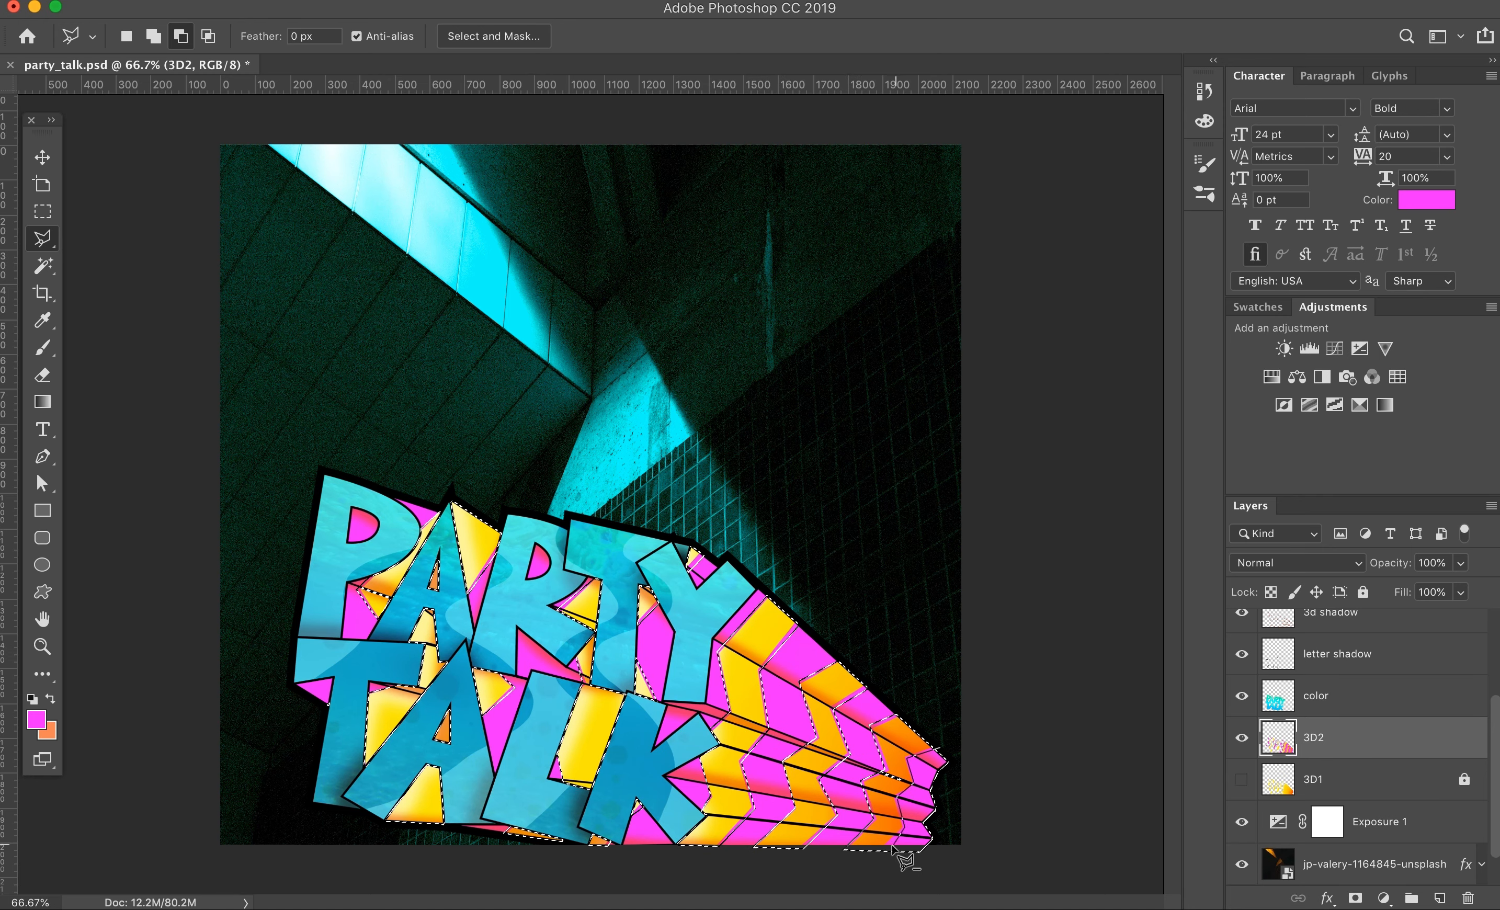
pyautogui.click(1440, 899)
pyautogui.click(37, 721)
pyautogui.moveTo(1199, 577); pyautogui.dragTo(1199, 555)
pyautogui.click(1174, 535)
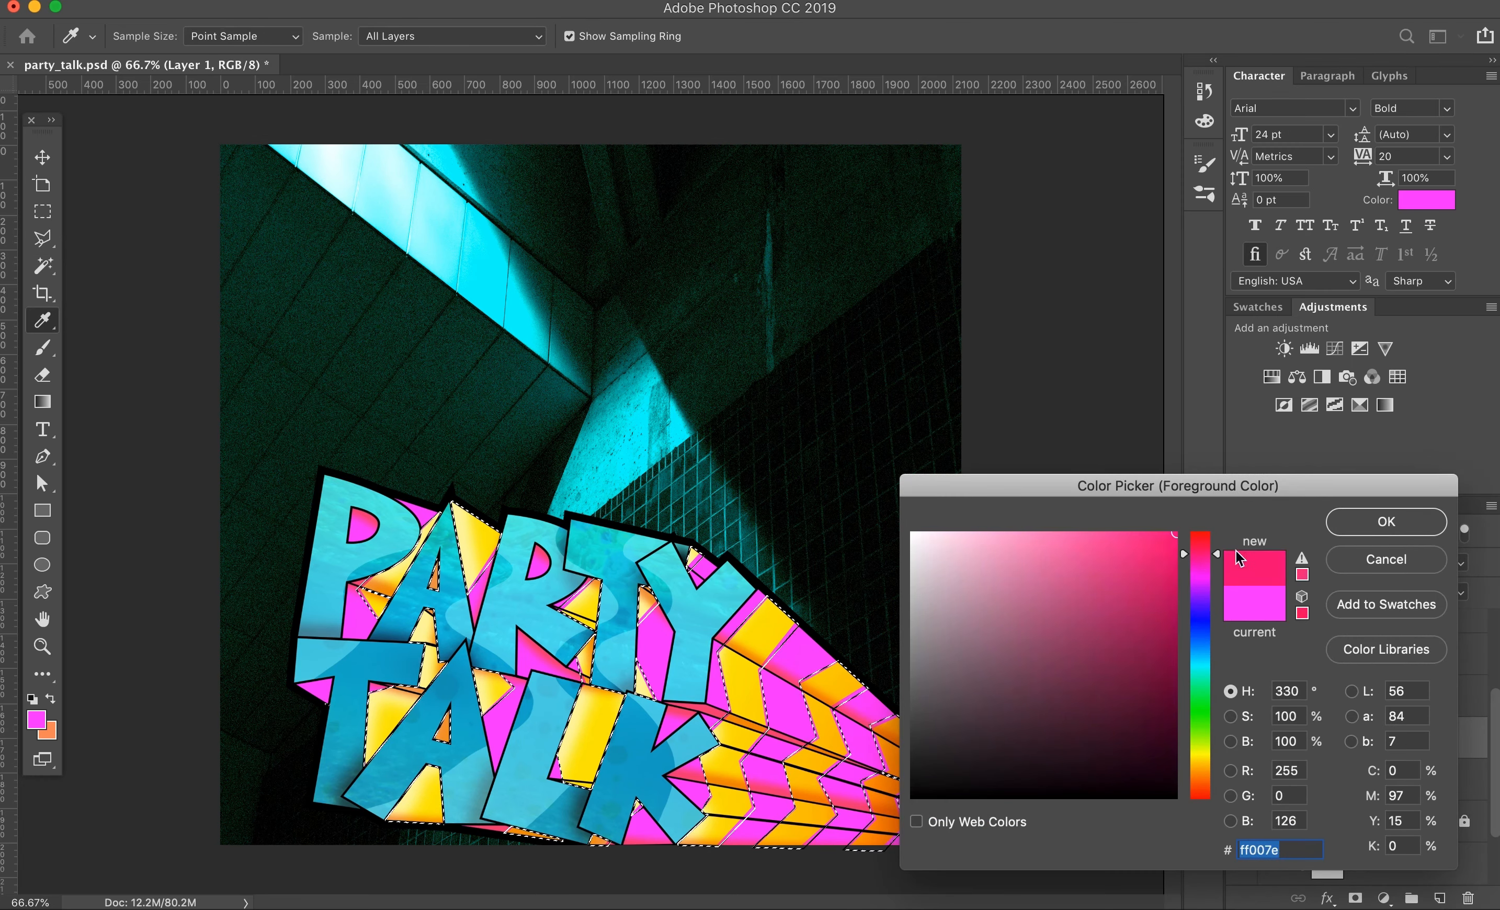
pyautogui.click(1386, 522)
pyautogui.press('b')
pyautogui.moveTo(865, 724); pyautogui.dragTo(701, 691)
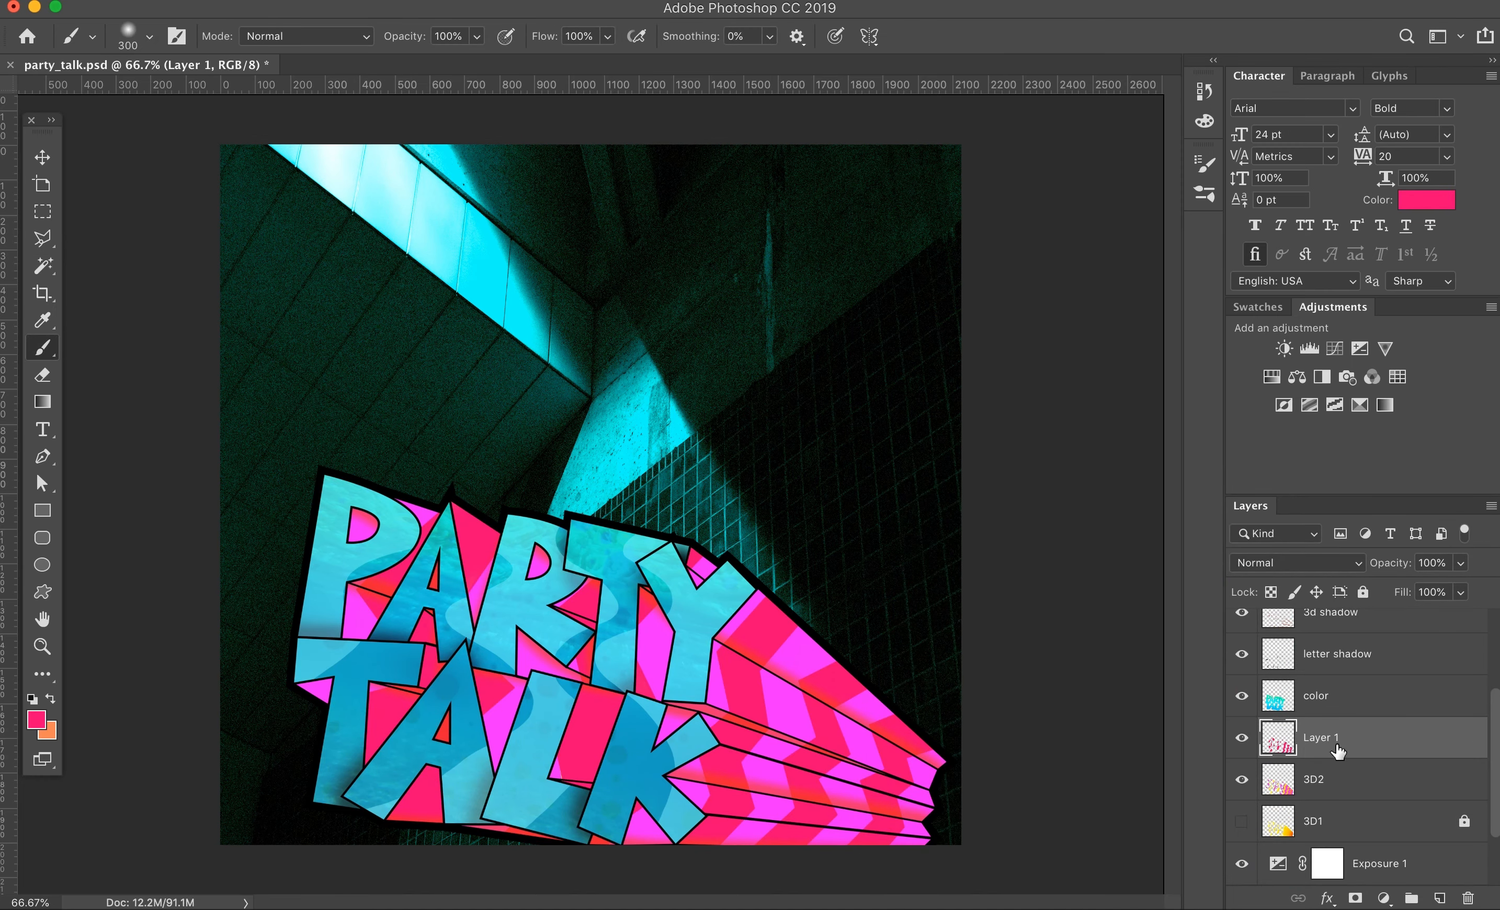
# Step: Duplicate Layer 1, load its bands as a selection and paint over them in bright magenta
pyautogui.press('super+j')
pyautogui.keyDown('super'); pyautogui.click(1278, 739); pyautogui.keyUp('super')
pyautogui.click(1259, 307)
pyautogui.click(37, 720)
pyautogui.click(789, 681)
pyautogui.click(1358, 522)
pyautogui.moveTo(889, 767); pyautogui.dragTo(701, 706)
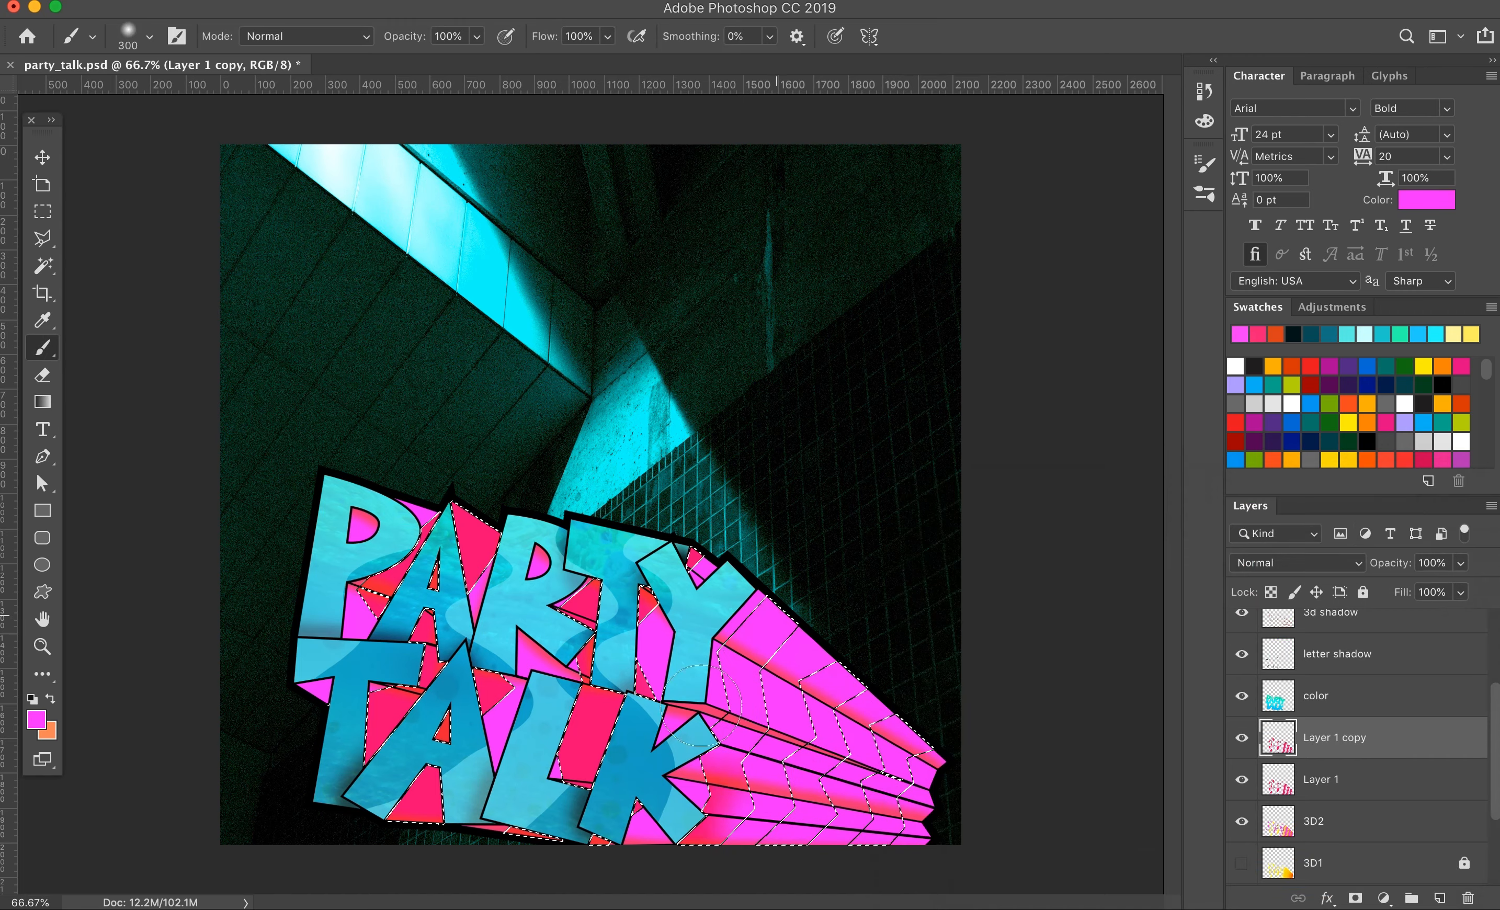
# Step: Copy the selected bands of 3D2 onto a new layer and move it above Layer 1 copy
pyautogui.click(1344, 826)
pyautogui.press('super+j')
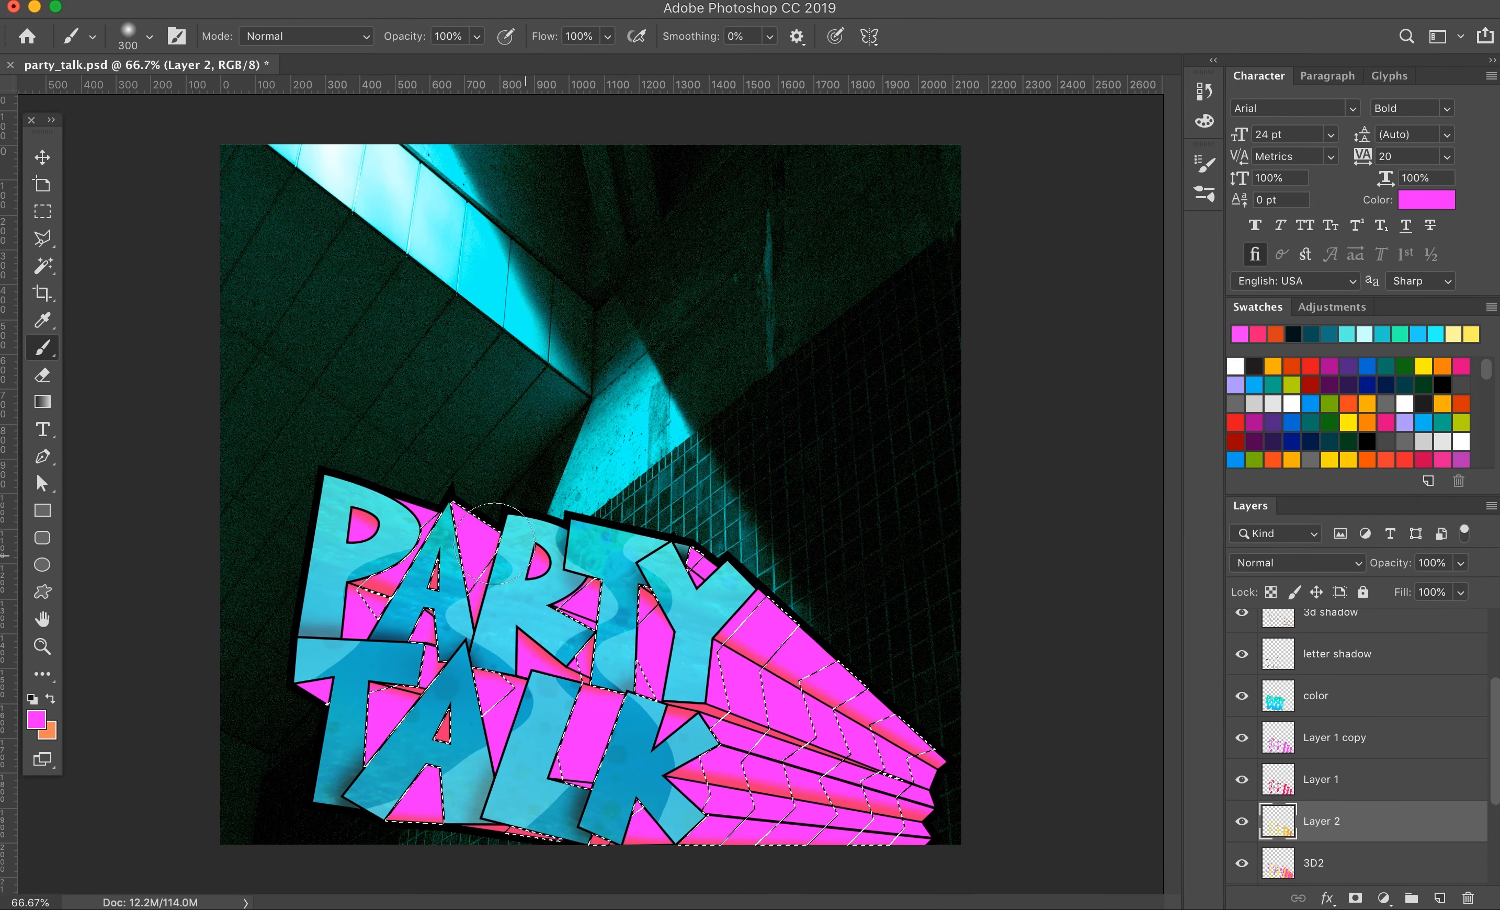
pyautogui.press('super+bracketright')
pyautogui.press('super+bracketright')
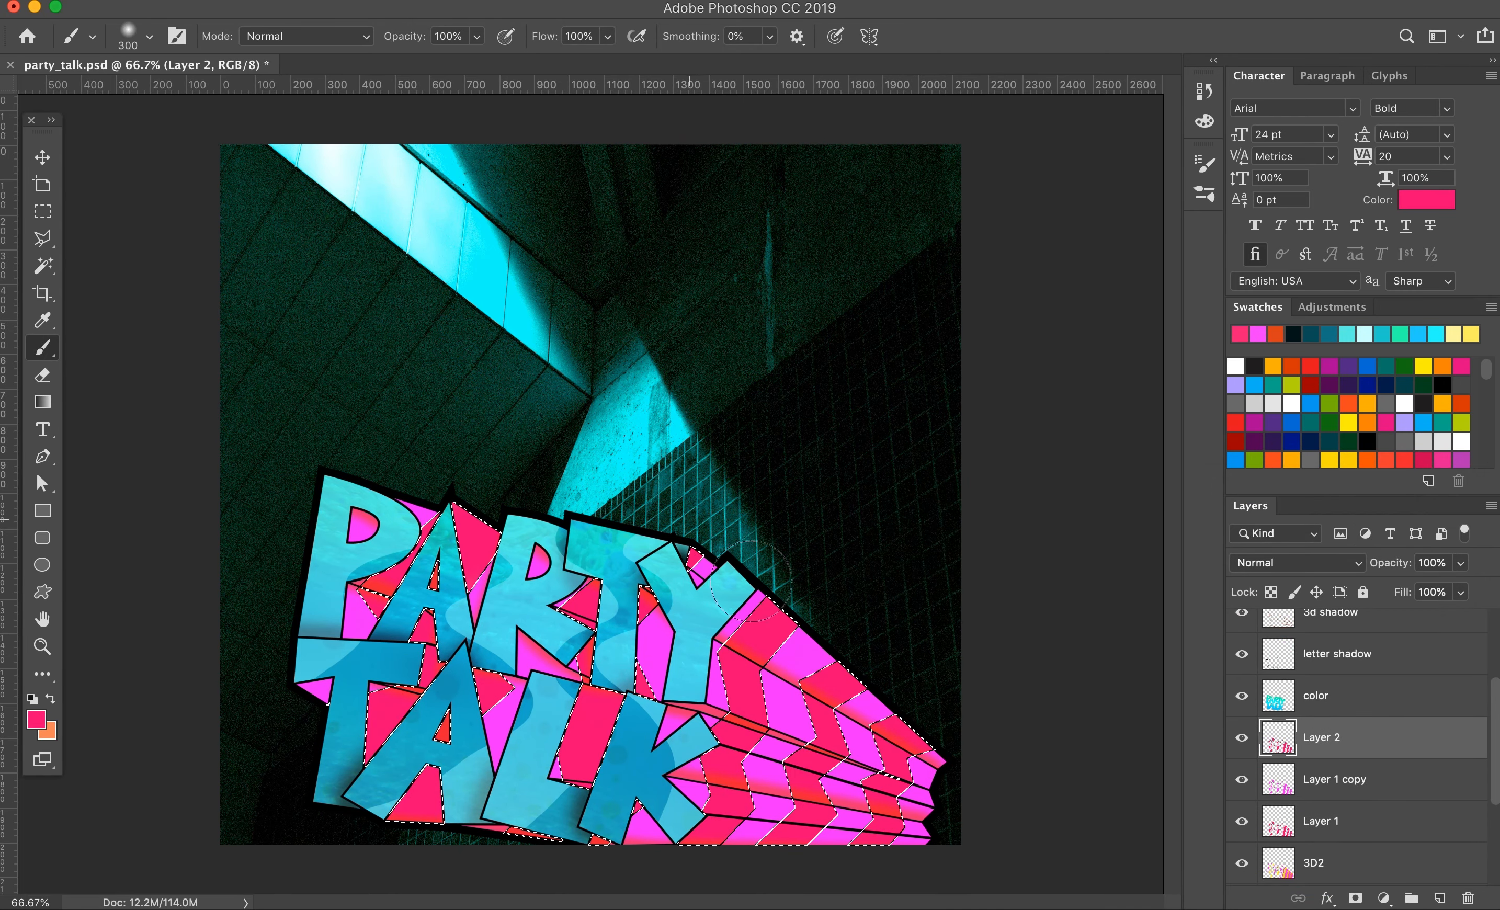
pyautogui.click(1243, 781)
pyautogui.click(1242, 740)
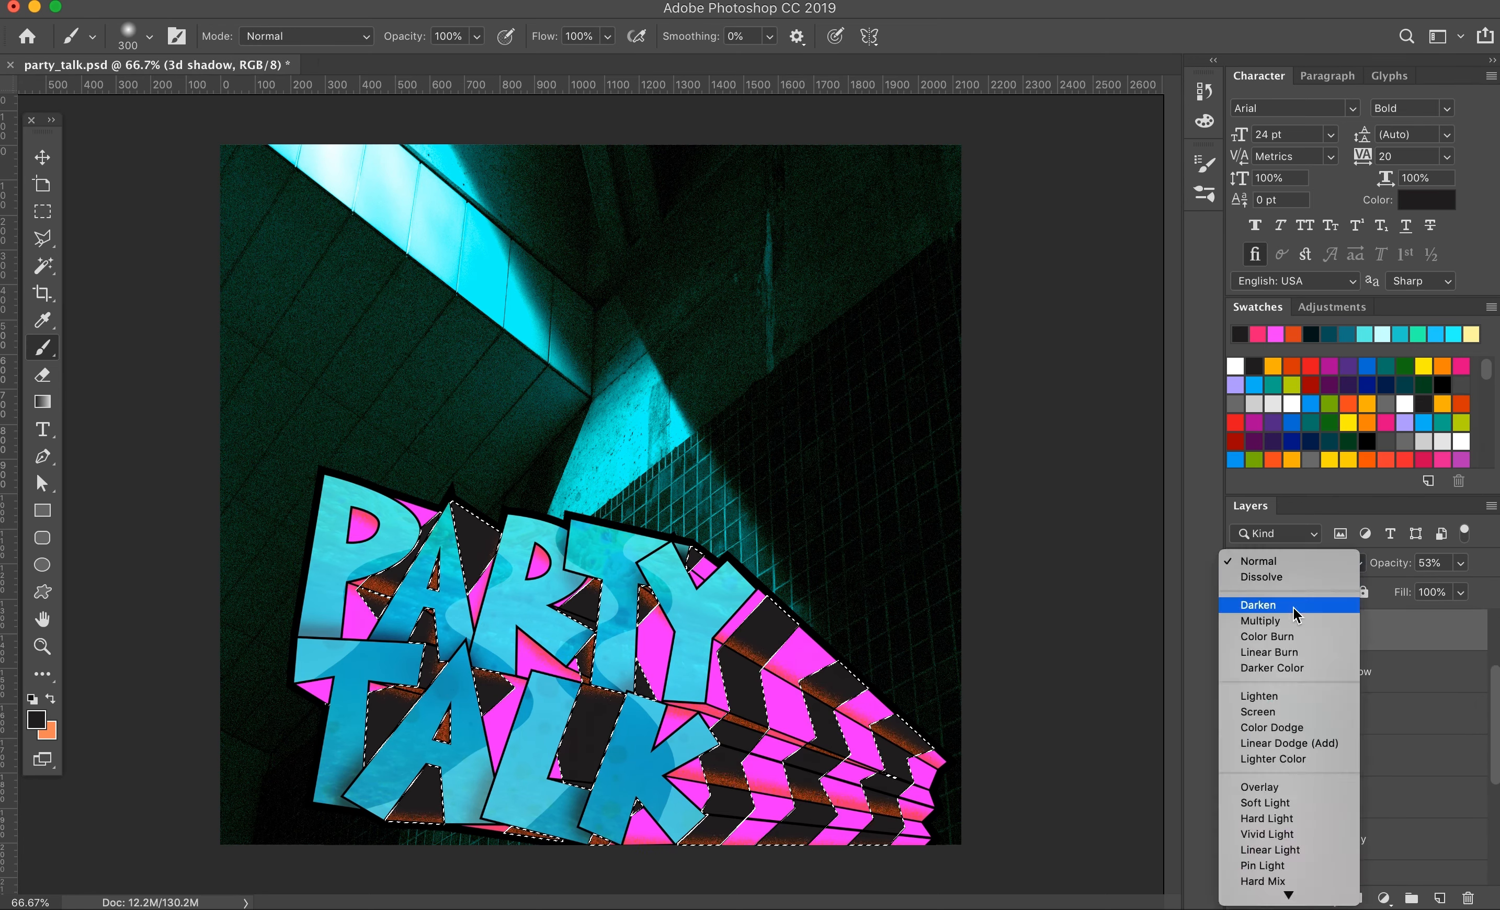
# Step: Duplicate the 3D2 layer, place the copy above Layer 1 and make the stripe layers visible
pyautogui.click(1283, 620)
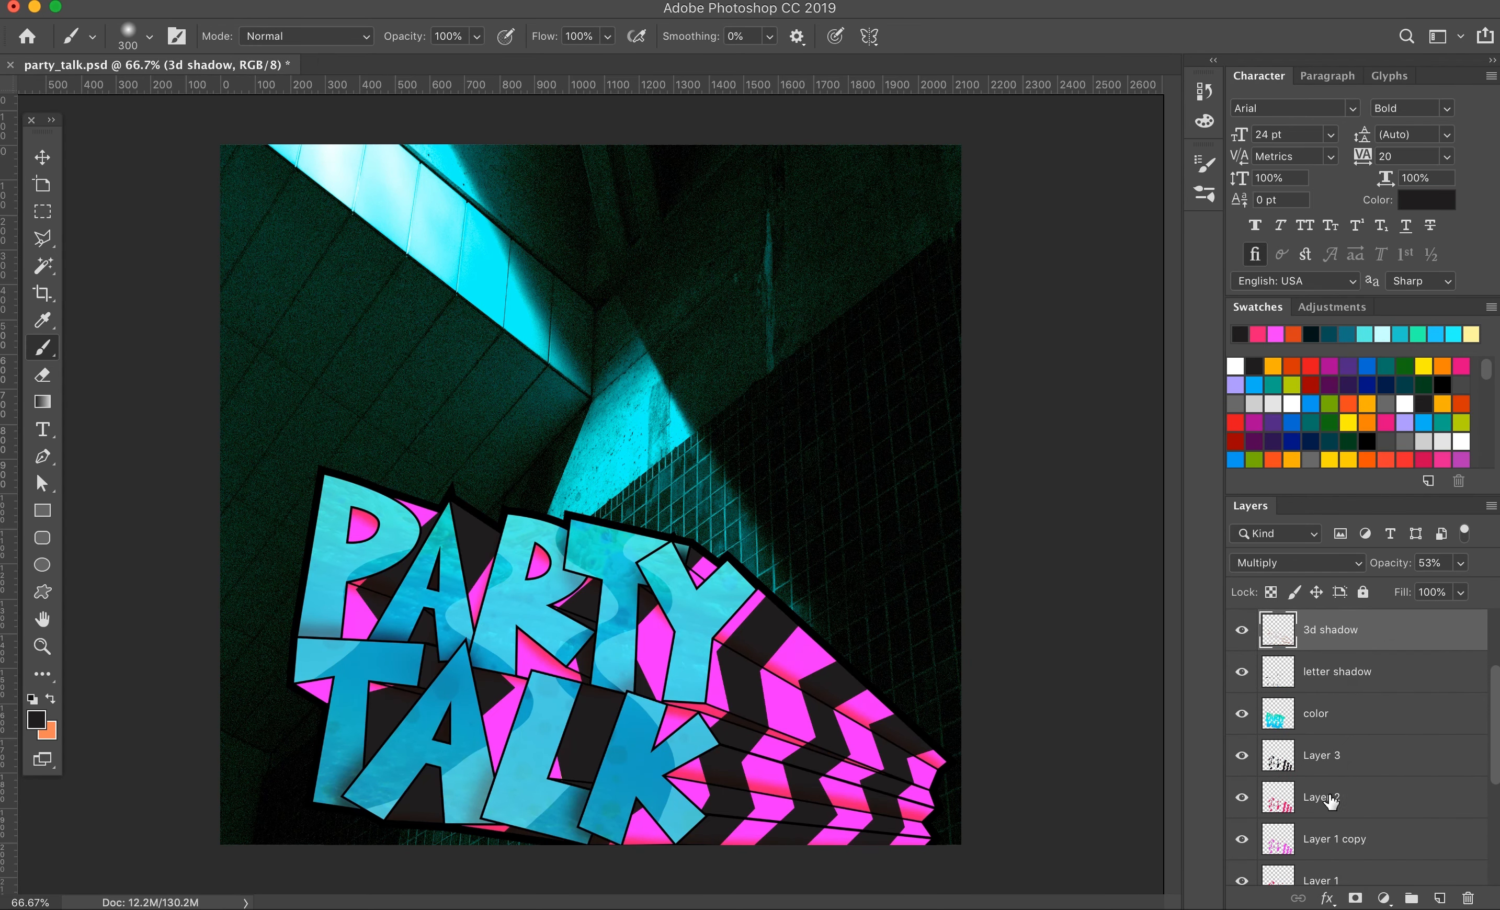
pyautogui.scroll(-2, 1269, 736)
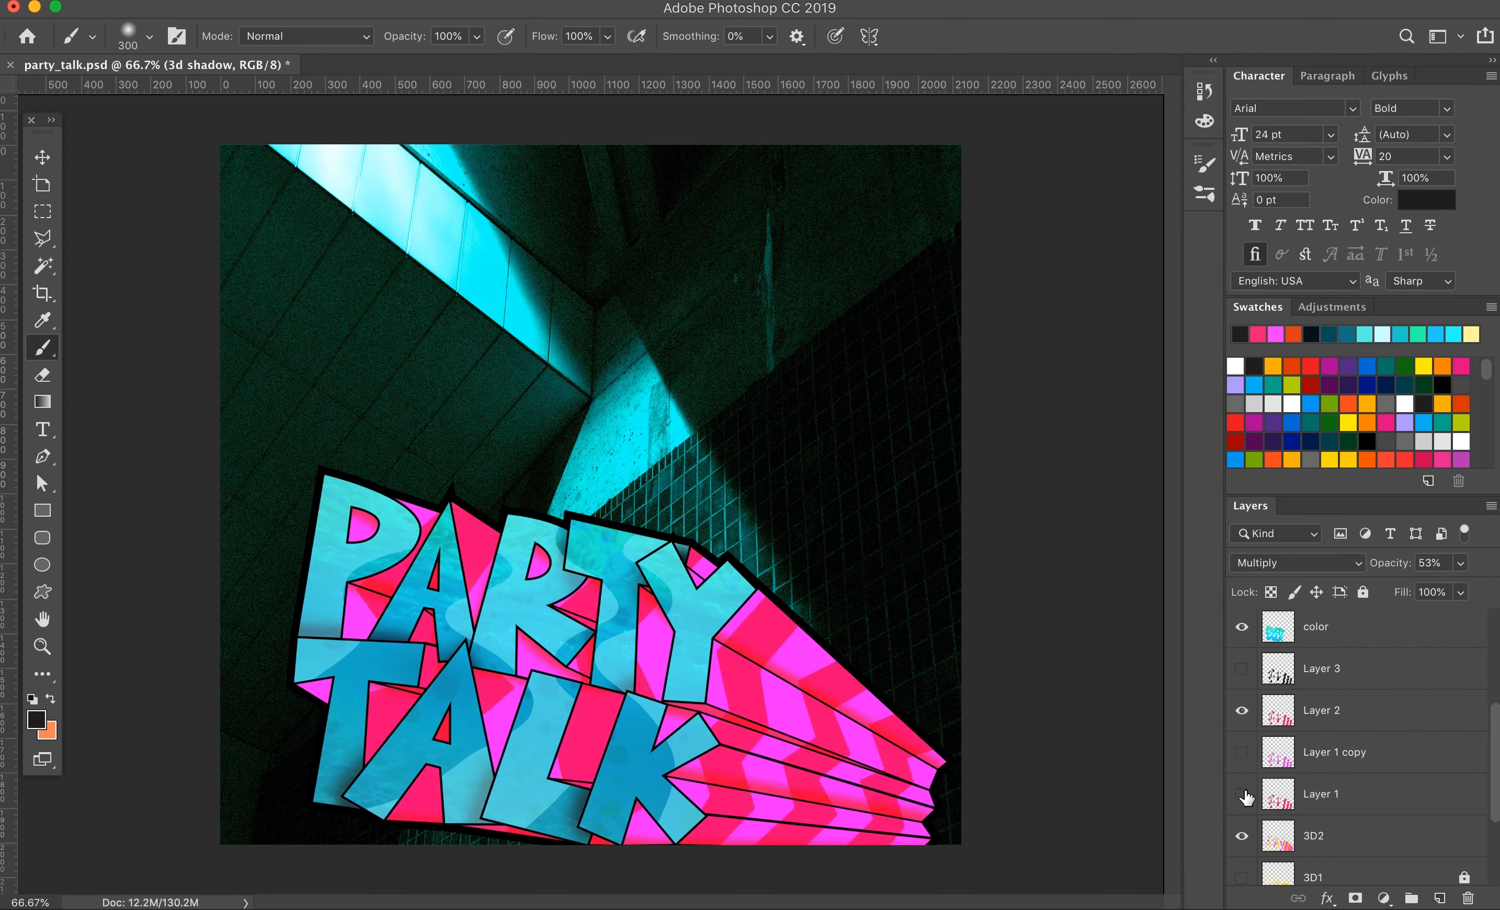
pyautogui.click(1318, 836)
pyautogui.press('super+j')
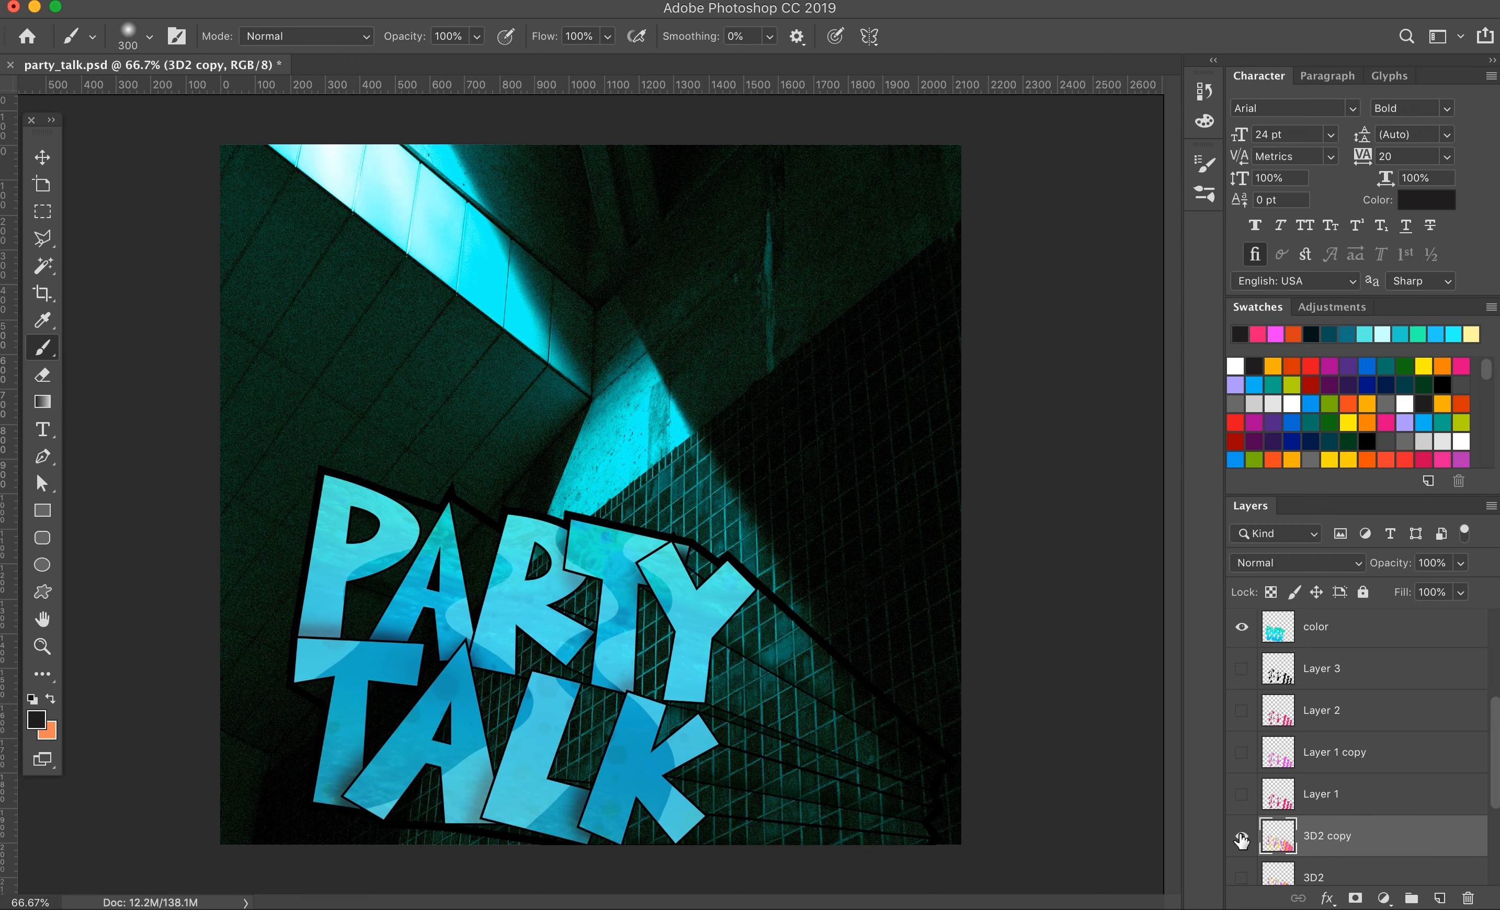
pyautogui.click(1241, 840)
pyautogui.scroll(-2, 1241, 797)
pyautogui.moveTo(1285, 750); pyautogui.dragTo(1295, 686)
pyautogui.moveTo(1242, 828); pyautogui.dragTo(1241, 619)
# Step: Hide the stripe layers from Layer 3 down to Layer 1 and select the 3D2 layer
pyautogui.scroll(2, 1264, 687)
pyautogui.scroll(2, 1267, 697)
pyautogui.click(1241, 693)
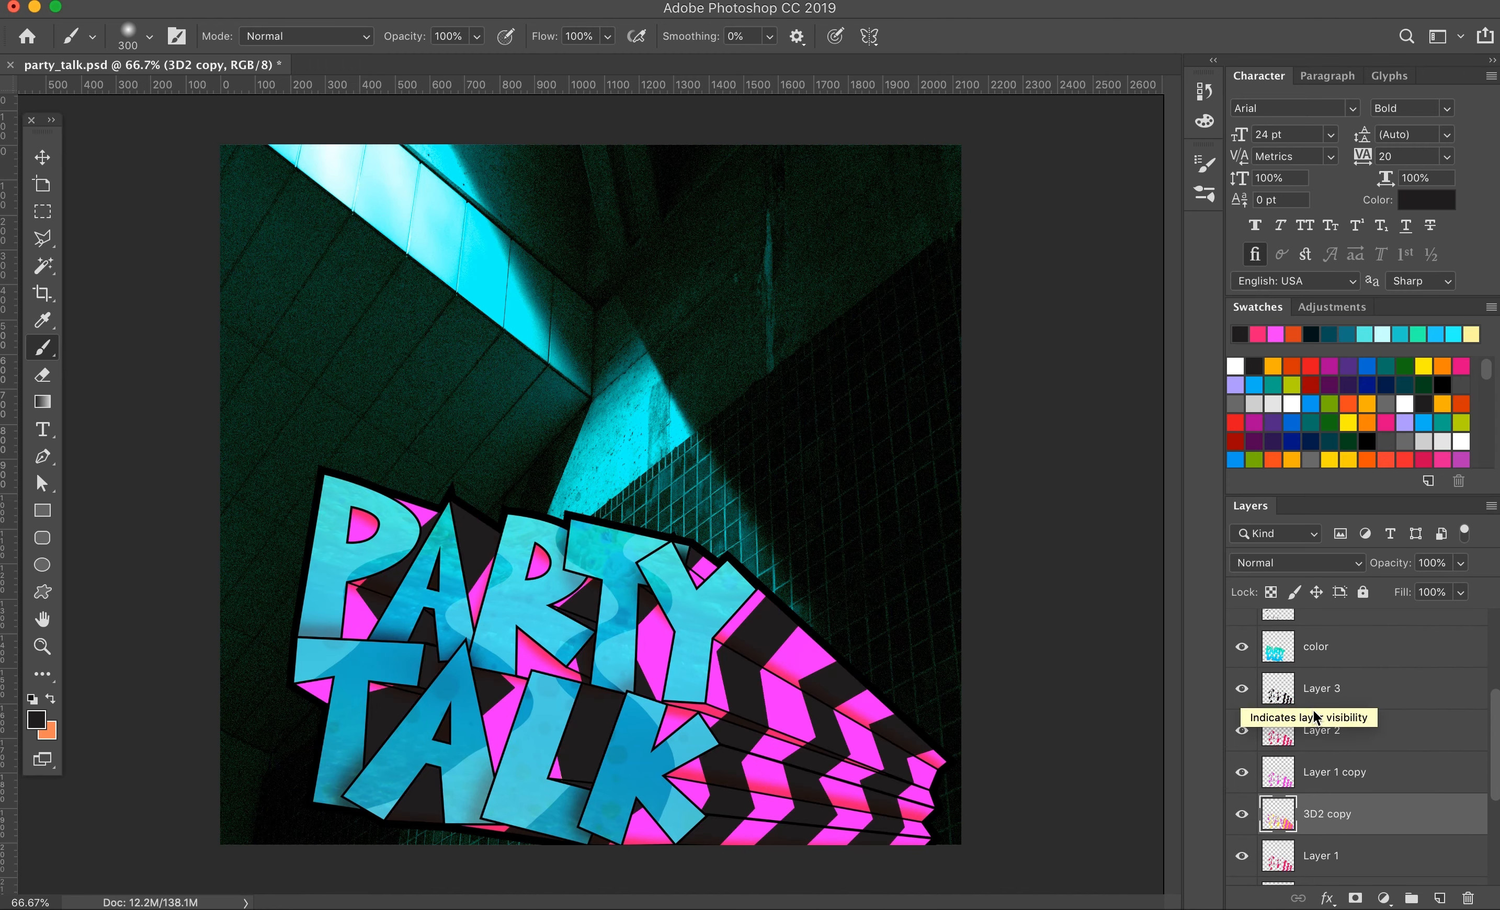
pyautogui.click(1241, 806)
pyautogui.scroll(-3, 1251, 765)
pyautogui.moveTo(1241, 688); pyautogui.dragTo(1243, 736)
pyautogui.click(1242, 732)
pyautogui.click(1282, 731)
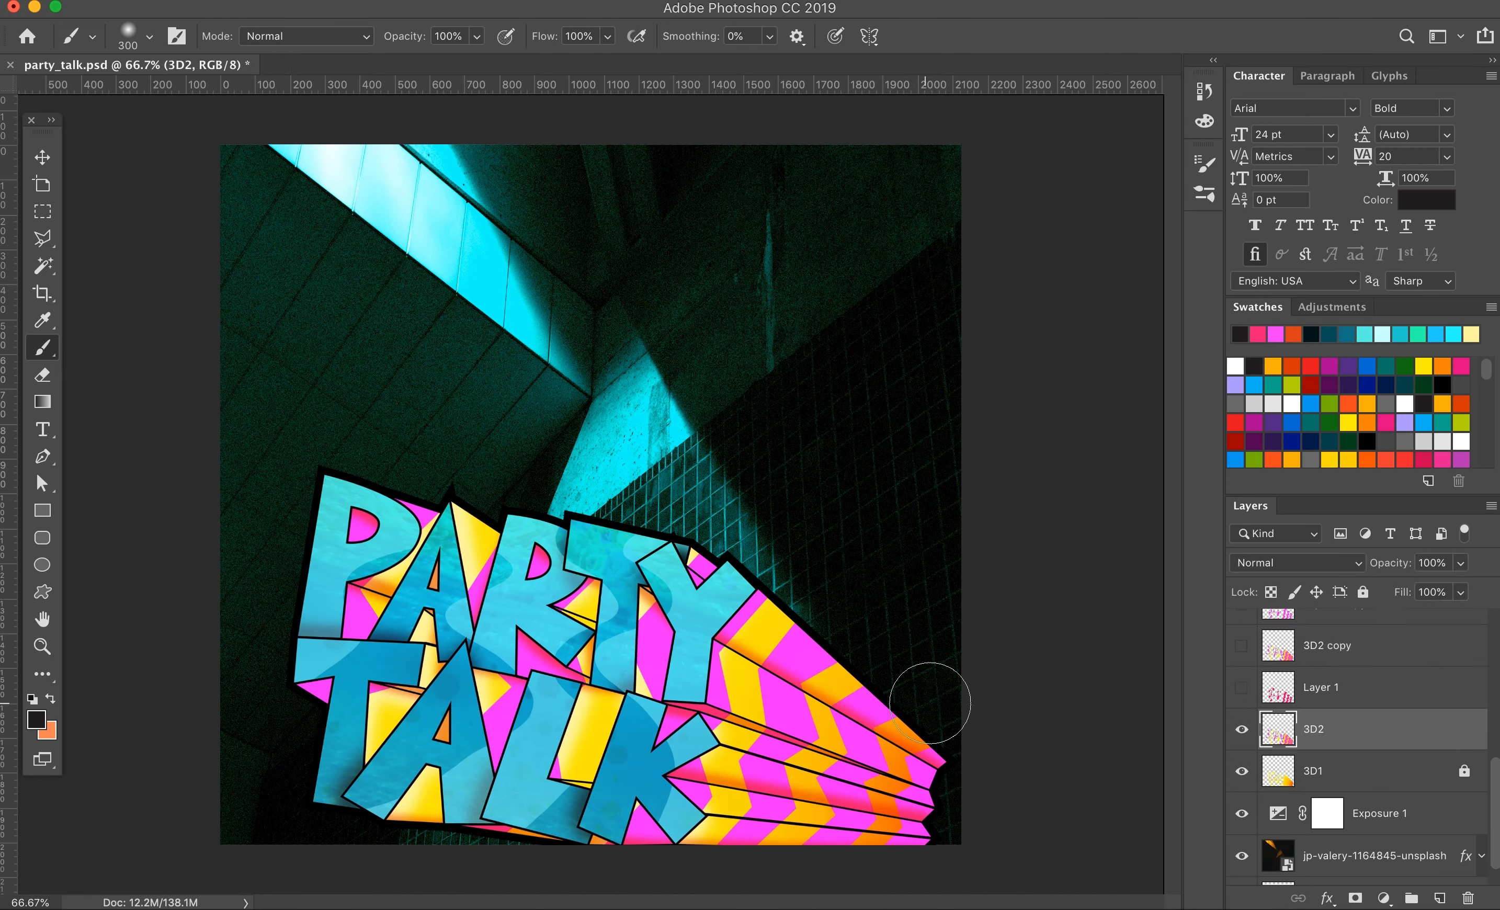
# Step: Select the yellow and orange bands of 3D2 with the Magic Wand and paint them white on a new layer
pyautogui.press('w')
pyautogui.click(586, 733)
pyautogui.keyDown('shift'); pyautogui.click(426, 636); pyautogui.keyUp('shift')
pyautogui.keyDown('shift'); pyautogui.click(903, 741); pyautogui.keyUp('shift')
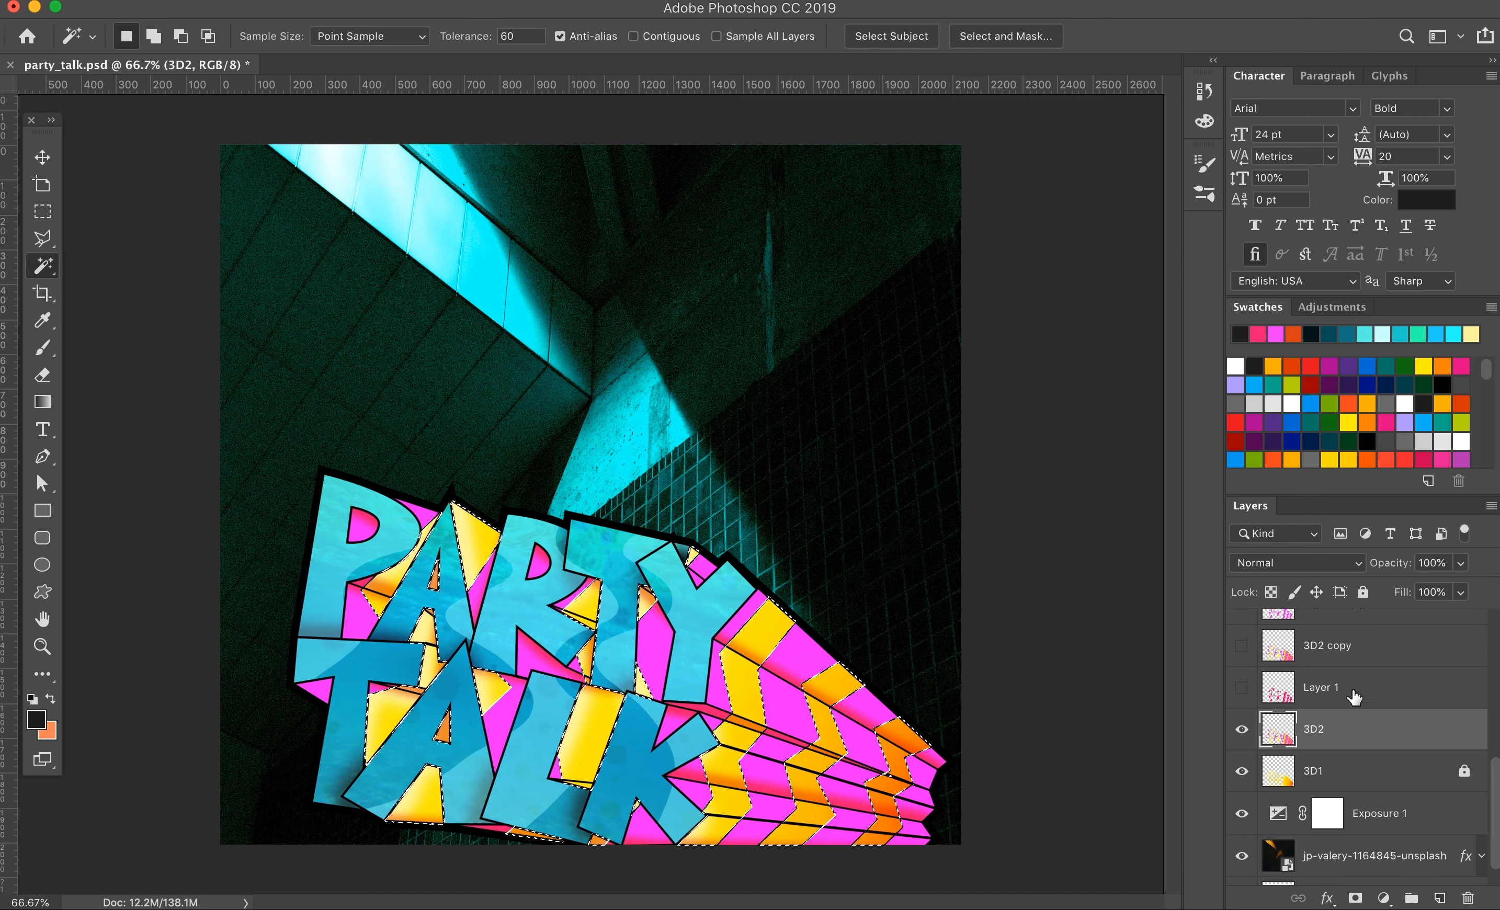
pyautogui.click(1440, 899)
pyautogui.press('b')
pyautogui.click(36, 720)
pyautogui.press('Return')
pyautogui.moveTo(761, 619)
pyautogui.mouseDown()
pyautogui.moveTo(846, 821)
pyautogui.moveTo(398, 589)
pyautogui.moveTo(268, 562)
pyautogui.mouseUp()
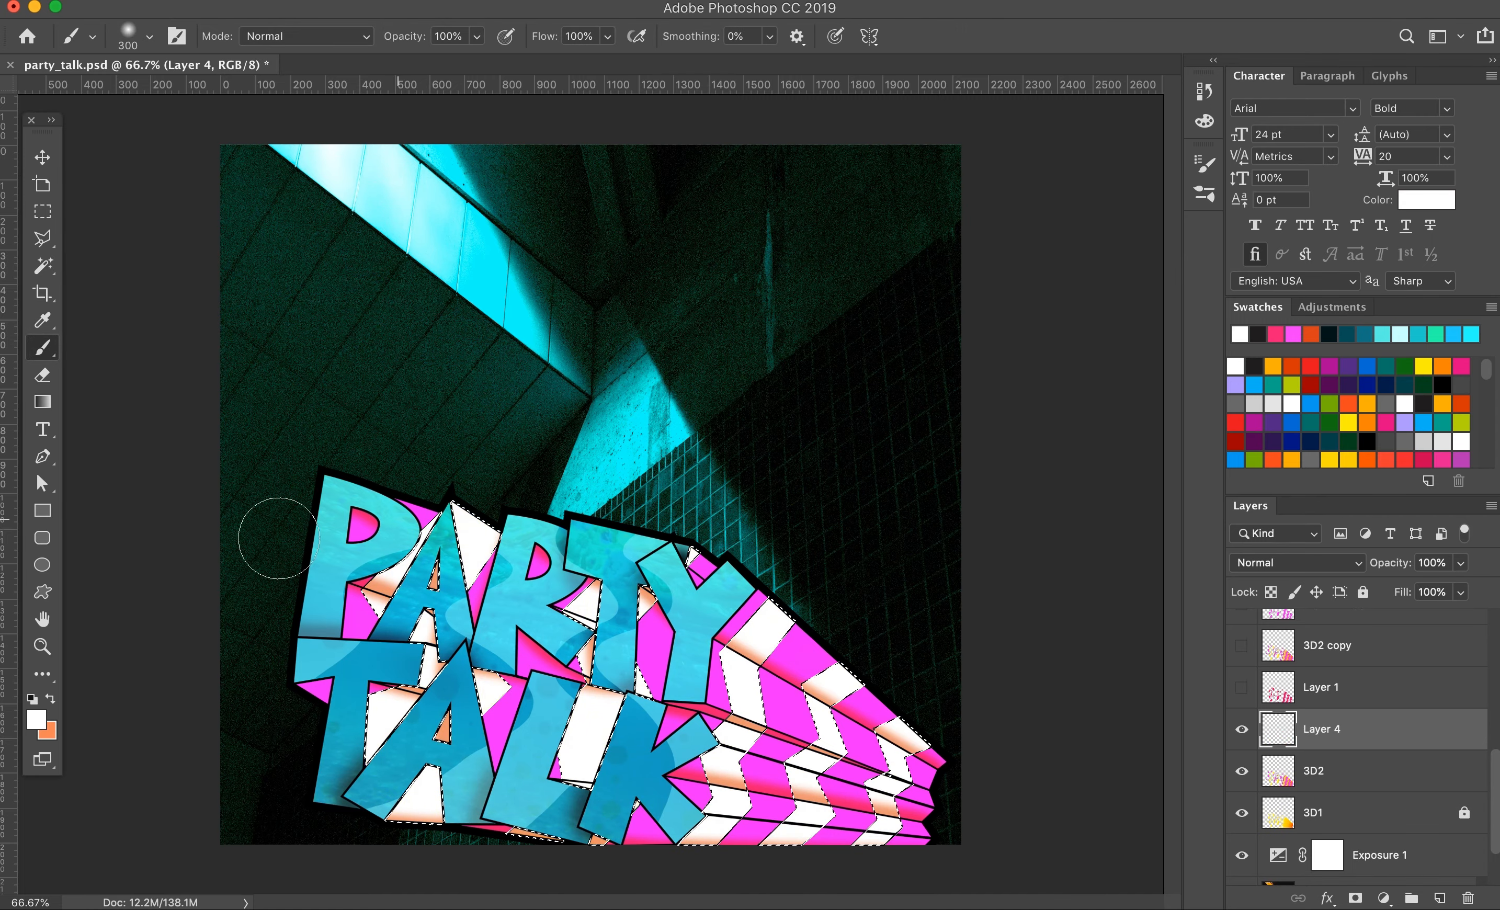
# Step: Add a black Color Overlay to the 3d shadow layer and clear the selection
pyautogui.scroll(5, 1342, 676)
pyautogui.click(1342, 668)
pyautogui.click(1326, 899)
pyautogui.click(1365, 787)
pyautogui.click(1188, 244)
pyautogui.moveTo(957, 669); pyautogui.dragTo(911, 813)
pyautogui.press('Return')
pyautogui.press('Return')
pyautogui.press('super+d')
pyautogui.click(1482, 656)
# Step: Check the letter shadow layer by toggling its visibility, and move it above the water mask layer
pyautogui.scroll(-1, 1341, 681)
pyautogui.click(1241, 682)
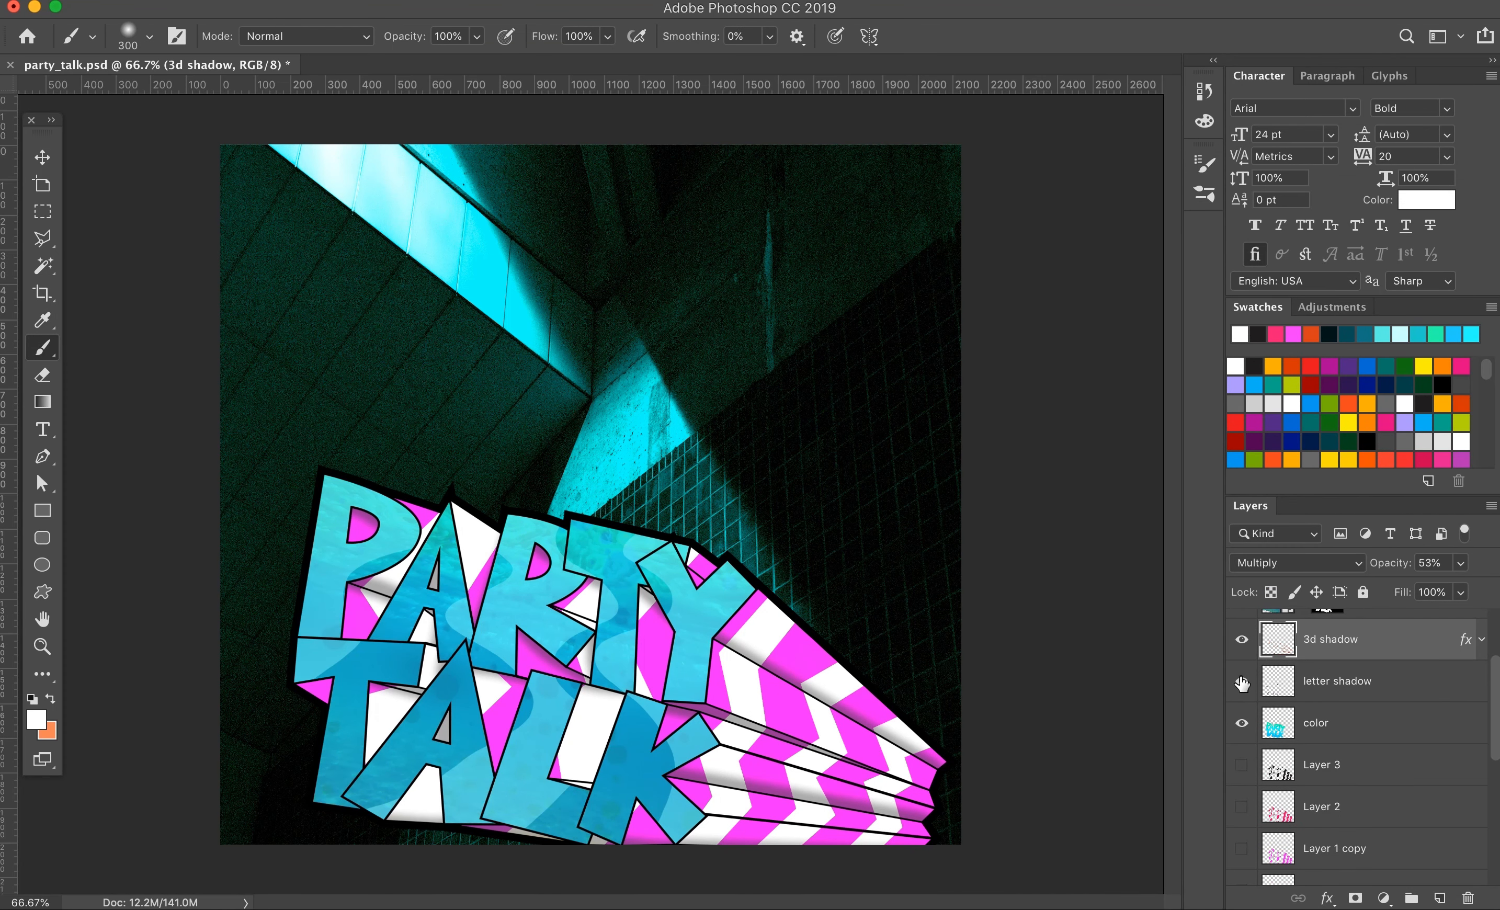
pyautogui.click(1242, 682)
pyautogui.scroll(2, 1288, 705)
pyautogui.moveTo(1319, 744); pyautogui.dragTo(1316, 645)
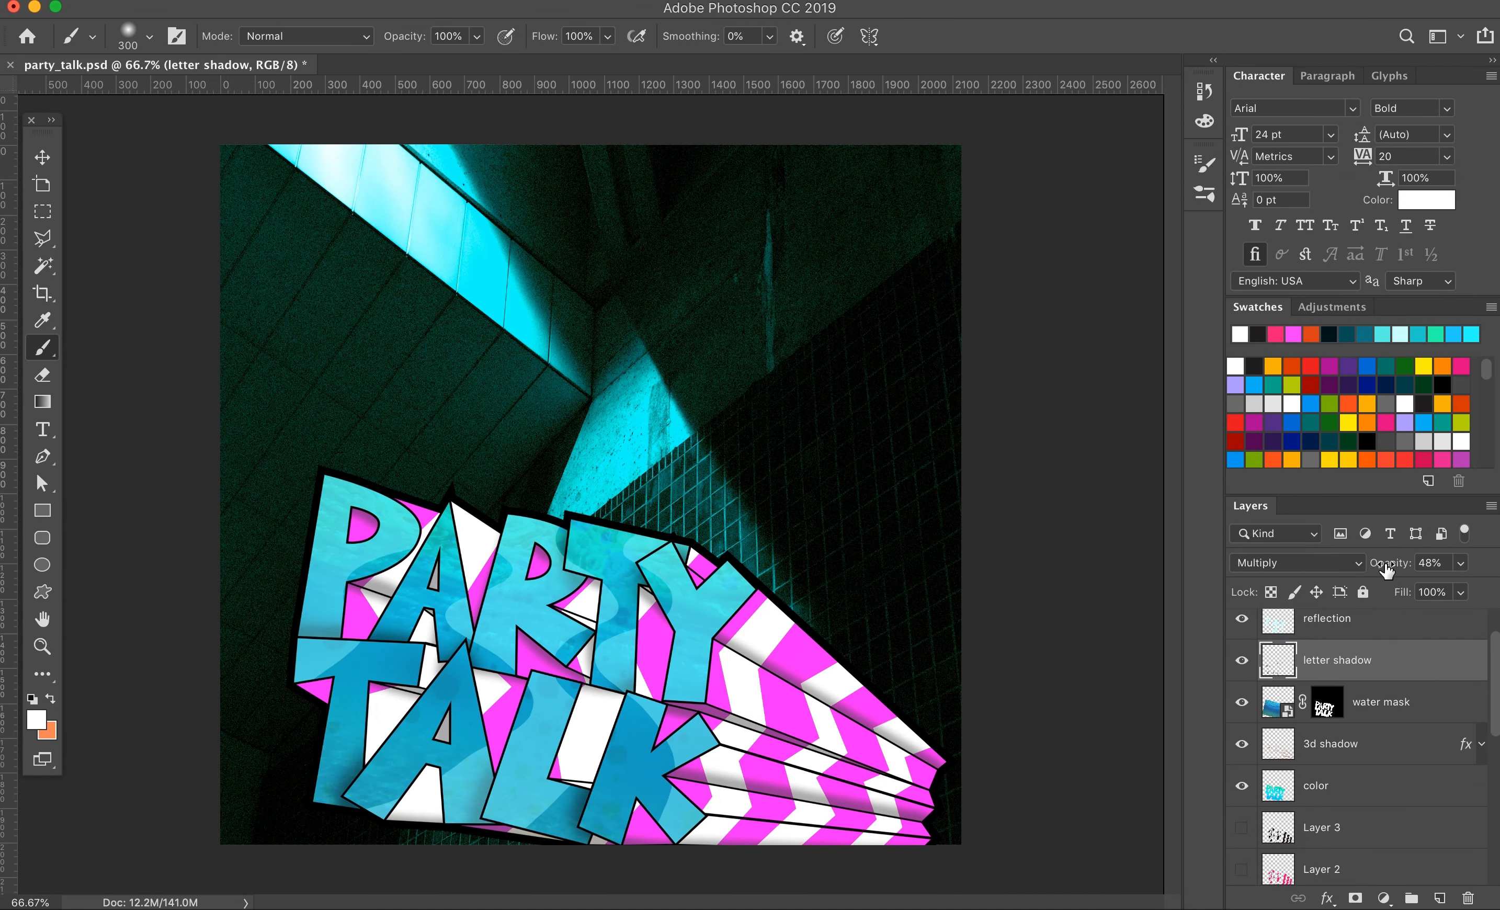
# Step: Lock the finished lettering layers, including letter shadow and color
pyautogui.click(1363, 592)
pyautogui.click(1359, 625)
pyautogui.click(1363, 591)
pyautogui.click(1366, 719)
pyautogui.click(1363, 592)
pyautogui.click(1365, 678)
pyautogui.click(1365, 688)
pyautogui.click(1363, 592)
# Step: Toggle the stripe and 3D layers to preview different color combinations on the extrusion
pyautogui.scroll(-5, 1358, 754)
pyautogui.click(1243, 707)
pyautogui.scroll(2, 1288, 736)
pyautogui.scroll(-2, 1288, 739)
pyautogui.click(1244, 779)
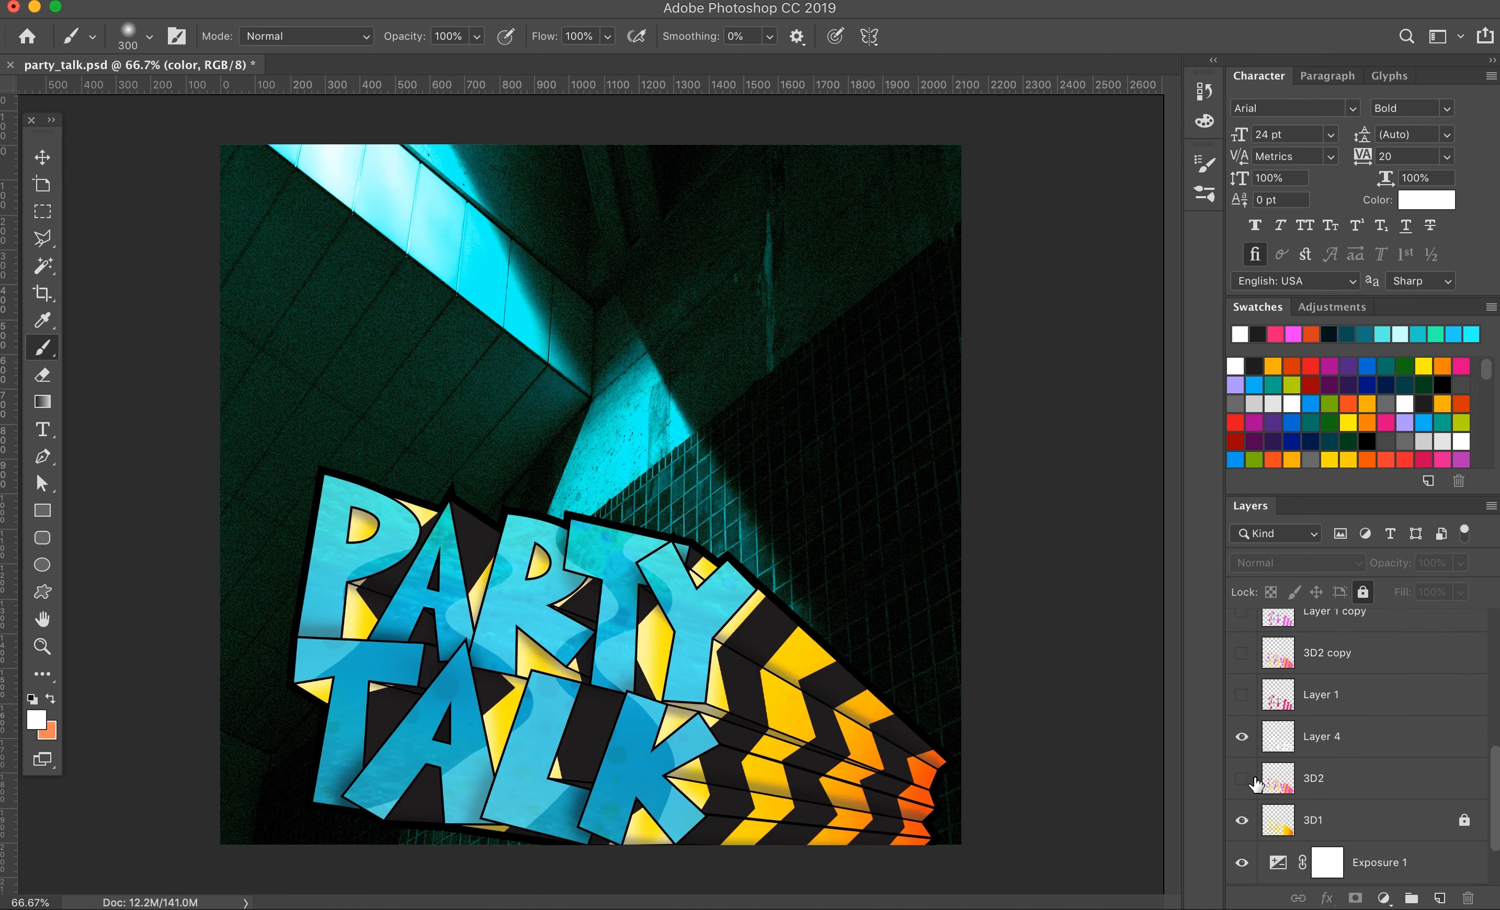
pyautogui.click(1344, 747)
pyautogui.scroll(3, 1342, 745)
pyautogui.click(1244, 657)
pyautogui.click(1243, 657)
pyautogui.click(1363, 659)
pyautogui.press('w')
pyautogui.click(808, 673)
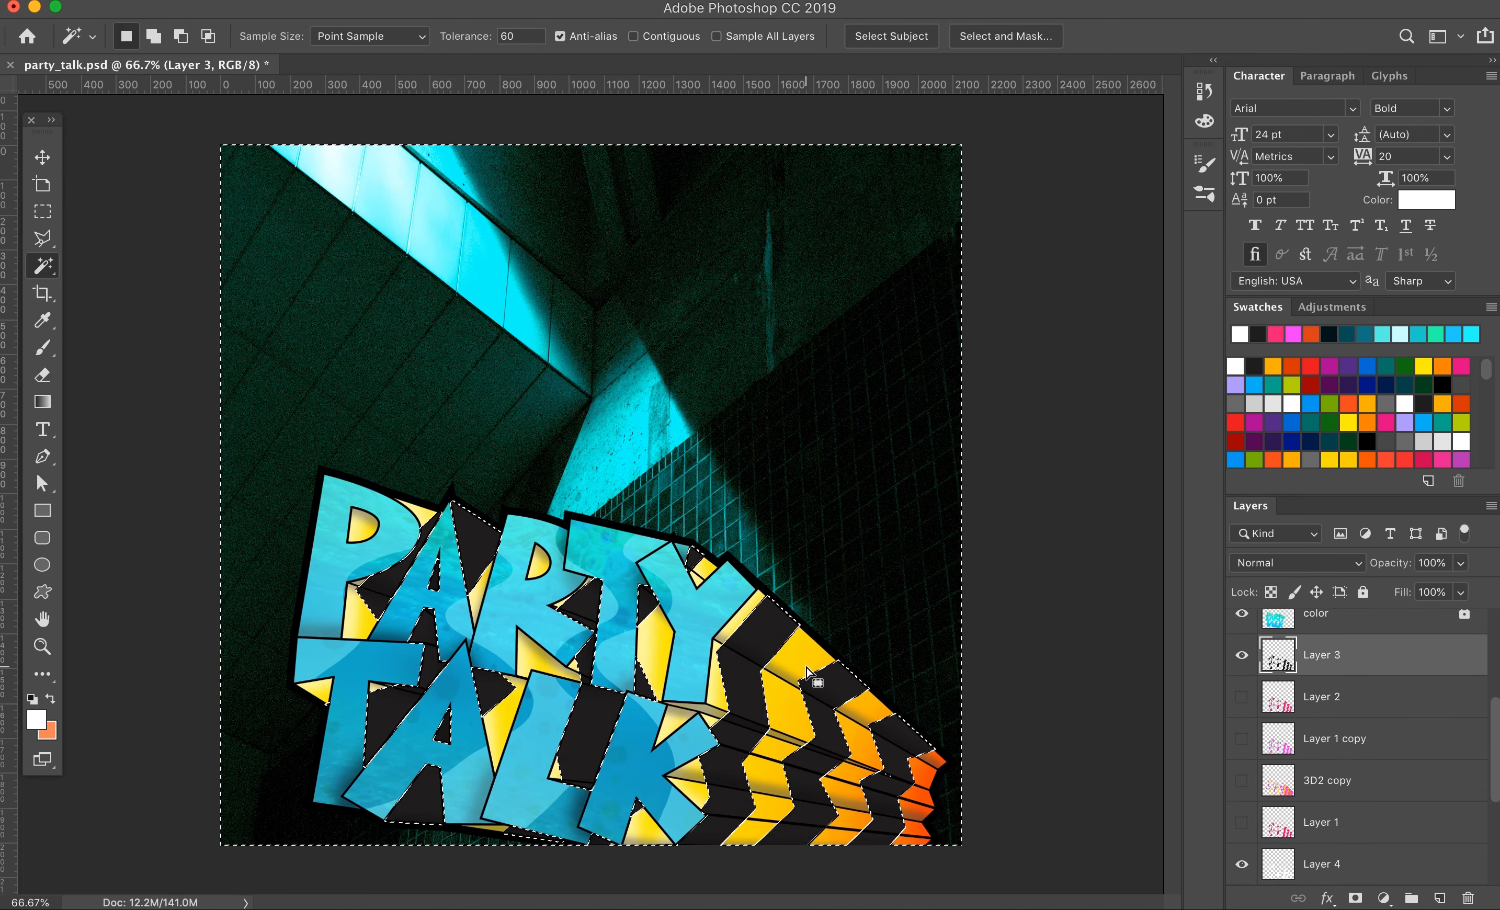
pyautogui.click(1242, 659)
pyautogui.press('super+d')
# Step: Hide Layer 3, Layer 4 and 3D1 so that 3D2 is the only stripe layer shown
pyautogui.scroll(-3, 1349, 763)
pyautogui.click(1242, 828)
pyautogui.scroll(2, 1264, 705)
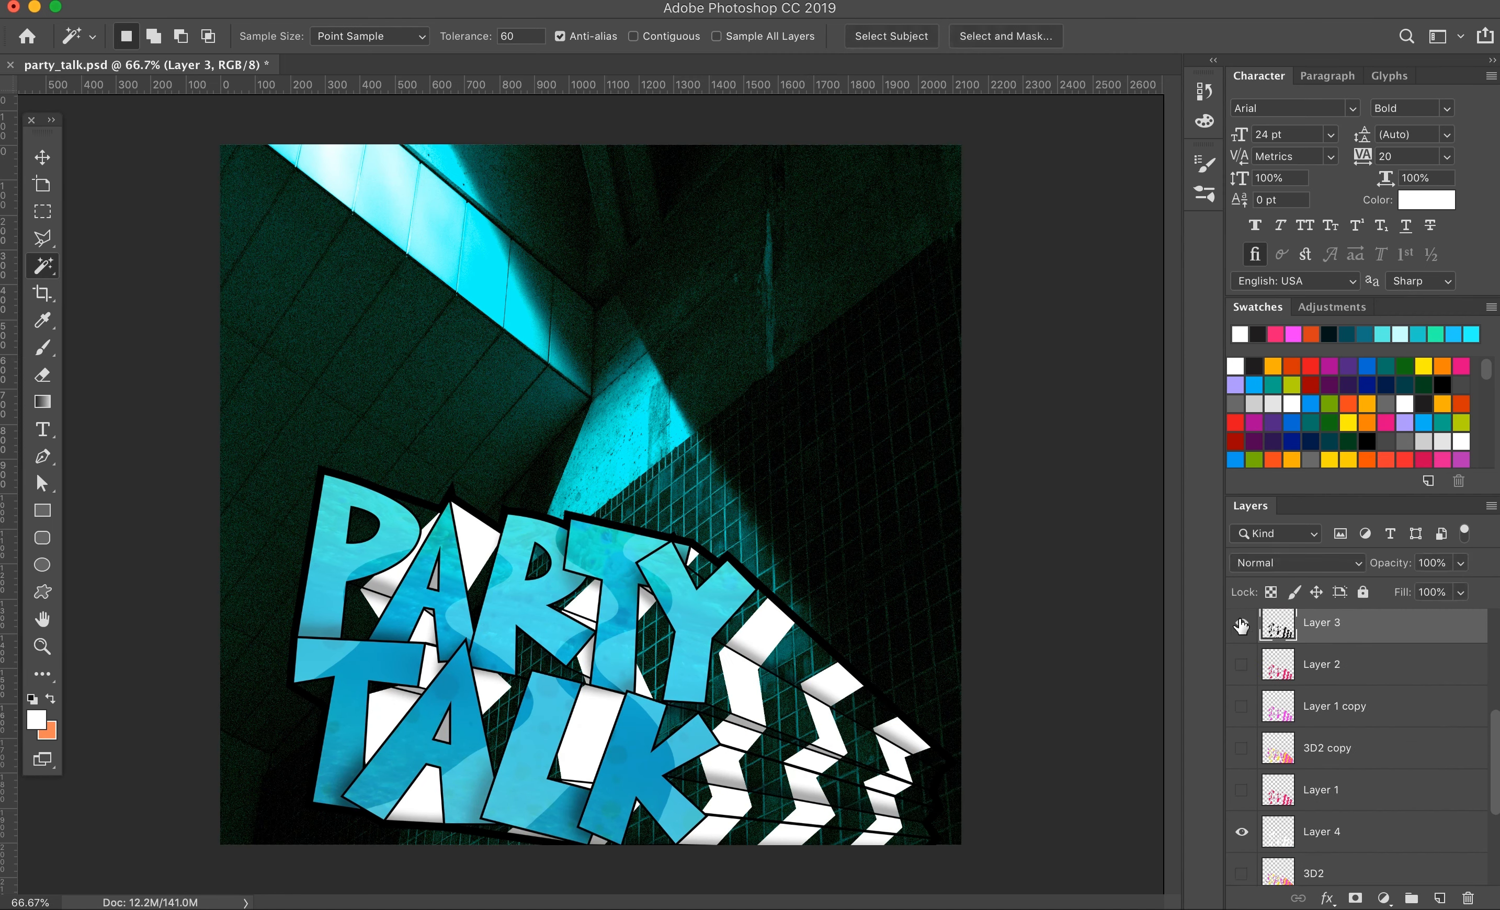
pyautogui.scroll(-2, 1374, 743)
pyautogui.click(1242, 764)
pyautogui.click(1243, 722)
pyautogui.scroll(3, 1254, 728)
pyautogui.scroll(-2, 1282, 736)
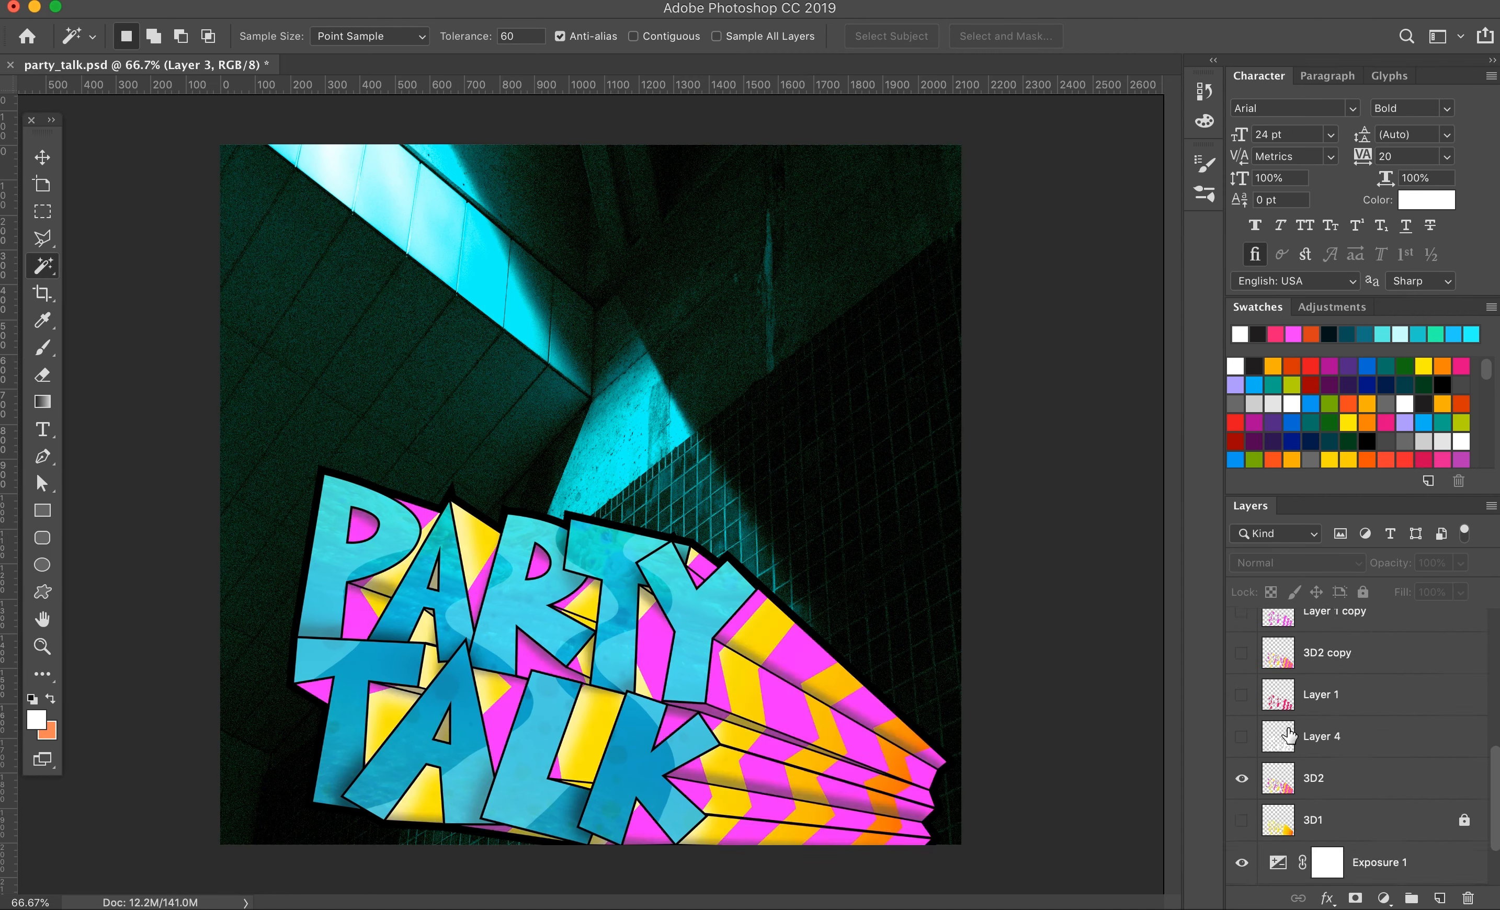
# Step: Select the stripe area of Layer 1 copy and paint it white with the brush
pyautogui.click(1243, 691)
pyautogui.scroll(3, 1242, 705)
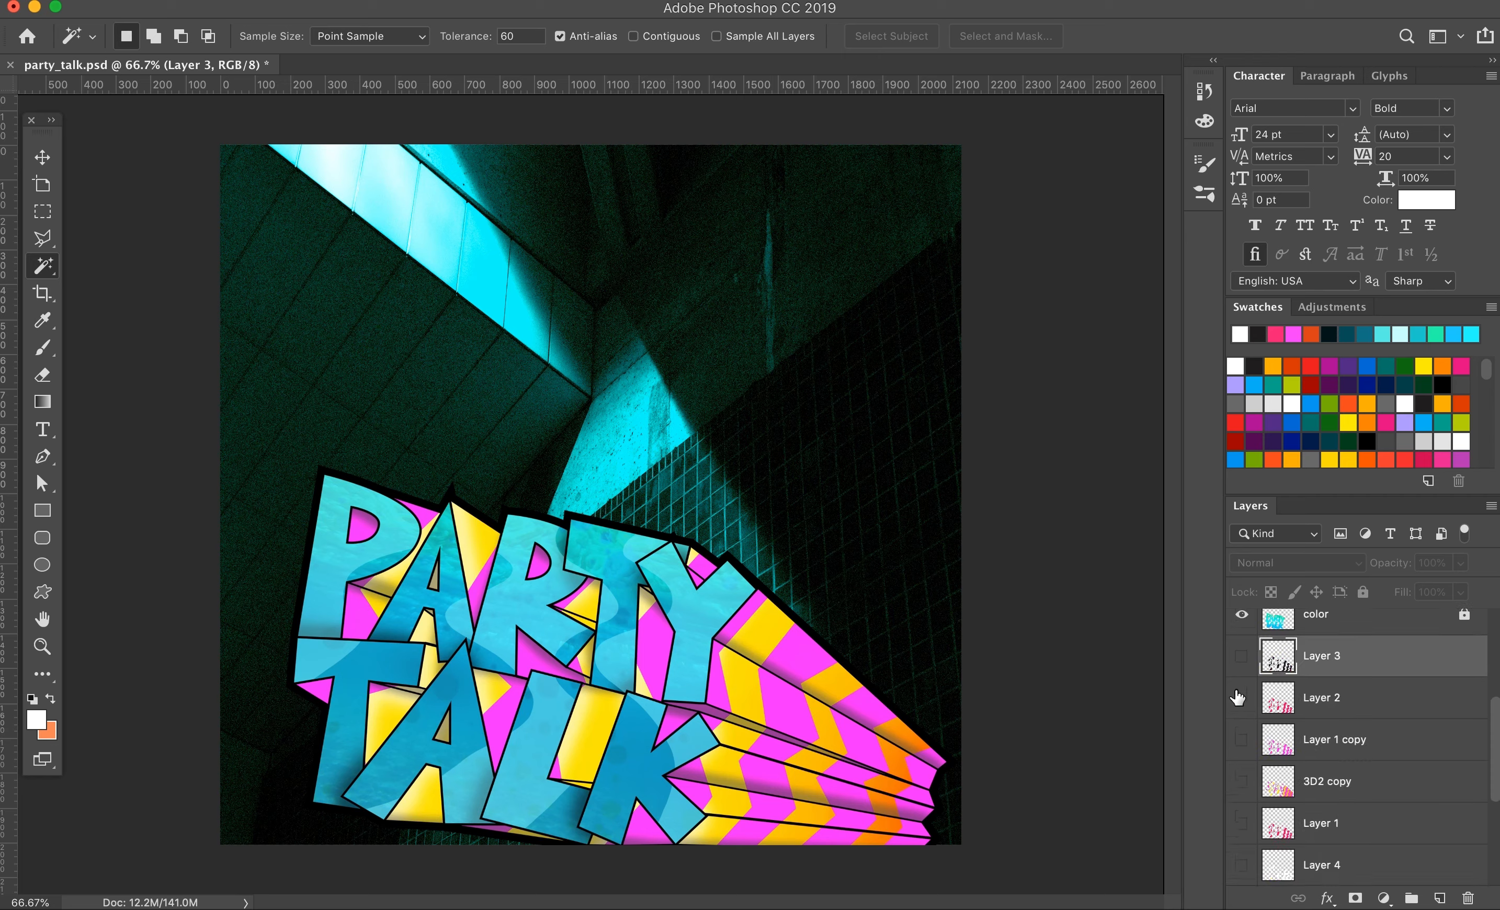
pyautogui.click(1245, 740)
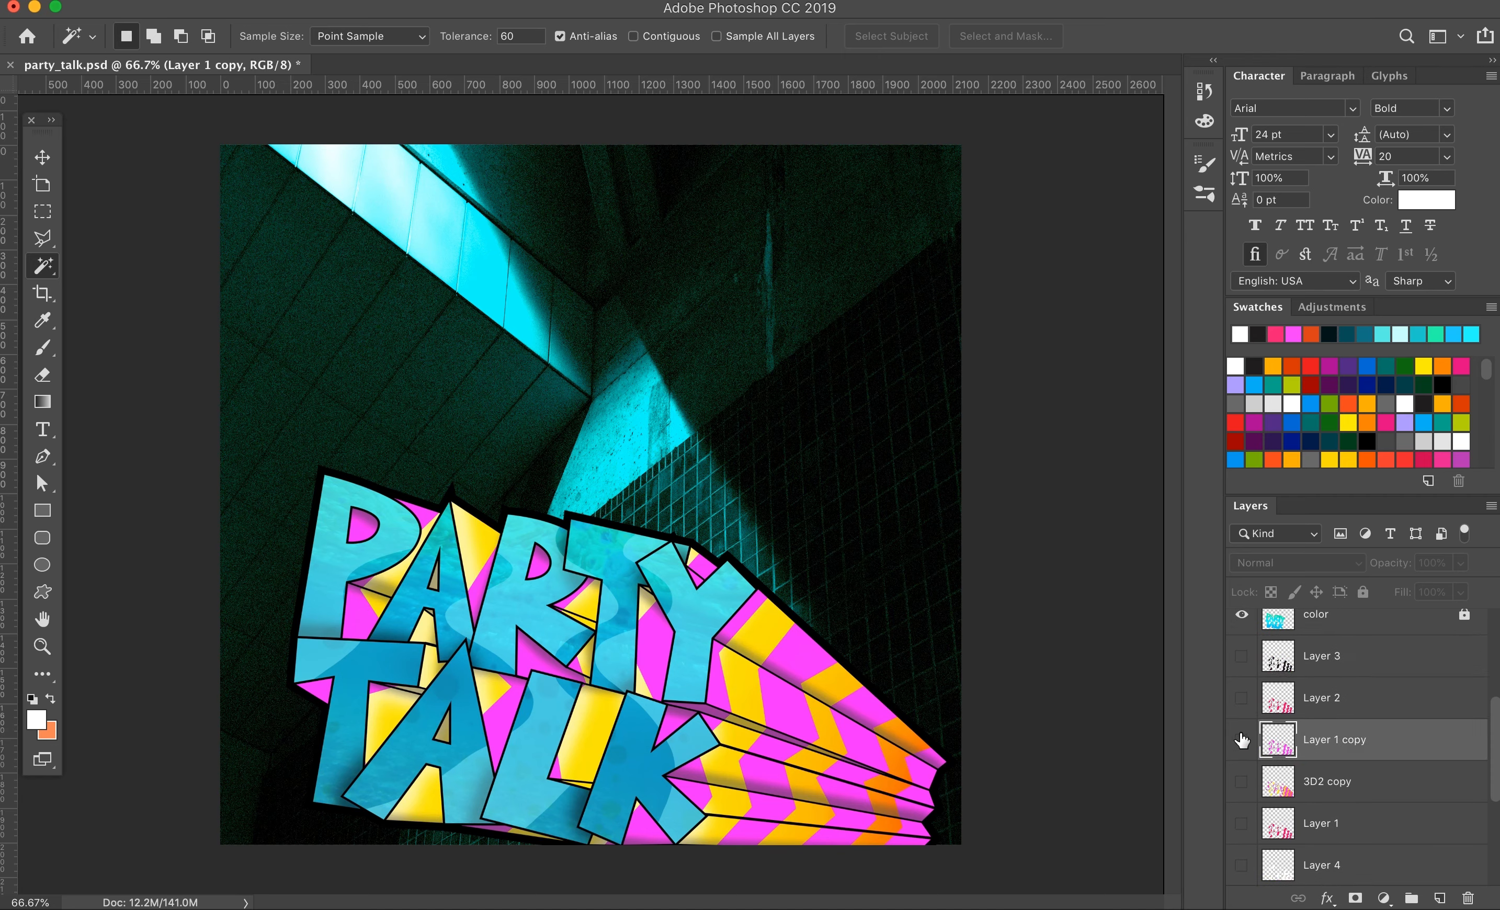
pyautogui.click(44, 348)
pyautogui.click(1242, 740)
# Step: Try a duplicate of Layer 2 against the other stripe layers, and delete that duplicate
pyautogui.click(1242, 658)
pyautogui.click(1242, 699)
pyautogui.click(1338, 703)
pyautogui.press('super+j')
pyautogui.click(1244, 658)
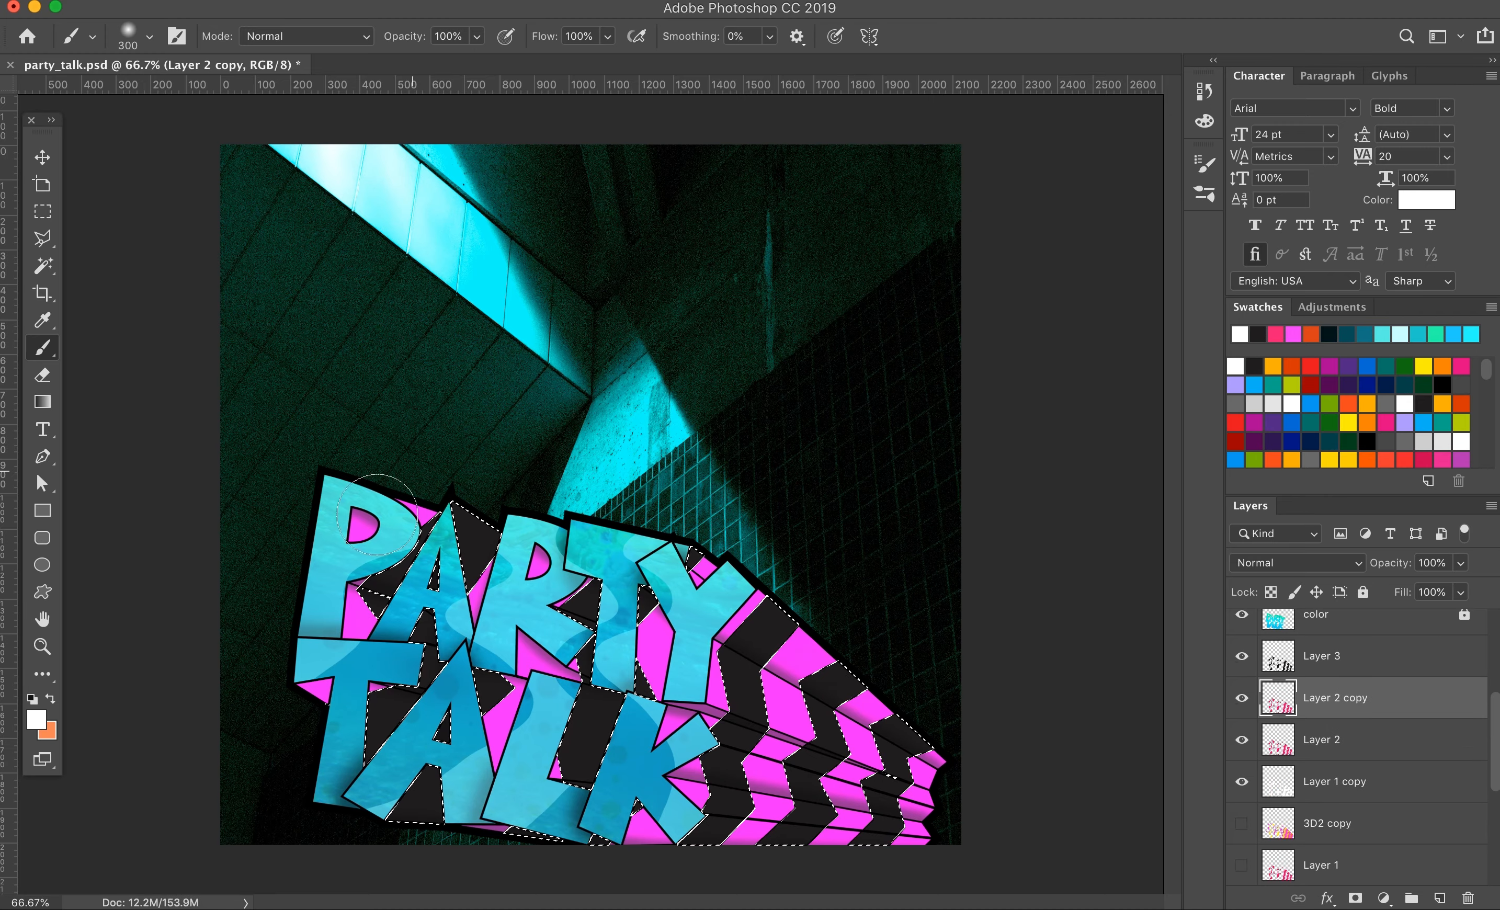
pyautogui.click(1244, 659)
pyautogui.click(1243, 824)
pyautogui.scroll(-3, 1244, 814)
pyautogui.scroll(3, 1244, 663)
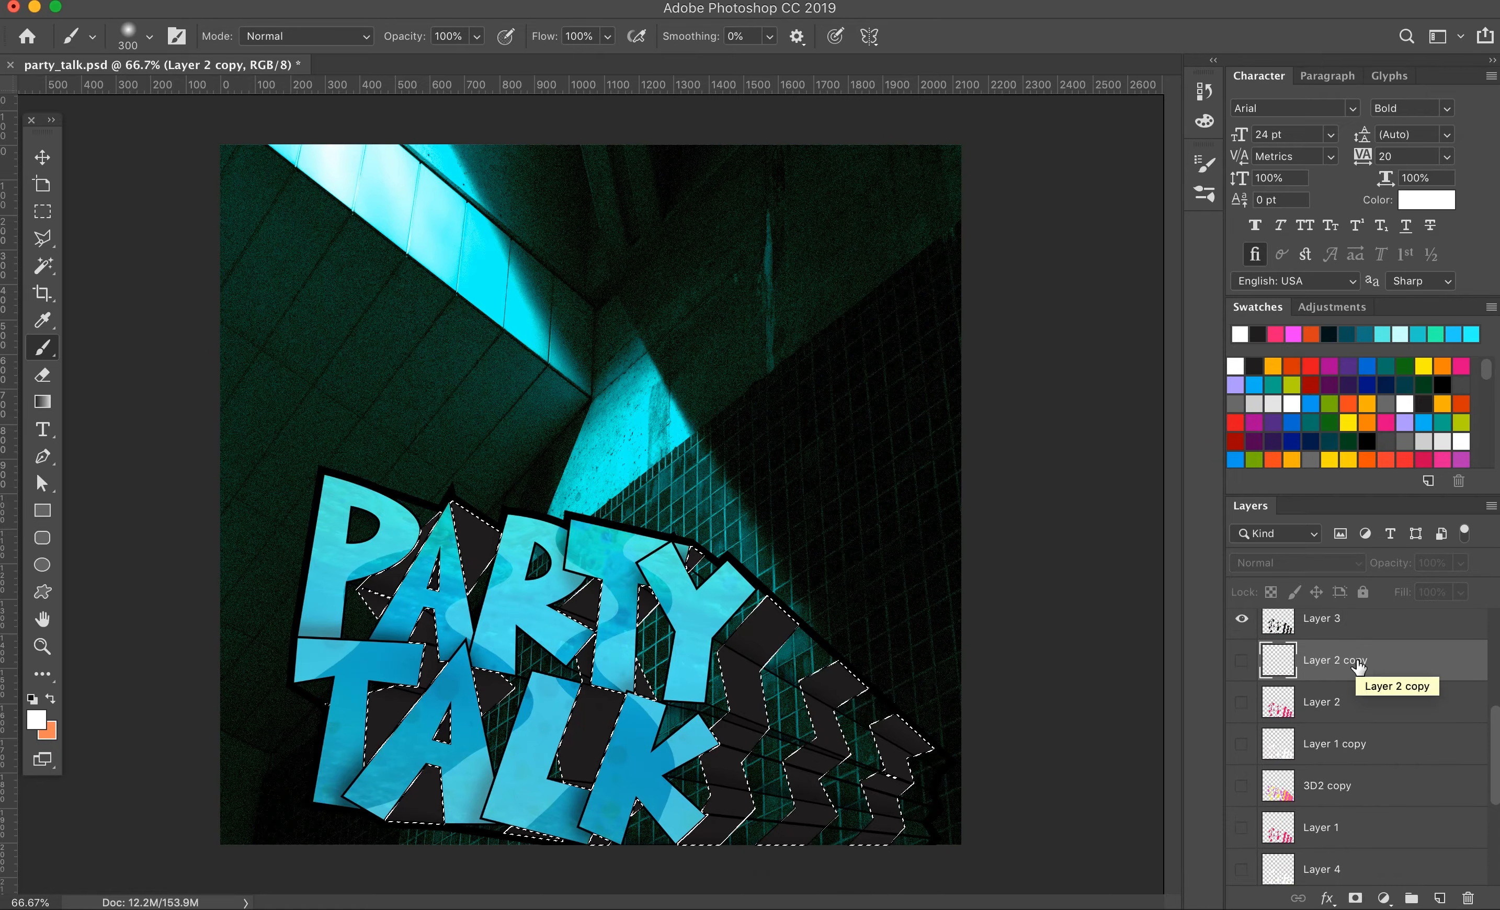
pyautogui.click(1468, 899)
# Step: Delete the empty Layer 4, clear the selection, and show 3D2 as the only stripe layer
pyautogui.scroll(-1, 1245, 830)
pyautogui.click(1327, 793)
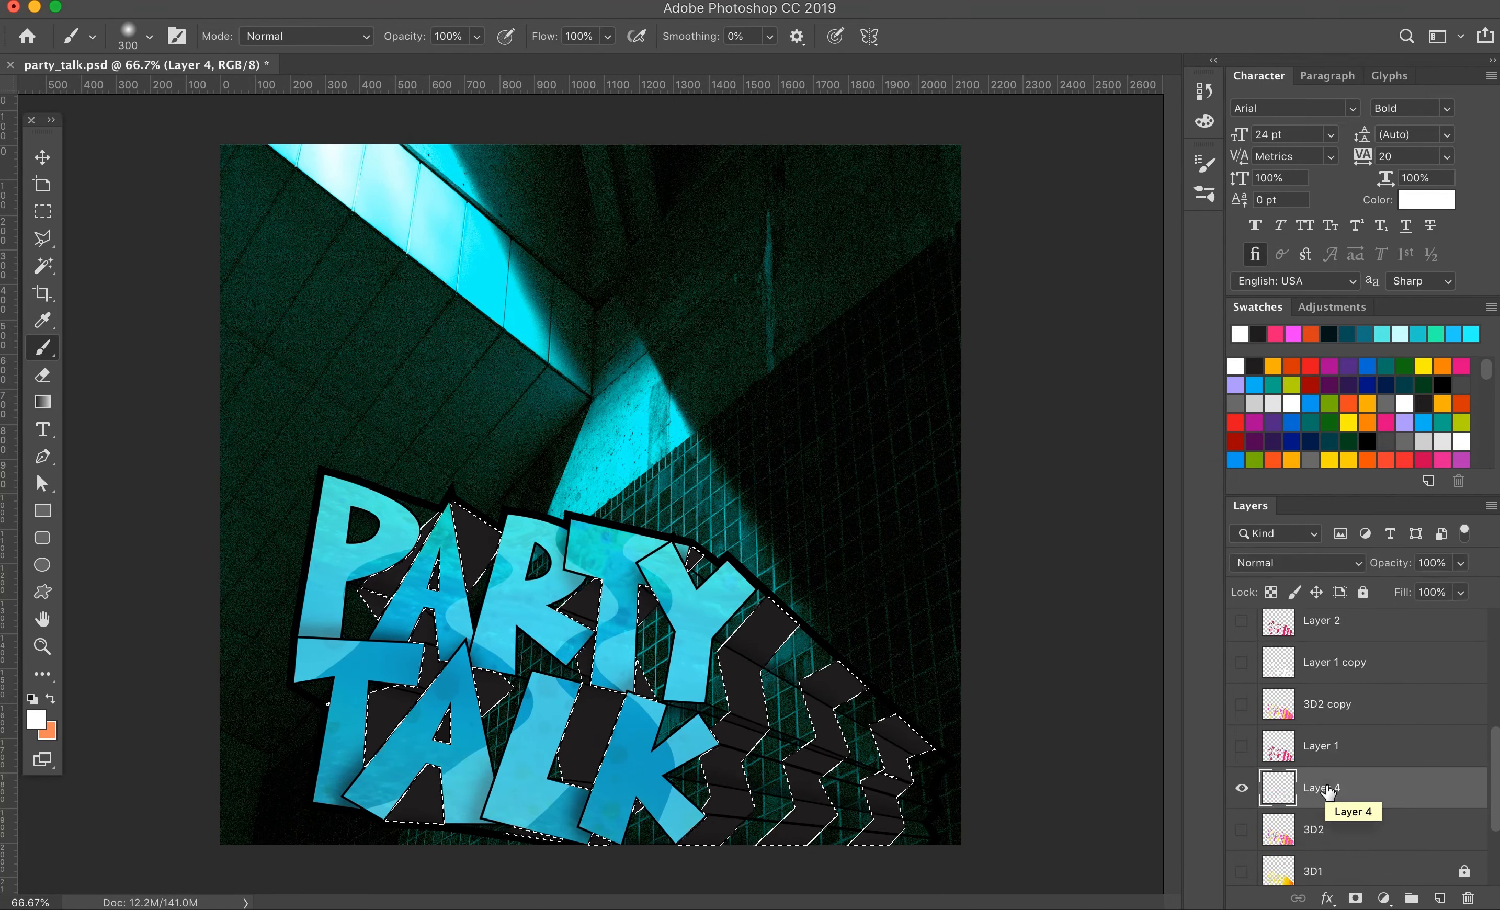
pyautogui.click(1467, 899)
pyautogui.press('Return')
pyautogui.click(1244, 791)
pyautogui.scroll(3, 1245, 788)
pyautogui.click(1245, 726)
pyautogui.press('super+d')
# Step: Copy the magenta stripes of 3D2 to a new layer and give it a white color overlay in a different blend mode
pyautogui.press('w')
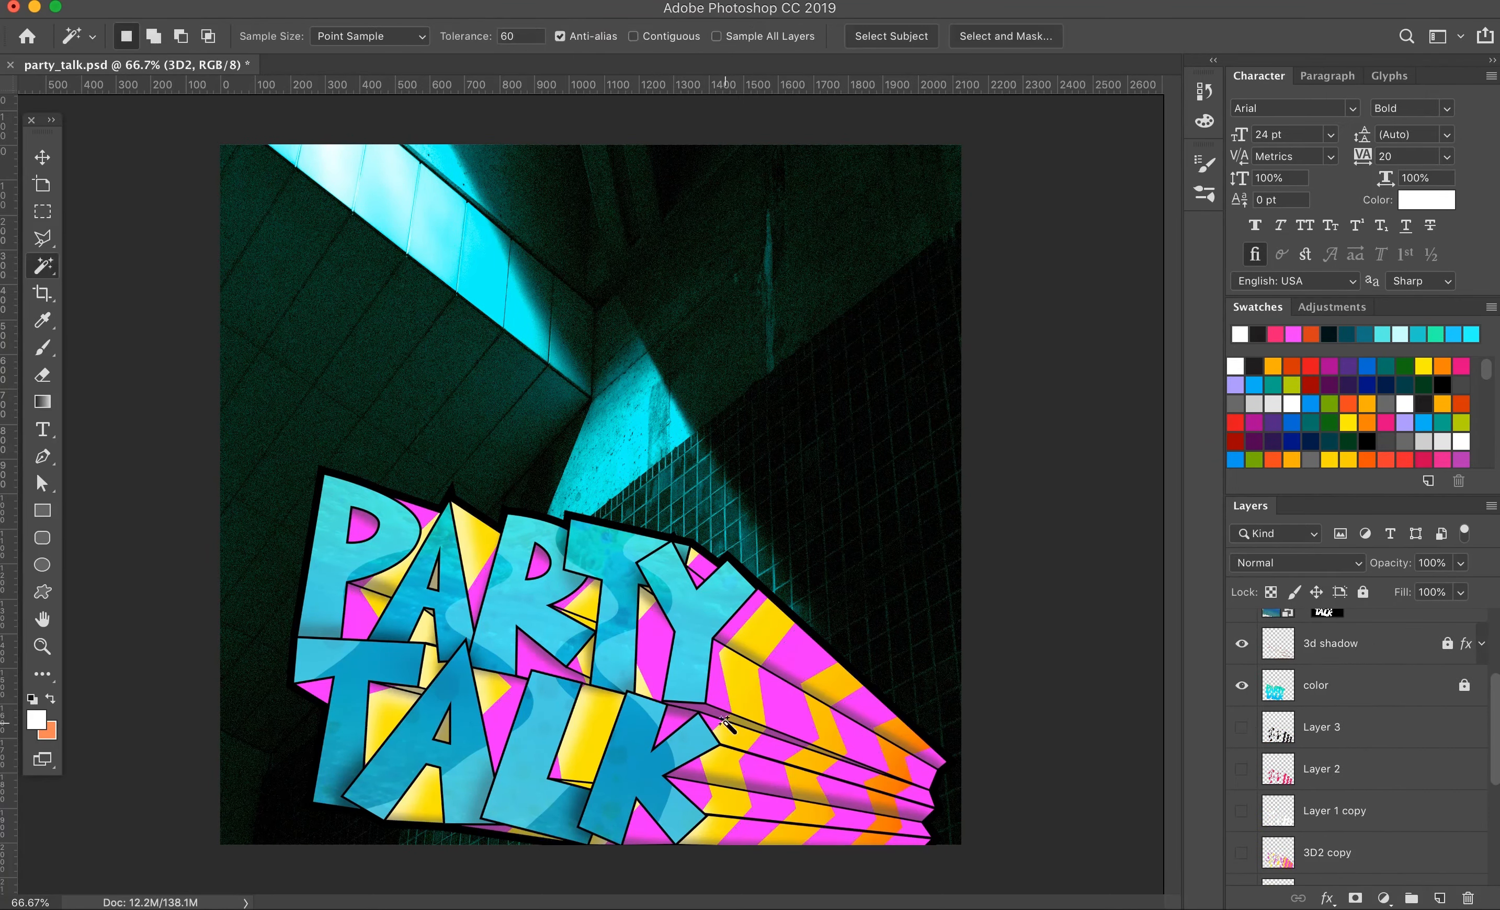
pyautogui.press('super+j')
pyautogui.click(1327, 899)
pyautogui.click(1355, 791)
pyautogui.click(1191, 250)
pyautogui.click(1420, 541)
pyautogui.click(1159, 246)
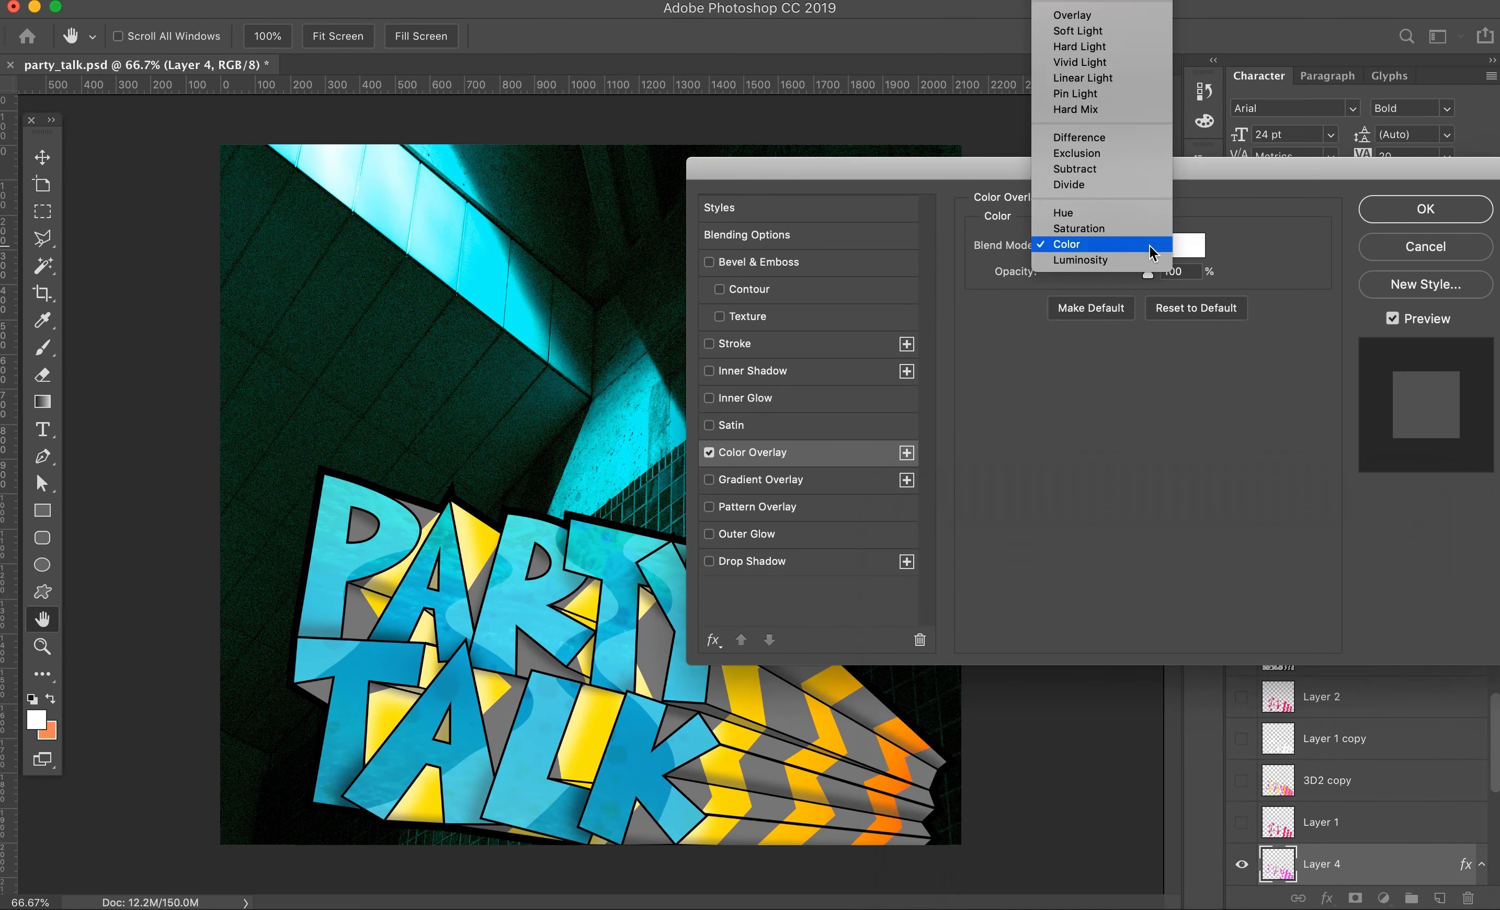
pyautogui.click(1080, 22)
pyautogui.click(1424, 208)
# Step: Toggle Layers 2, 3 and 4 and the 3D2 copy to compare the stripe color combinations
pyautogui.click(1241, 660)
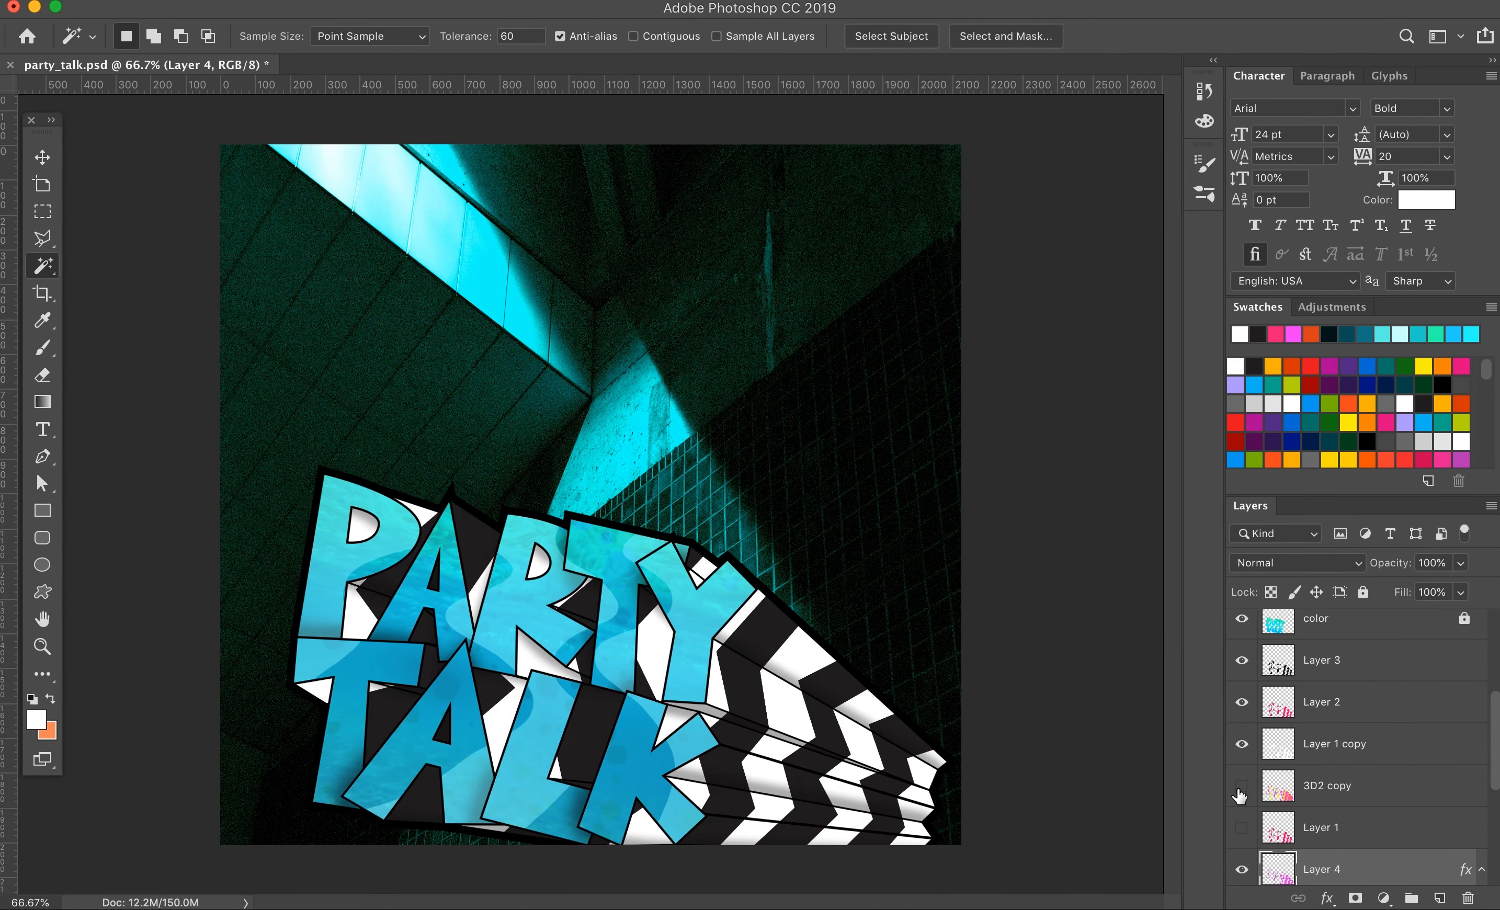
pyautogui.click(1241, 703)
pyautogui.click(1242, 661)
pyautogui.scroll(-5, 1248, 767)
pyautogui.click(1482, 704)
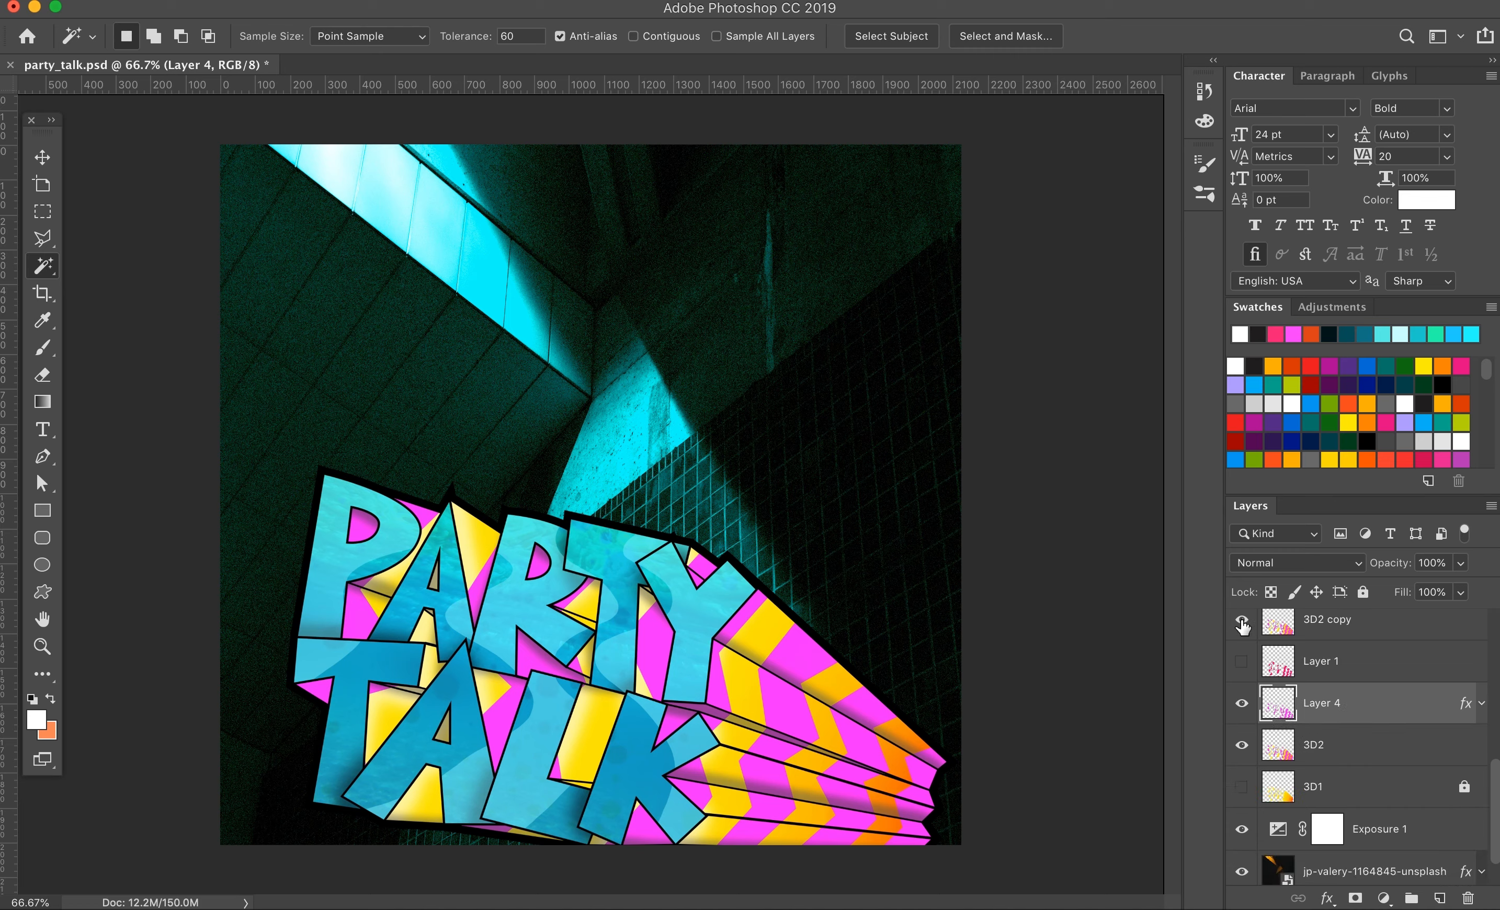
pyautogui.click(1241, 623)
pyautogui.scroll(1, 1264, 729)
pyautogui.scroll(-2, 1241, 746)
pyautogui.click(1242, 669)
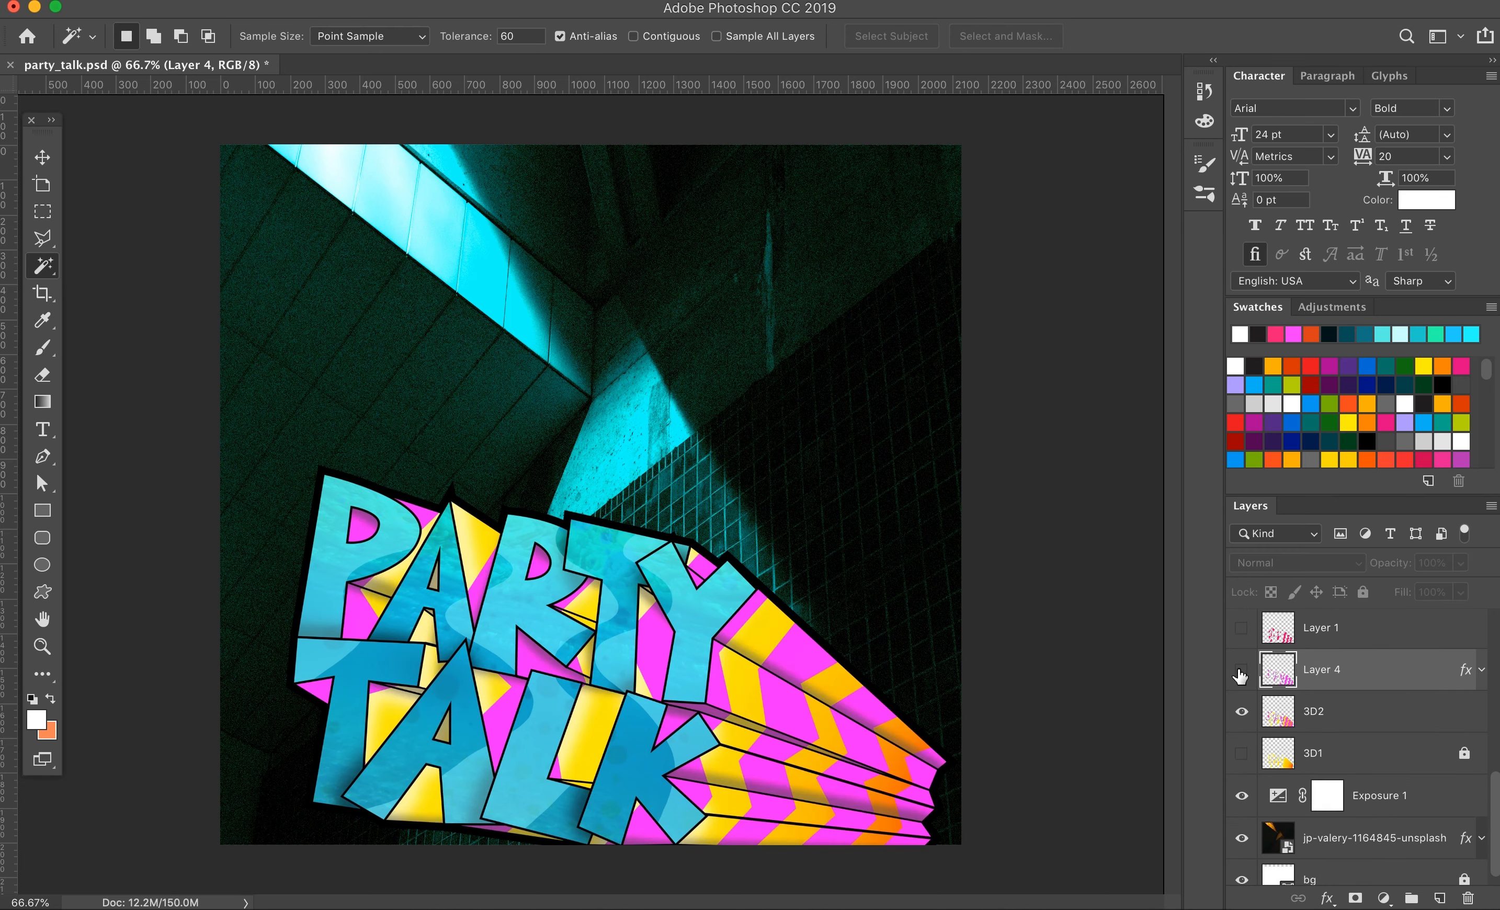
# Step: Delete the 3D2 layer and show the 3D1 layer beneath the stripes
pyautogui.click(1312, 715)
pyautogui.click(1242, 754)
pyautogui.click(1469, 899)
pyautogui.click(924, 320)
# Step: Compare the remaining stripe layers, keeping Layer 2, Layer 1 copy, Layer 4 and 3D1 shown and hiding Layer 3, 3D2 copy and Layer 1
pyautogui.click(1241, 779)
pyautogui.click(1241, 737)
pyautogui.click(1241, 696)
pyautogui.click(1241, 655)
pyautogui.click(1242, 693)
pyautogui.click(1242, 694)
pyautogui.scroll(-2, 1243, 697)
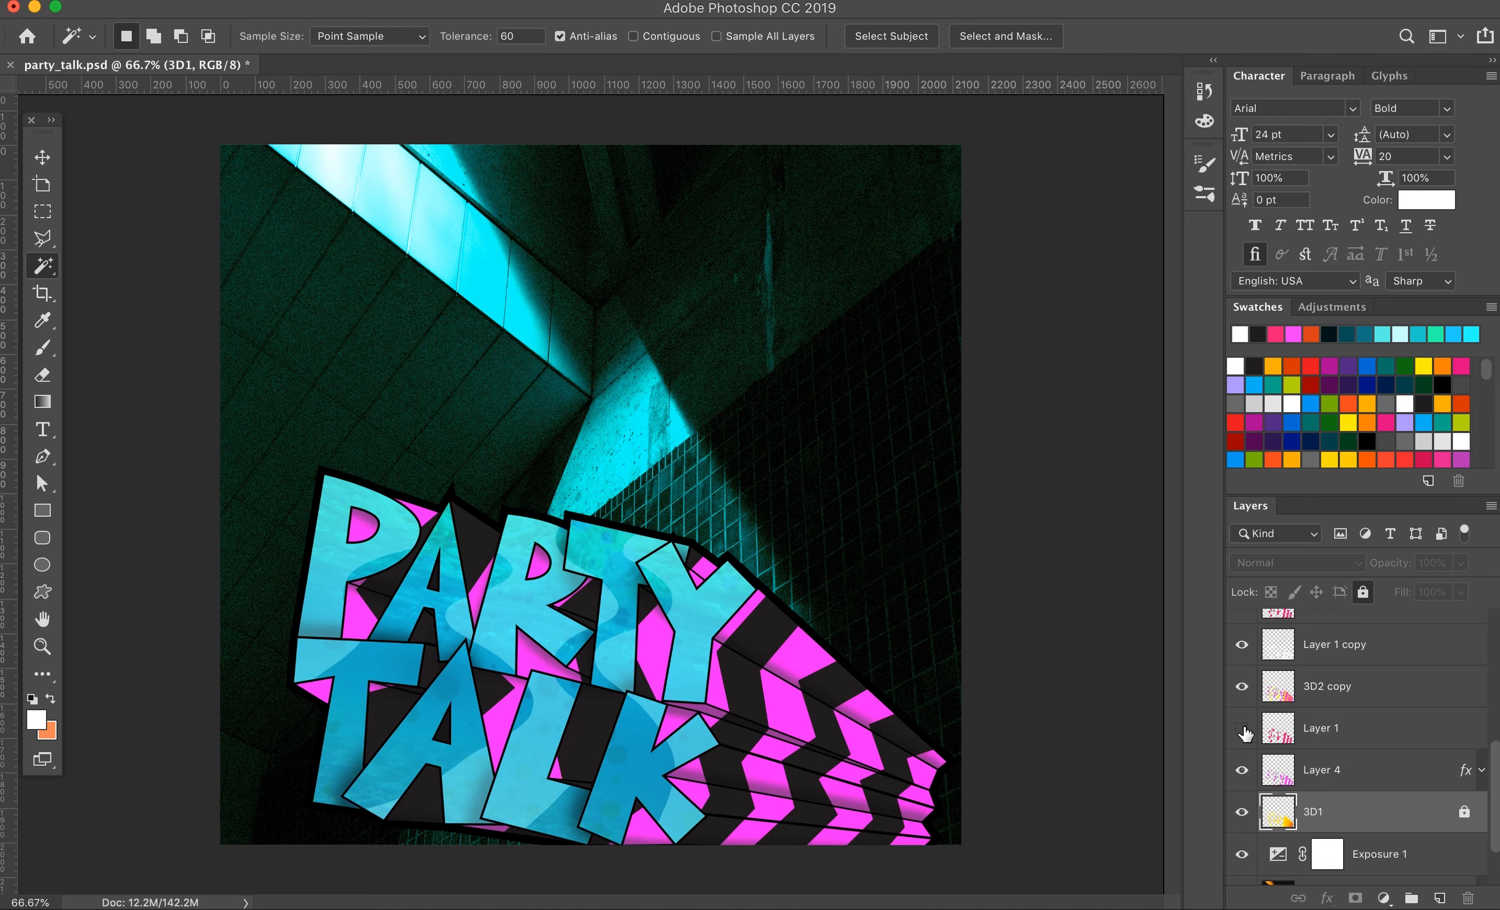
pyautogui.click(1241, 728)
pyautogui.click(1241, 686)
pyautogui.scroll(2, 1247, 695)
pyautogui.click(1242, 694)
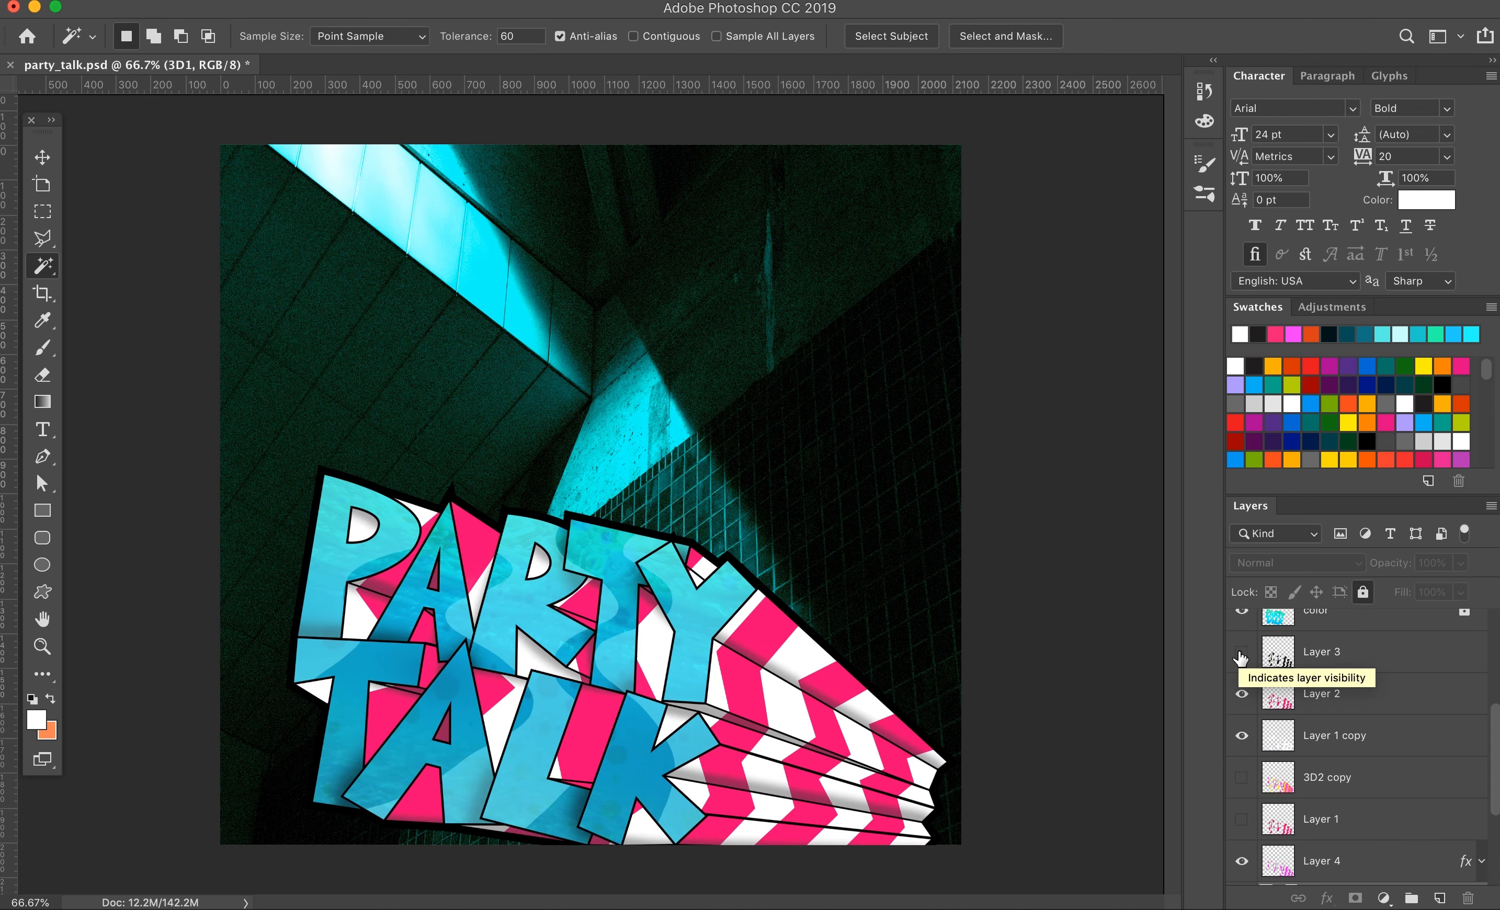
pyautogui.click(1241, 654)
pyautogui.click(1241, 654)
# Step: Open an enlarged video timeline with the artwork fitted to the view, and play it
pyautogui.click(650, 0)
pyautogui.click(751, 648)
pyautogui.moveTo(685, 675); pyautogui.dragTo(685, 486)
pyautogui.press('super+0')
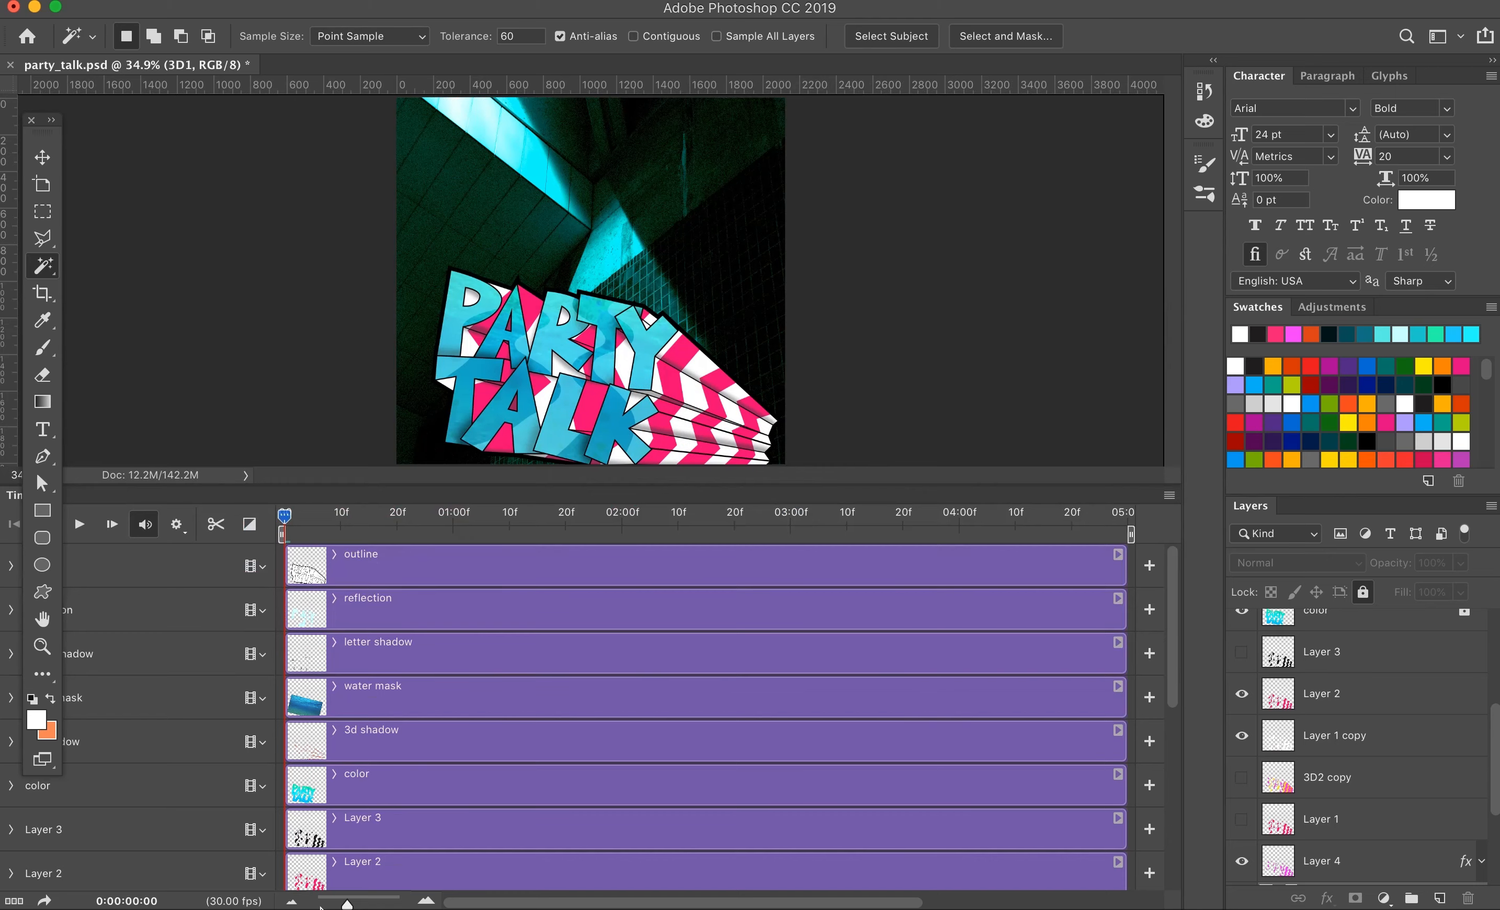
pyautogui.click(78, 524)
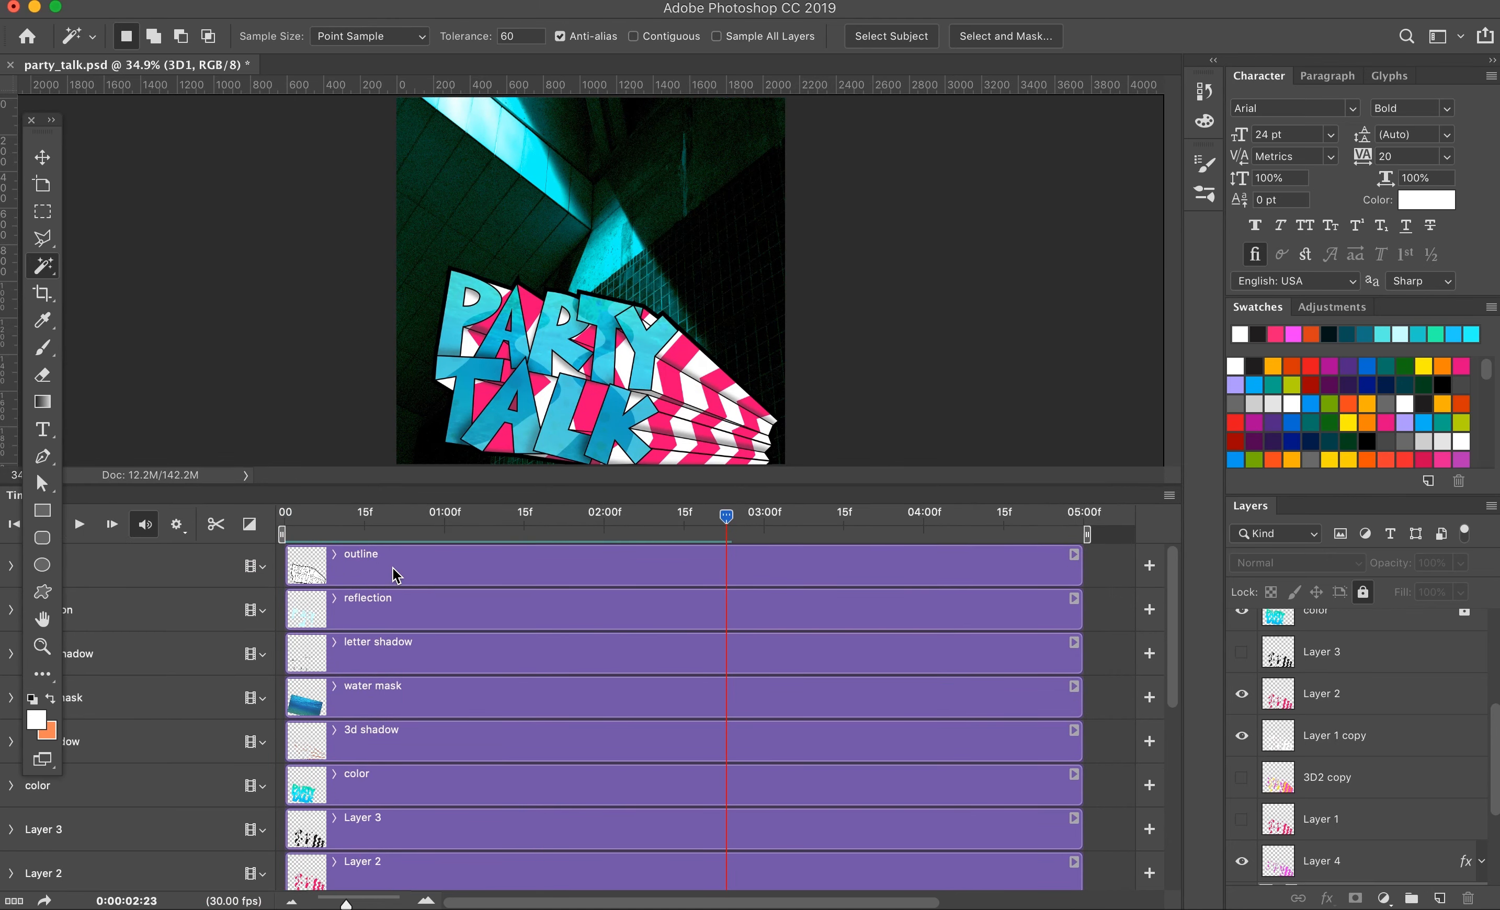
# Step: Group the lettering layers from outline down to color
pyautogui.click(399, 602)
pyautogui.click(419, 572)
pyautogui.keyDown('shift'); pyautogui.click(420, 786); pyautogui.keyUp('shift')
pyautogui.click(1411, 898)
# Step: Stagger the start times of the Layer 3, Layer 2, Layer 1 copy and 3D2 copy clips on the timeline
pyautogui.click(345, 583)
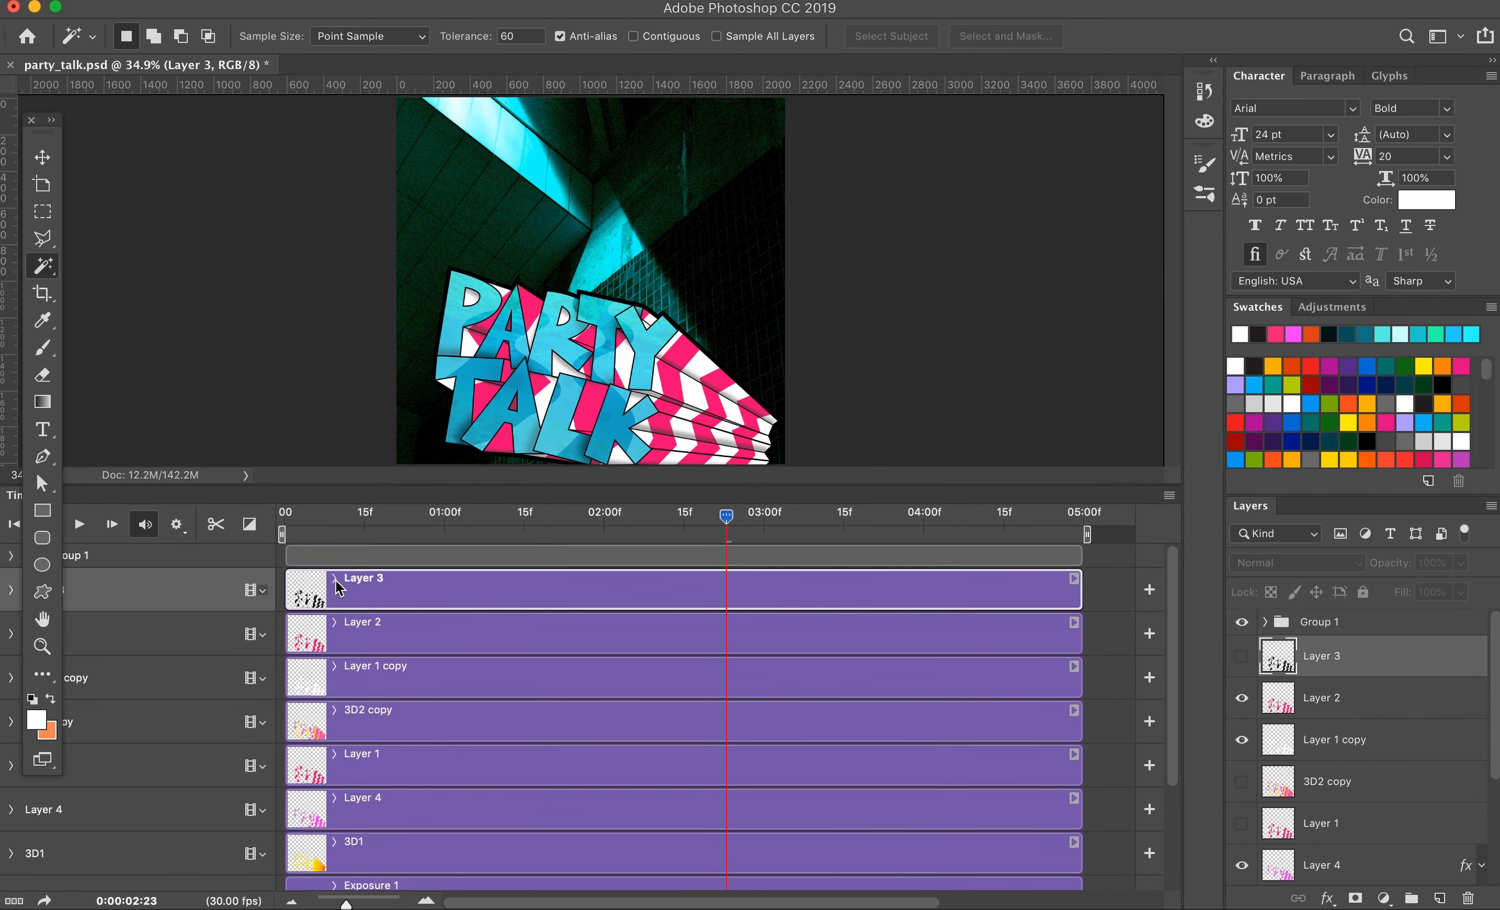
pyautogui.moveTo(287, 589); pyautogui.dragTo(436, 589)
pyautogui.moveTo(287, 634); pyautogui.dragTo(399, 634)
pyautogui.moveTo(288, 679); pyautogui.dragTo(352, 678)
pyautogui.click(11, 722)
pyautogui.click(263, 723)
pyautogui.moveTo(287, 723); pyautogui.dragTo(352, 728)
pyautogui.click(11, 722)
pyautogui.click(331, 767)
# Step: Group the exposure adjustment with the background photo and bg layers
pyautogui.scroll(-5, 406, 771)
pyautogui.click(405, 758)
pyautogui.keyDown('shift'); pyautogui.click(405, 835); pyautogui.keyUp('shift')
pyautogui.click(1412, 899)
# Step: Shift the Layer 4, Layer 1 and Layer 3 clips into a staggered sequence, and play the animation from the start
pyautogui.moveTo(314, 684); pyautogui.dragTo(383, 683)
pyautogui.moveTo(351, 639); pyautogui.dragTo(421, 640)
pyautogui.scroll(3, 469, 603)
pyautogui.moveTo(399, 596); pyautogui.dragTo(501, 590)
pyautogui.moveTo(727, 516); pyautogui.dragTo(286, 522)
pyautogui.press('space')
# Step: Try moving the Layer 3 clip earlier in the sequence, playing the animation after each change
pyautogui.press('space')
pyautogui.moveTo(530, 516); pyautogui.dragTo(381, 520)
pyautogui.moveTo(579, 589); pyautogui.dragTo(462, 589)
pyautogui.press('space')
pyautogui.moveTo(382, 516); pyautogui.dragTo(348, 518)
pyautogui.press('space')
pyautogui.moveTo(478, 590); pyautogui.dragTo(447, 591)
pyautogui.moveTo(348, 516); pyautogui.dragTo(286, 519)
pyautogui.press('space')
# Step: Move the Layer 3 clip back so it starts shortly after Layer 2, playing the animation to check
pyautogui.press('space')
pyautogui.moveTo(402, 516); pyautogui.dragTo(285, 519)
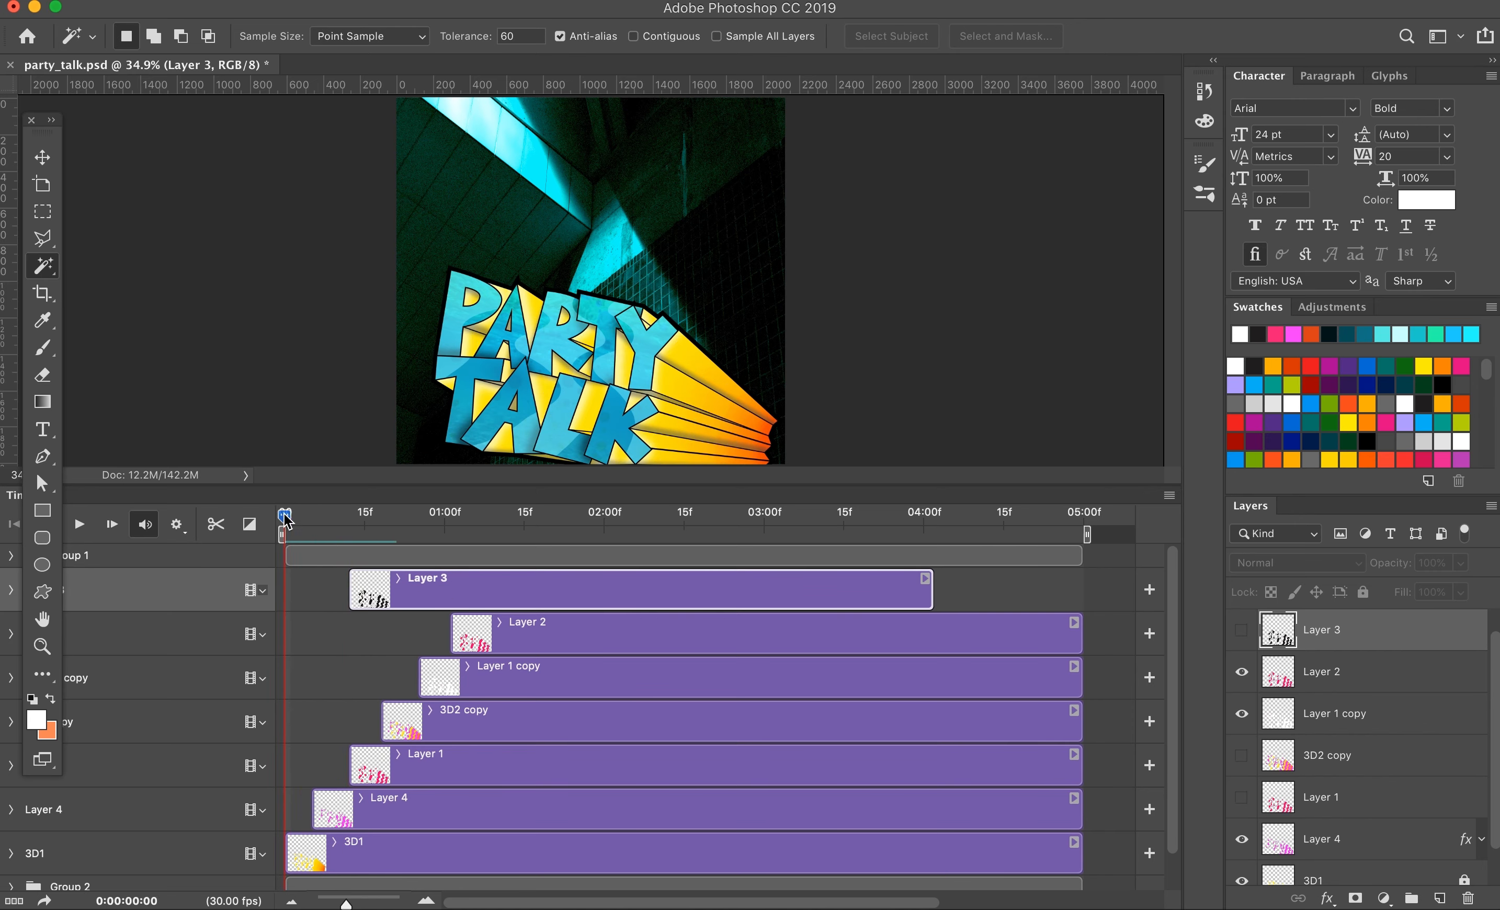
pyautogui.press('space')
pyautogui.press('space')
pyautogui.moveTo(549, 592); pyautogui.dragTo(735, 592)
pyautogui.moveTo(433, 518); pyautogui.dragTo(288, 546)
pyautogui.press('space')
pyautogui.press('space')
pyautogui.moveTo(583, 590); pyautogui.dragTo(545, 590)
# Step: Remove the Layer 1 and 3D2 copy layers and start the Layer 1 copy clip sooner after Layer 4
pyautogui.moveTo(534, 518); pyautogui.dragTo(326, 556)
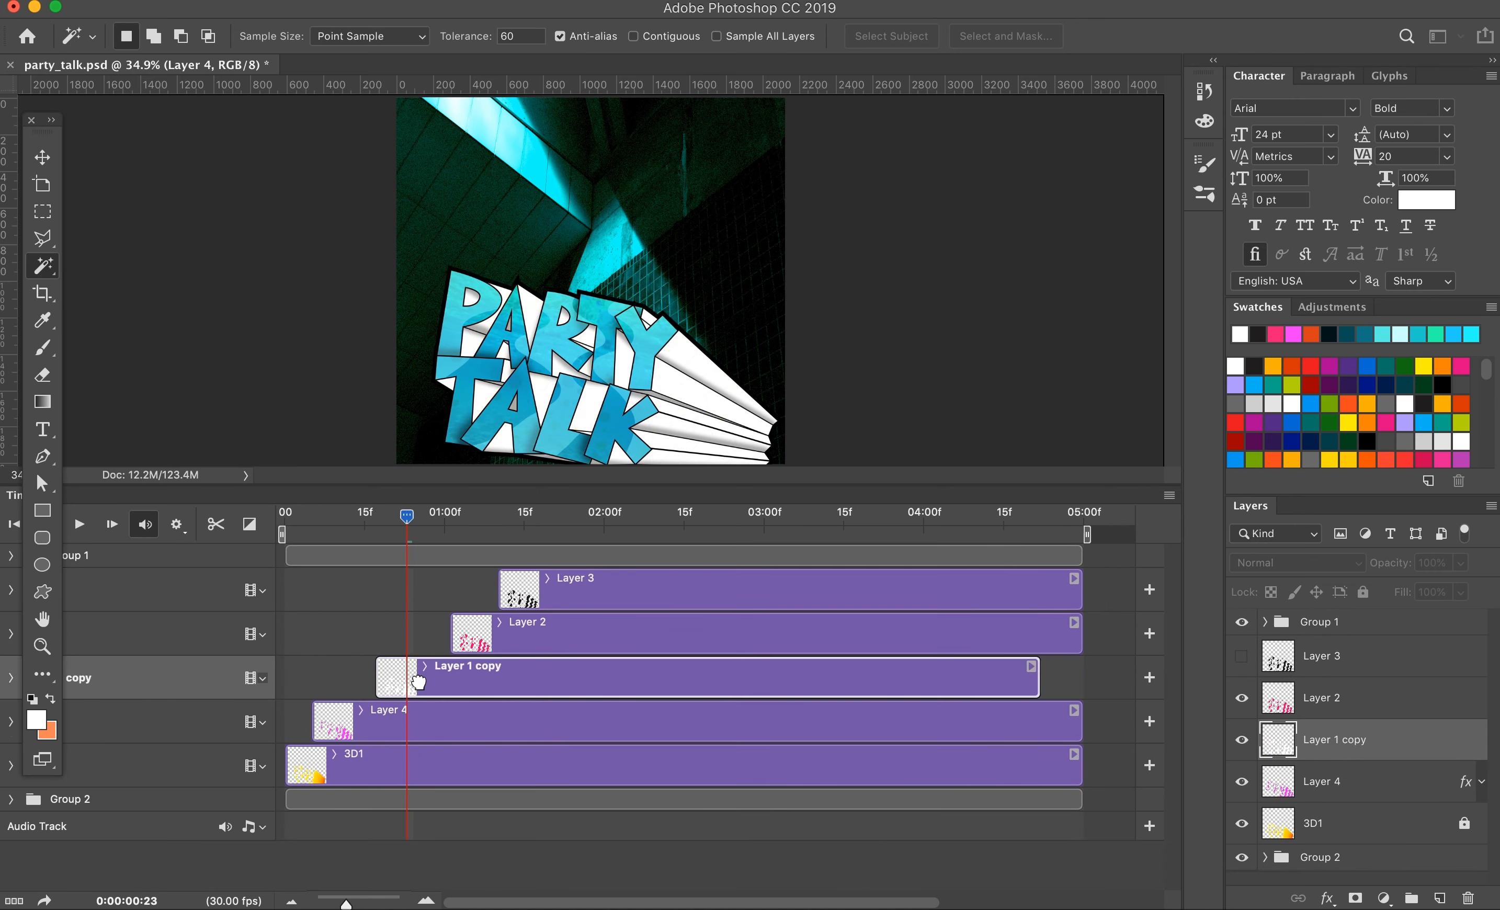
pyautogui.press('space')
pyautogui.click(356, 771)
# Step: Start the Layer 4, Layer 1 copy and Layer 2 clips at frames 2, 4 and 6, and play the result
pyautogui.moveTo(345, 905); pyautogui.dragTo(366, 905)
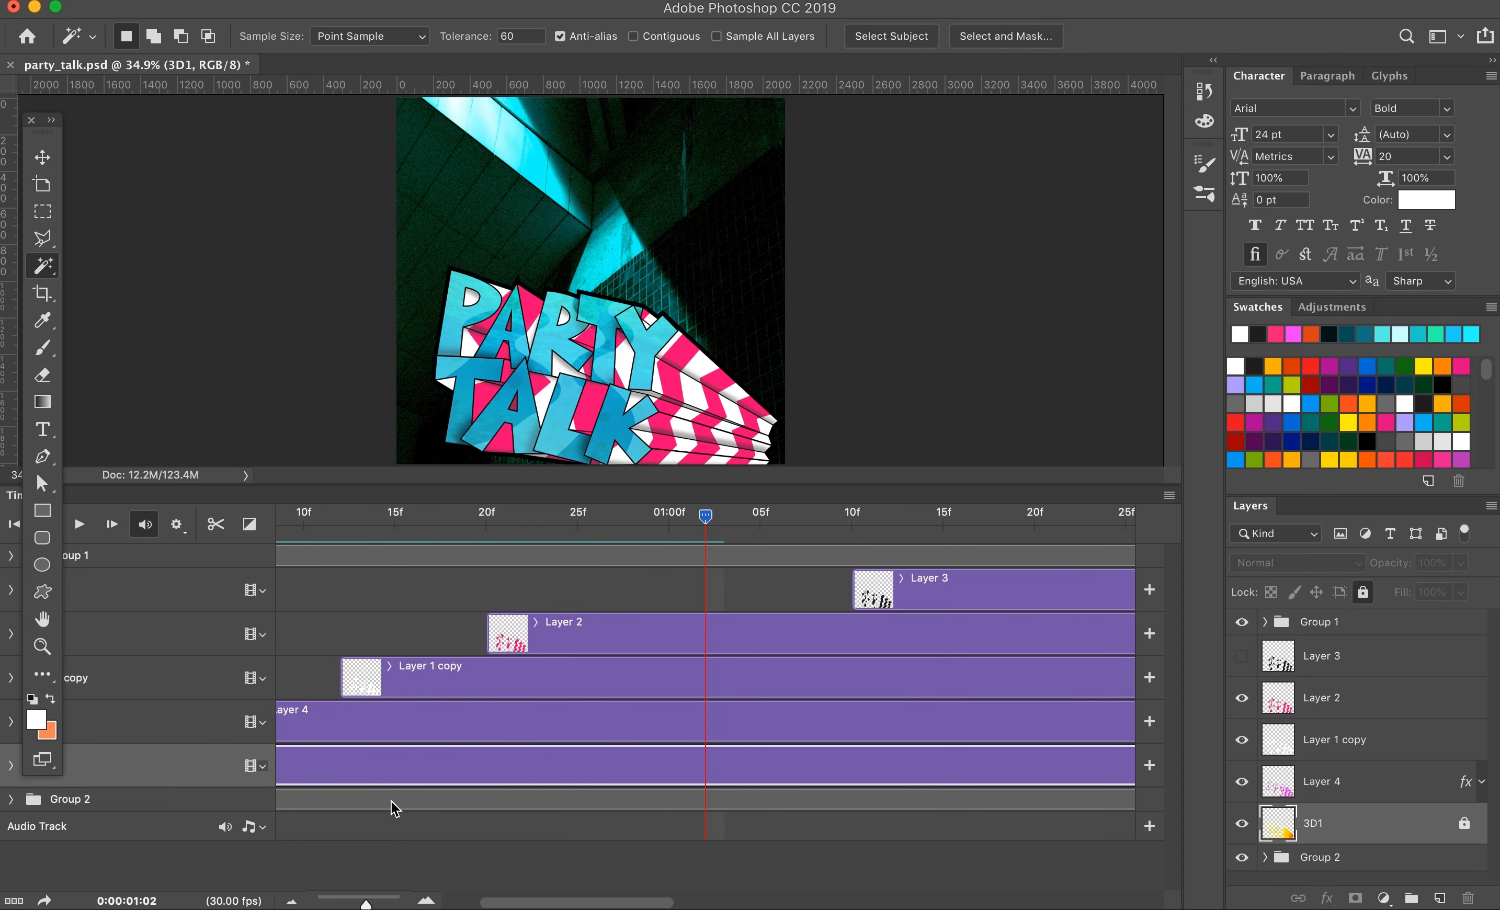
pyautogui.moveTo(503, 903); pyautogui.dragTo(463, 903)
pyautogui.moveTo(397, 728); pyautogui.dragTo(341, 726)
pyautogui.moveTo(543, 680); pyautogui.dragTo(396, 680)
pyautogui.moveTo(711, 636); pyautogui.dragTo(455, 636)
pyautogui.moveTo(871, 516); pyautogui.dragTo(285, 534)
pyautogui.press('space')
pyautogui.press('space')
# Step: Shorten the 3D1, Layer 4, Layer 1 copy and Layer 2 clips from their ends, and delete Layer 3
pyautogui.moveTo(366, 904); pyautogui.dragTo(340, 905)
pyautogui.moveTo(743, 769); pyautogui.dragTo(328, 769)
pyautogui.moveTo(735, 726); pyautogui.dragTo(368, 725)
pyautogui.moveTo(679, 681); pyautogui.dragTo(405, 681)
pyautogui.moveTo(667, 637); pyautogui.dragTo(428, 637)
pyautogui.click(469, 594)
pyautogui.press('Delete')
# Step: Trim the 3D1 and Layer 4 clips to two frames each
pyautogui.moveTo(340, 905); pyautogui.dragTo(377, 904)
pyautogui.moveTo(703, 727); pyautogui.dragTo(341, 727)
pyautogui.moveTo(1098, 679); pyautogui.dragTo(403, 679)
pyautogui.moveTo(373, 680); pyautogui.dragTo(313, 679)
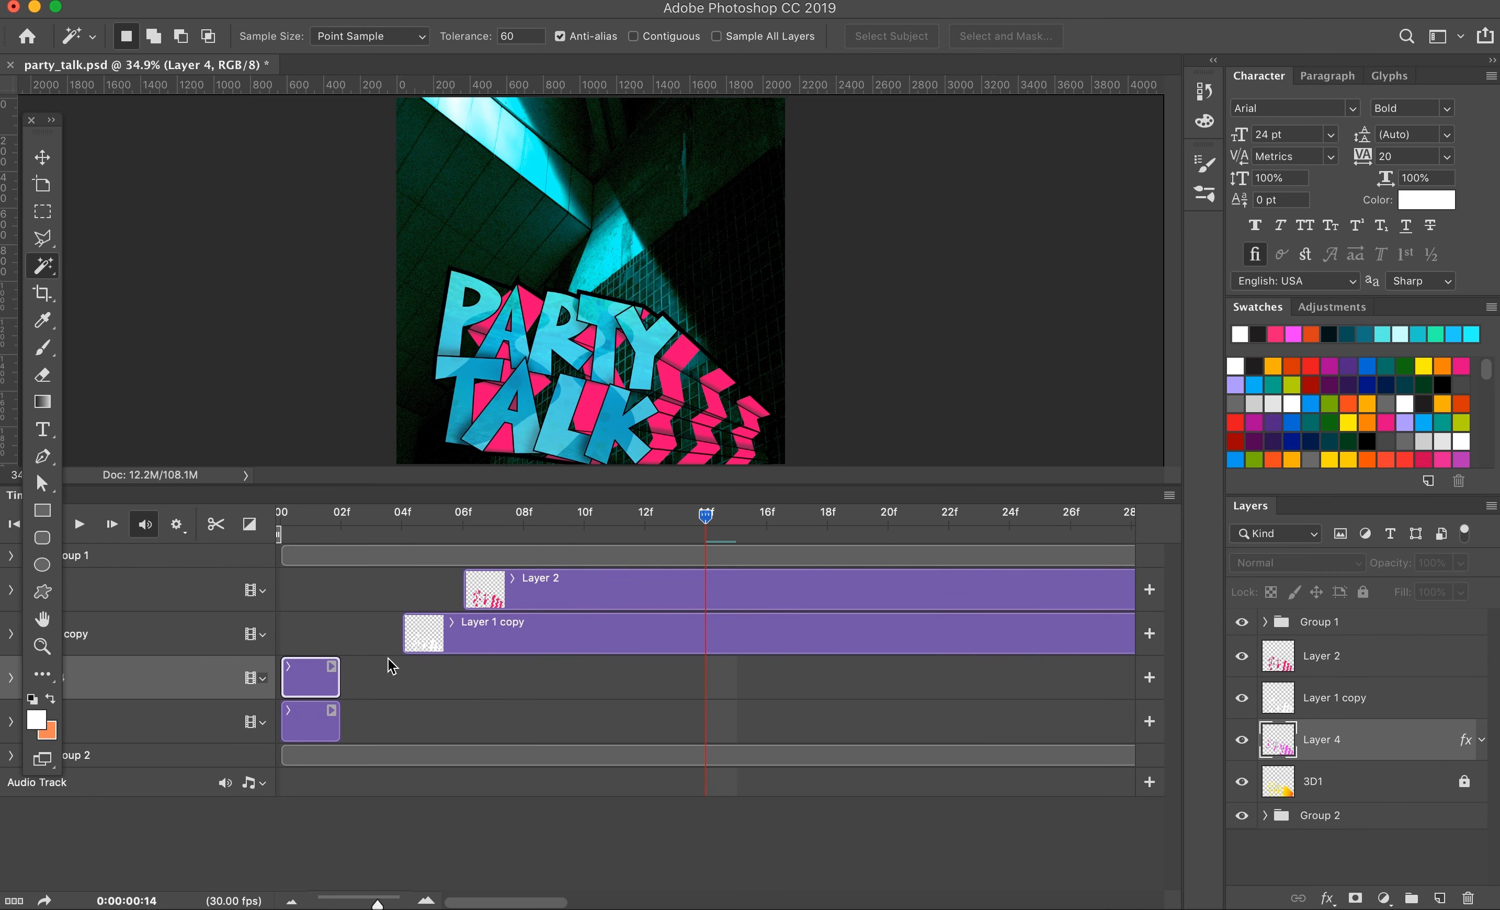
# Step: Trim the Layer 1 copy and Layer 2 clips to two frames each and line up all four clips end to end
pyautogui.moveTo(540, 636); pyautogui.dragTo(419, 636)
pyautogui.moveTo(666, 590); pyautogui.dragTo(482, 590)
pyautogui.moveTo(506, 903); pyautogui.dragTo(580, 903)
pyautogui.moveTo(747, 598); pyautogui.dragTo(338, 599)
pyautogui.moveTo(385, 638); pyautogui.dragTo(305, 600)
pyautogui.keyDown('shift'); pyautogui.click(295, 636); pyautogui.keyUp('shift')
pyautogui.moveTo(292, 680); pyautogui.dragTo(365, 591)
pyautogui.moveTo(448, 515); pyautogui.dragTo(268, 542)
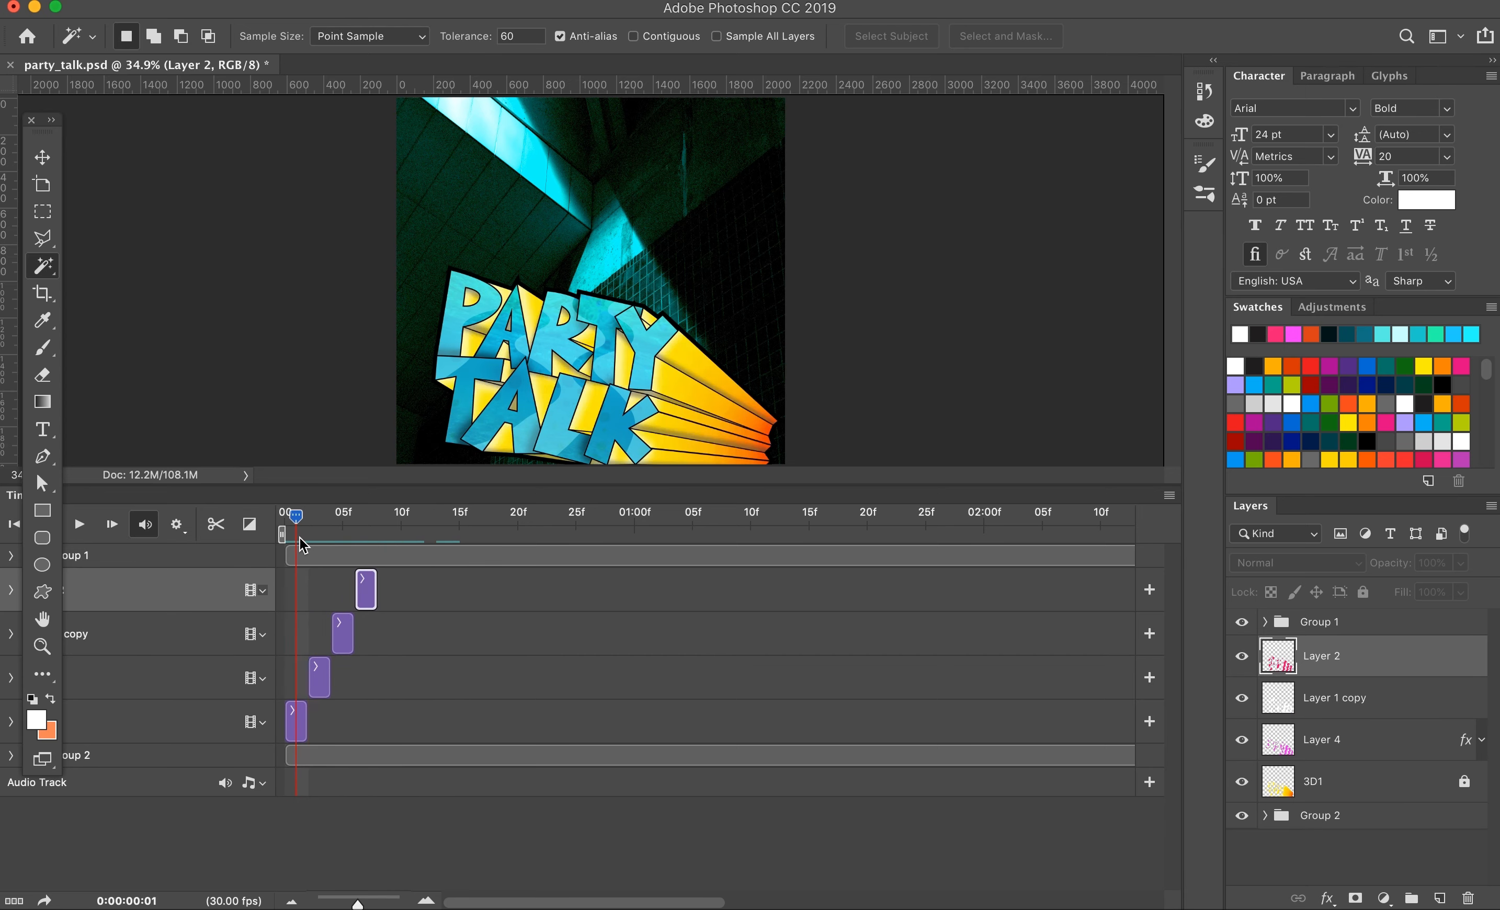
# Step: Extend the 3D1 clip so it ends at frame 8, together with the Layer 2 clip
pyautogui.moveTo(306, 722); pyautogui.dragTo(400, 722)
pyautogui.moveTo(285, 516); pyautogui.dragTo(362, 533)
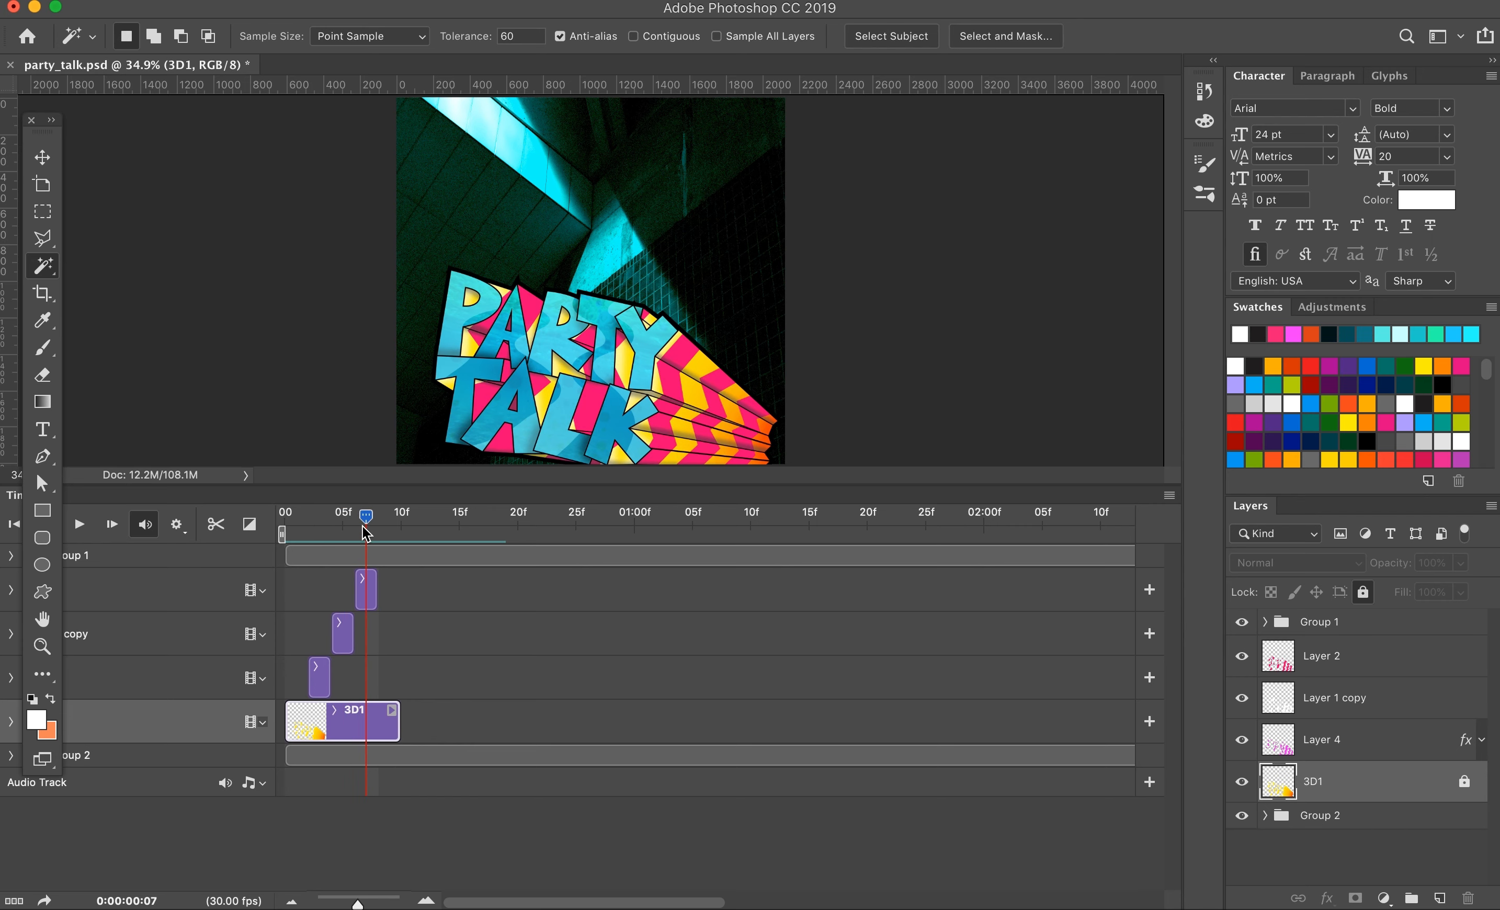
pyautogui.moveTo(480, 485); pyautogui.dragTo(480, 515)
pyautogui.moveTo(366, 547)
pyautogui.mouseDown()
pyautogui.moveTo(311, 553)
pyautogui.moveTo(378, 555)
pyautogui.mouseUp()
pyautogui.moveTo(398, 755); pyautogui.dragTo(374, 756)
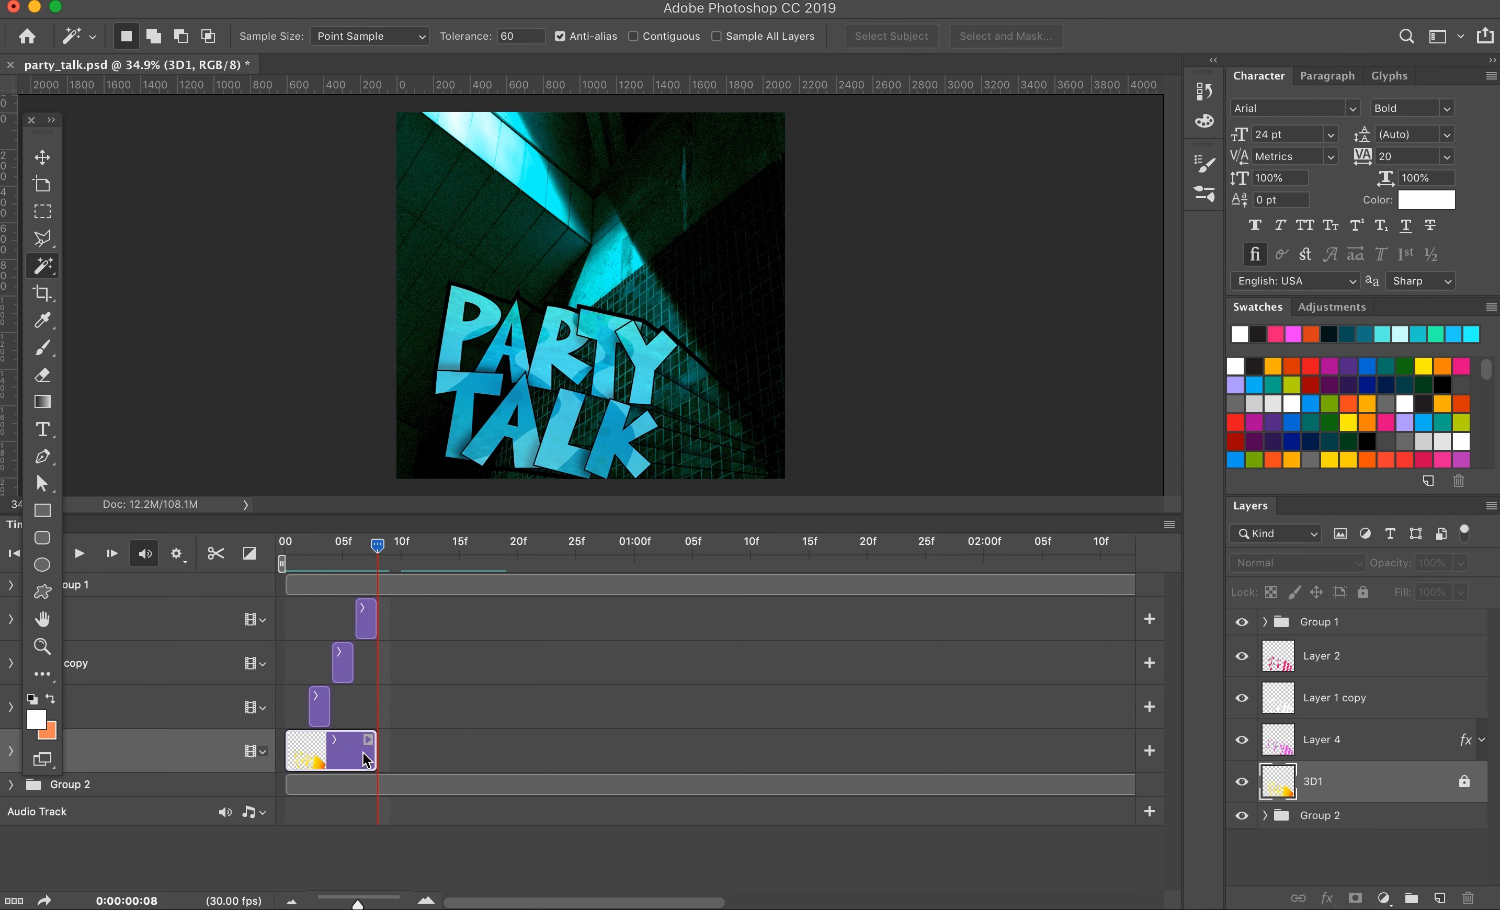
# Step: Duplicate the 3D1 layer and give the copy a red color overlay
pyautogui.press('super+j')
pyautogui.click(1329, 898)
pyautogui.click(1381, 787)
pyautogui.click(1185, 241)
pyautogui.click(1196, 509)
pyautogui.click(1432, 519)
pyautogui.click(1423, 207)
# Step: Trim the 3D1 copy clip to eight frames and place it directly after the 3D1 clip
pyautogui.moveTo(645, 901); pyautogui.dragTo(934, 905)
pyautogui.moveTo(358, 904); pyautogui.dragTo(335, 905)
pyautogui.click(676, 760)
pyautogui.moveTo(673, 760); pyautogui.dragTo(329, 758)
pyautogui.moveTo(335, 905); pyautogui.dragTo(371, 905)
pyautogui.moveTo(570, 755); pyautogui.dragTo(385, 754)
pyautogui.moveTo(513, 755); pyautogui.dragTo(489, 755)
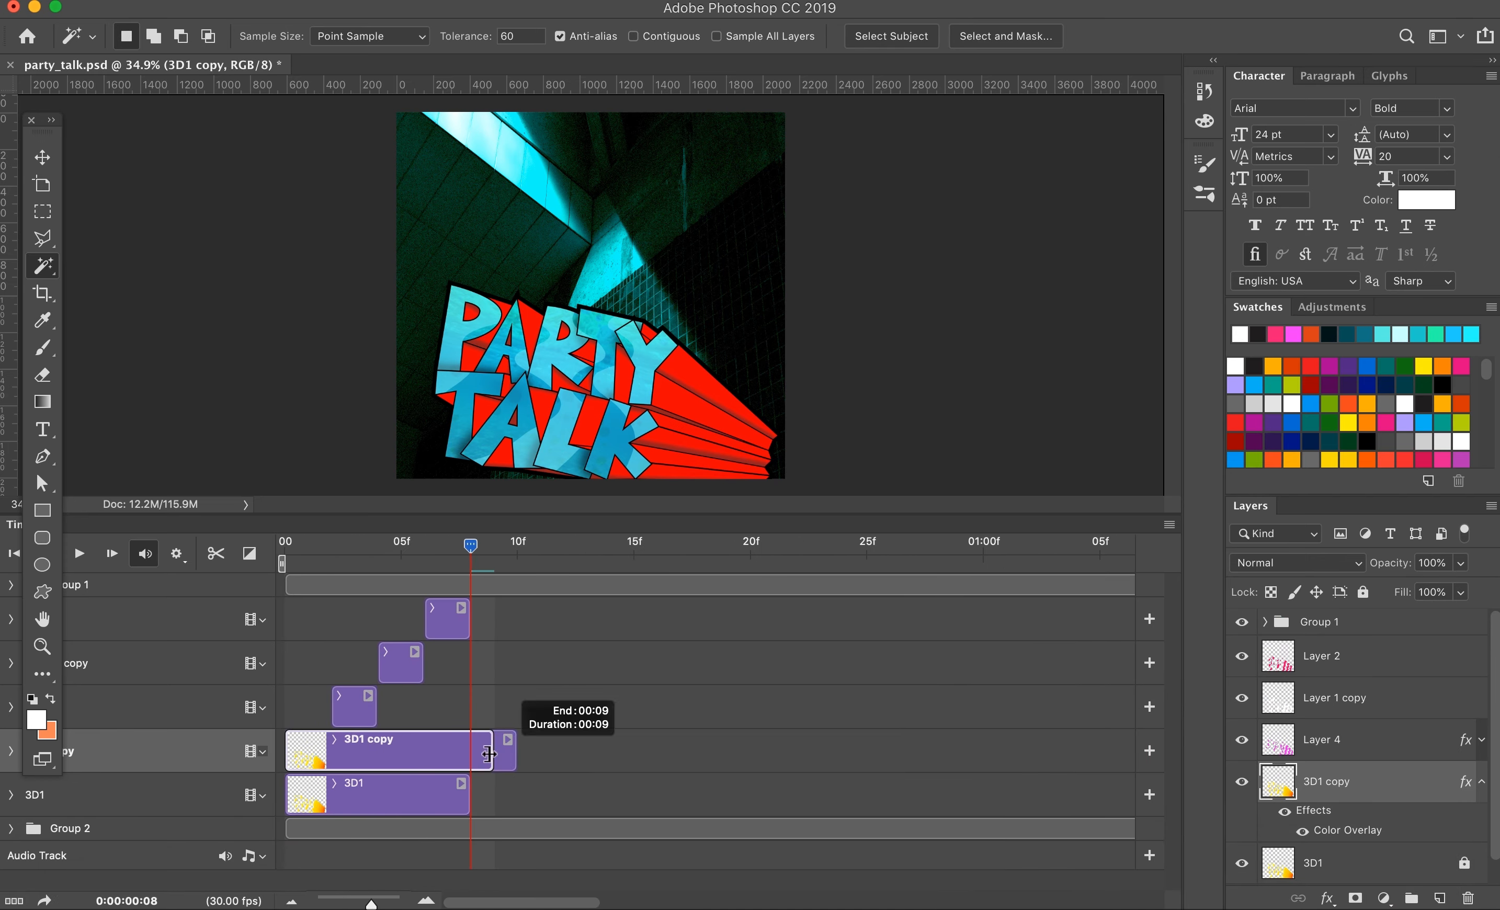
# Step: Duplicate the Layer 4, Layer 1 copy and Layer 2 clips, place the copies in sequence from frame 8, and scrub through the animation
pyautogui.click(356, 710)
pyautogui.keyDown('shift'); pyautogui.click(446, 626); pyautogui.keyUp('shift')
pyautogui.press('super+j')
pyautogui.moveTo(388, 676); pyautogui.dragTo(526, 681)
pyautogui.moveTo(470, 545); pyautogui.dragTo(363, 604)
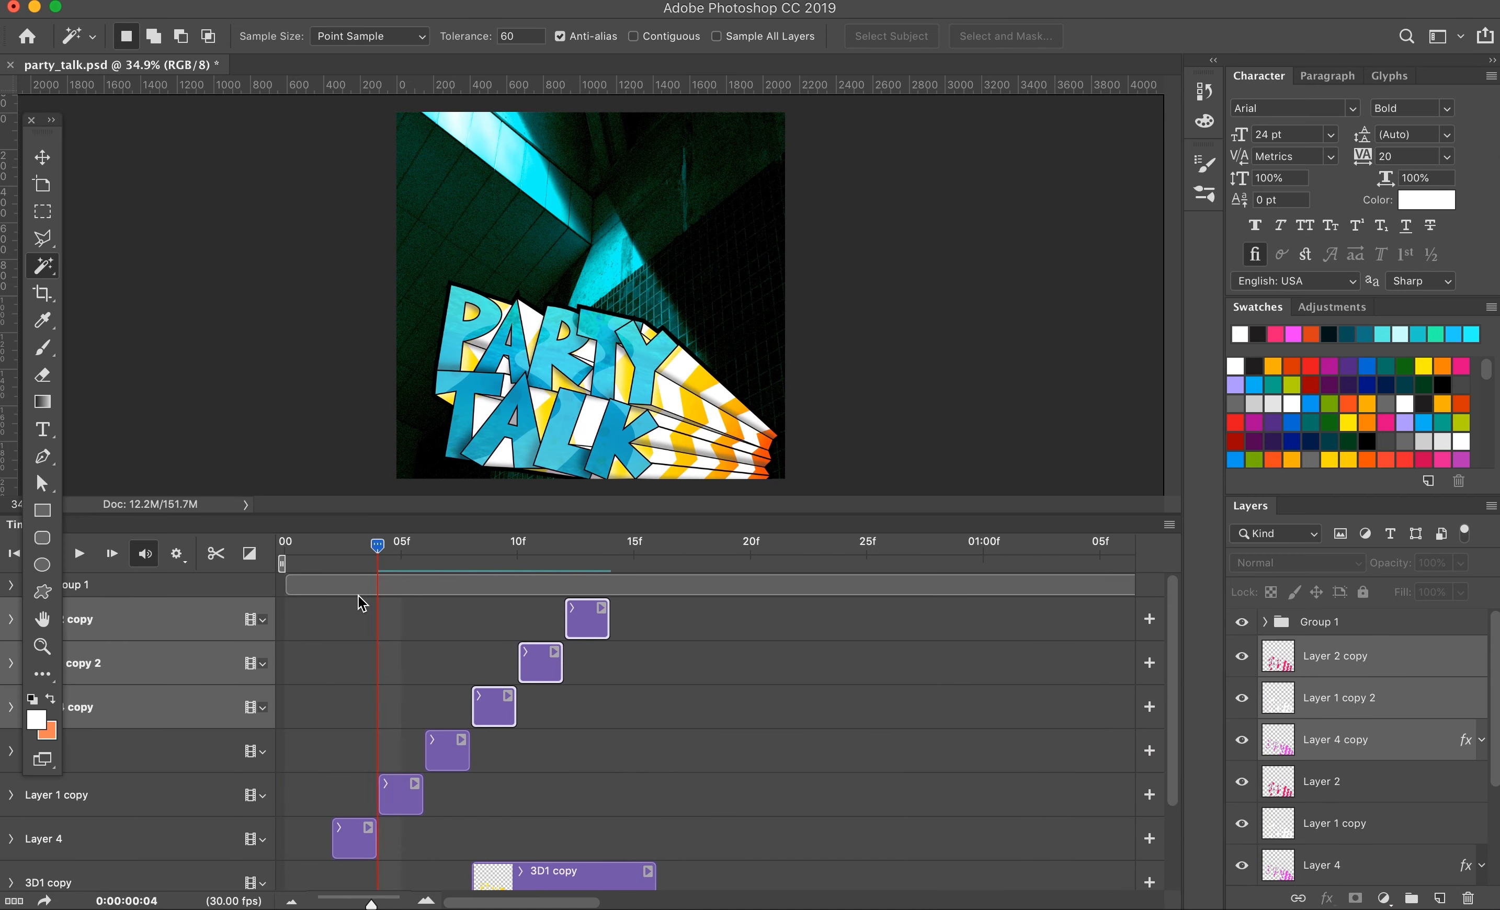
# Step: Apply a black color overlay to the Layer 2 copy stripes
pyautogui.click(1280, 666)
pyautogui.moveTo(621, 577); pyautogui.dragTo(611, 657)
pyautogui.click(1326, 898)
pyautogui.click(1380, 786)
pyautogui.click(1190, 246)
pyautogui.click(1404, 521)
pyautogui.click(1423, 207)
# Step: Duplicate the yellow 3D1 layer and its red 3D1 copy layer
pyautogui.scroll(-5, 608, 657)
pyautogui.click(411, 821)
pyautogui.press('super+j')
pyautogui.click(589, 771)
pyautogui.press('super+j')
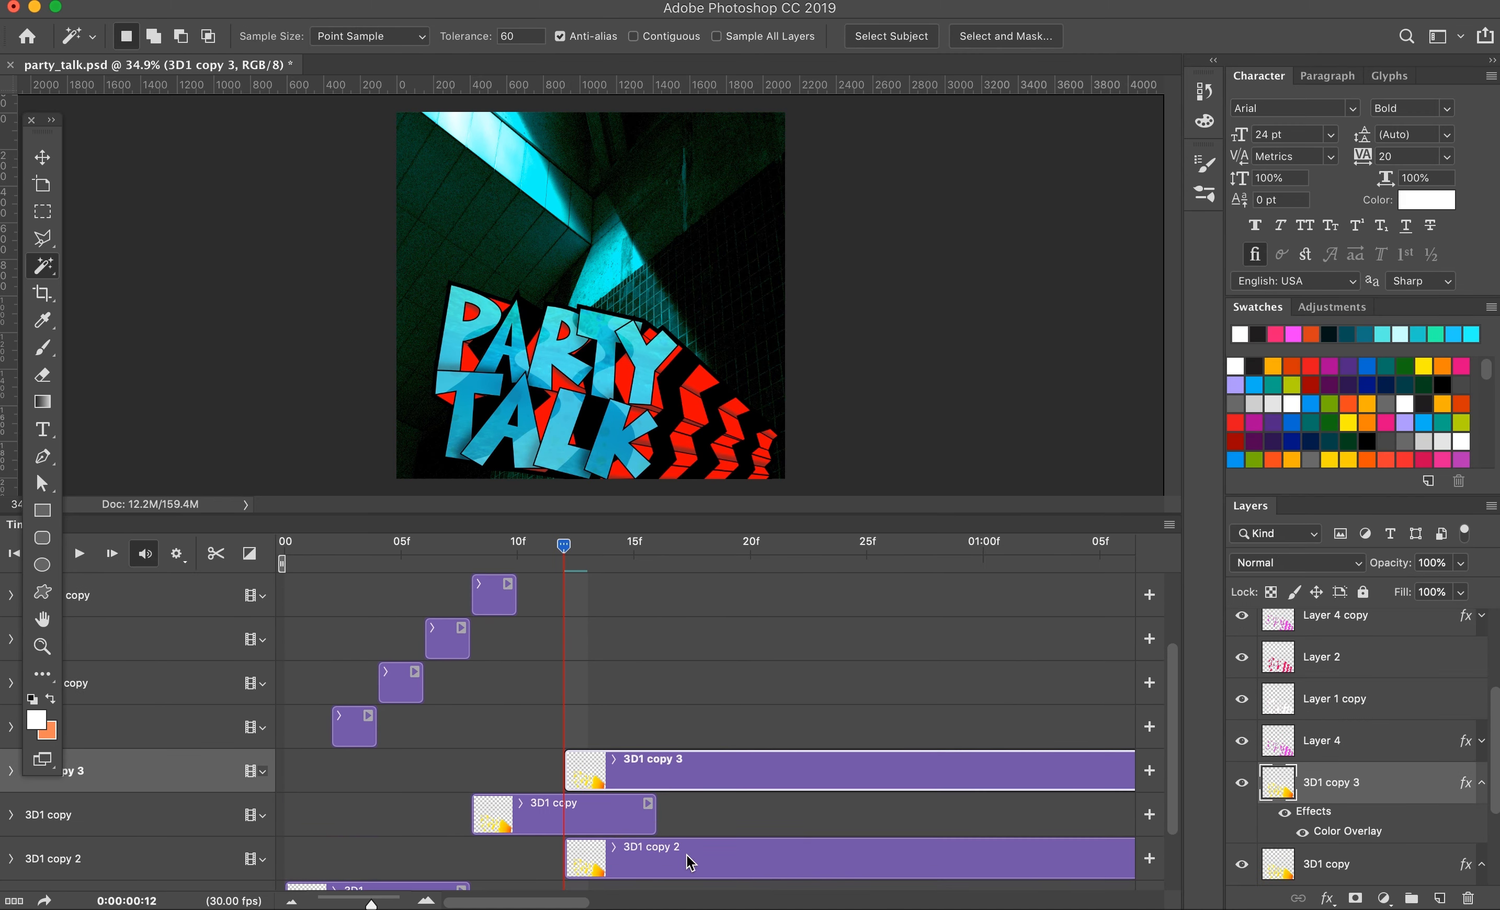
# Step: Trim the 3D1 copy 2 and 3D1 copy 3 clips to eight frames each
pyautogui.moveTo(371, 904); pyautogui.dragTo(339, 905)
pyautogui.moveTo(298, 771); pyautogui.dragTo(332, 770)
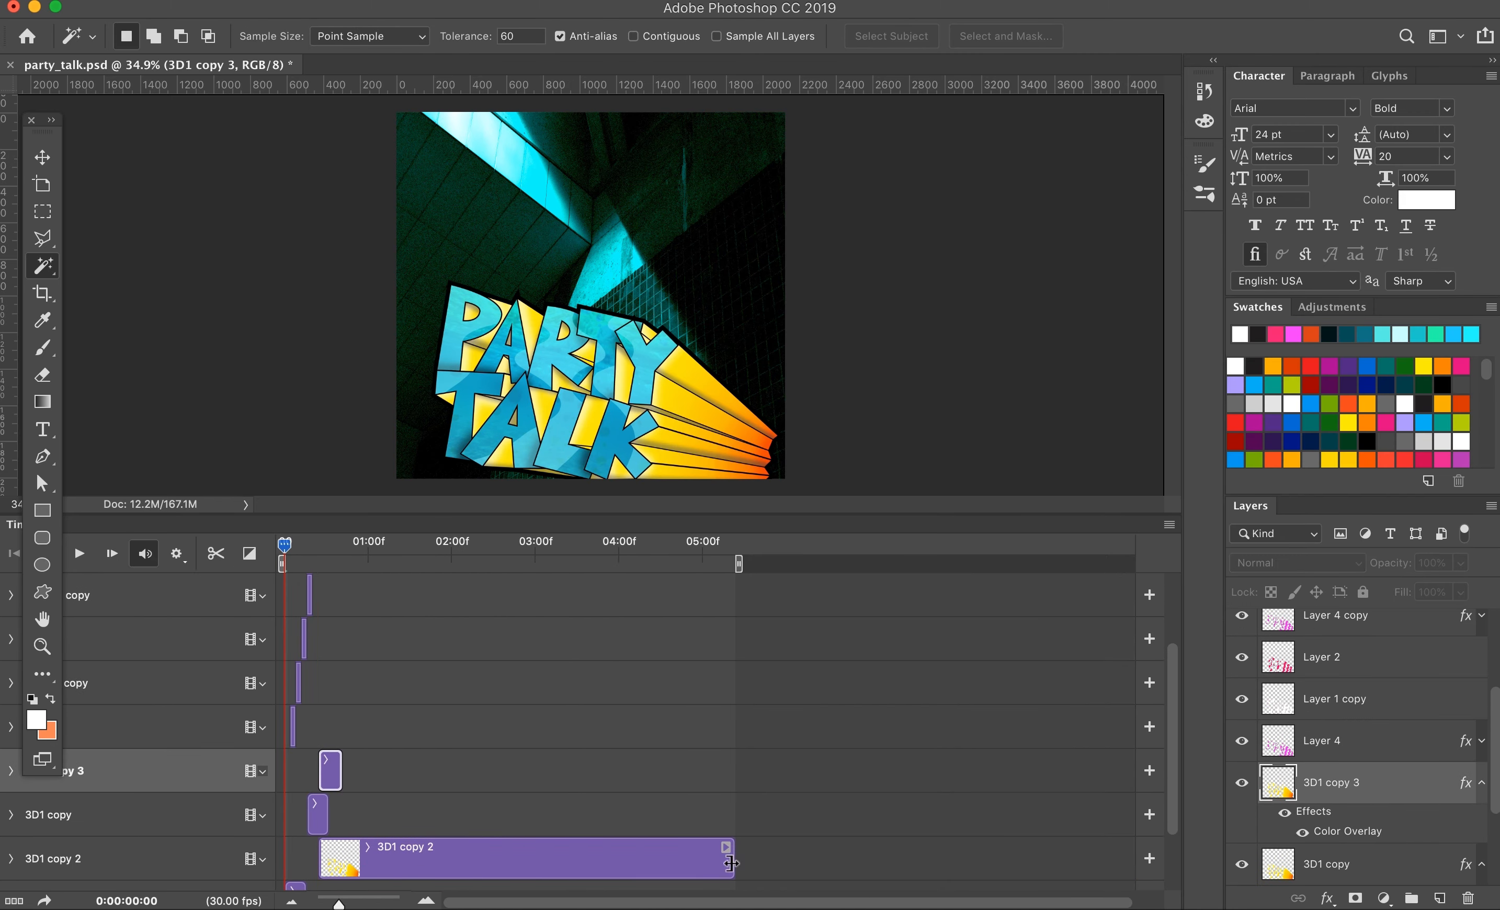
pyautogui.moveTo(733, 863); pyautogui.dragTo(344, 860)
pyautogui.moveTo(338, 905); pyautogui.dragTo(385, 904)
pyautogui.hscroll(5, 663, 771)
pyautogui.scroll(-3, 663, 770)
pyautogui.moveTo(734, 709); pyautogui.dragTo(573, 710)
pyautogui.moveTo(799, 707); pyautogui.dragTo(760, 706)
pyautogui.moveTo(498, 707); pyautogui.dragTo(618, 786)
pyautogui.moveTo(798, 793); pyautogui.dragTo(759, 793)
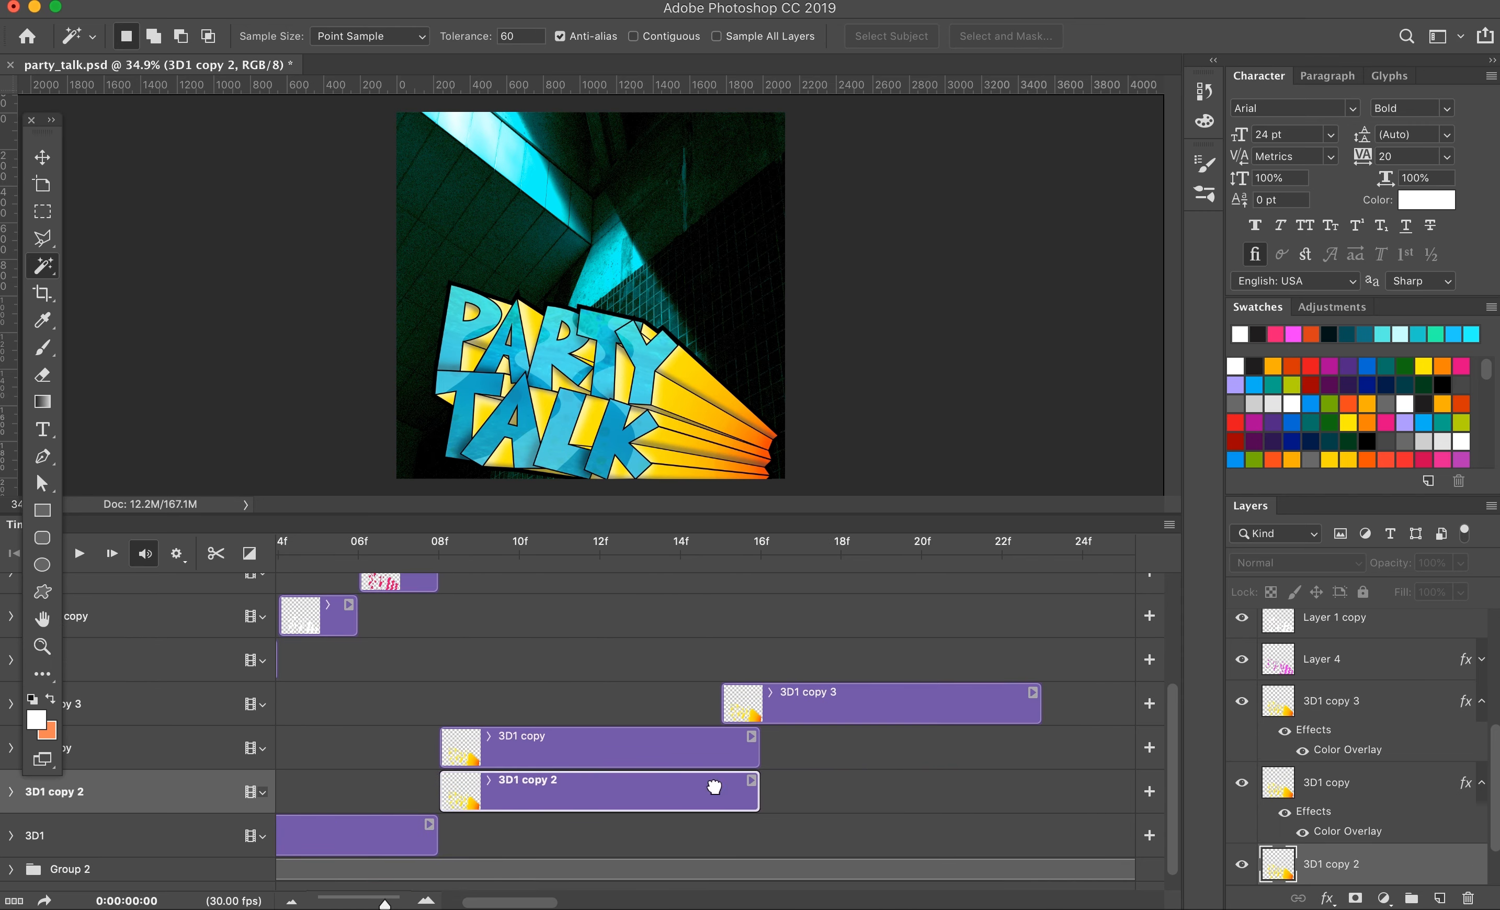
# Step: Place the 3D1 copy 2 clip at frame 16 and the 3D1 copy 3 clip directly after it at frame 24
pyautogui.moveTo(667, 797); pyautogui.dragTo(908, 795)
pyautogui.click(1482, 783)
pyautogui.click(1482, 701)
pyautogui.moveTo(871, 705); pyautogui.dragTo(911, 705)
pyautogui.moveTo(774, 794); pyautogui.dragTo(855, 794)
pyautogui.moveTo(798, 705); pyautogui.dragTo(1120, 705)
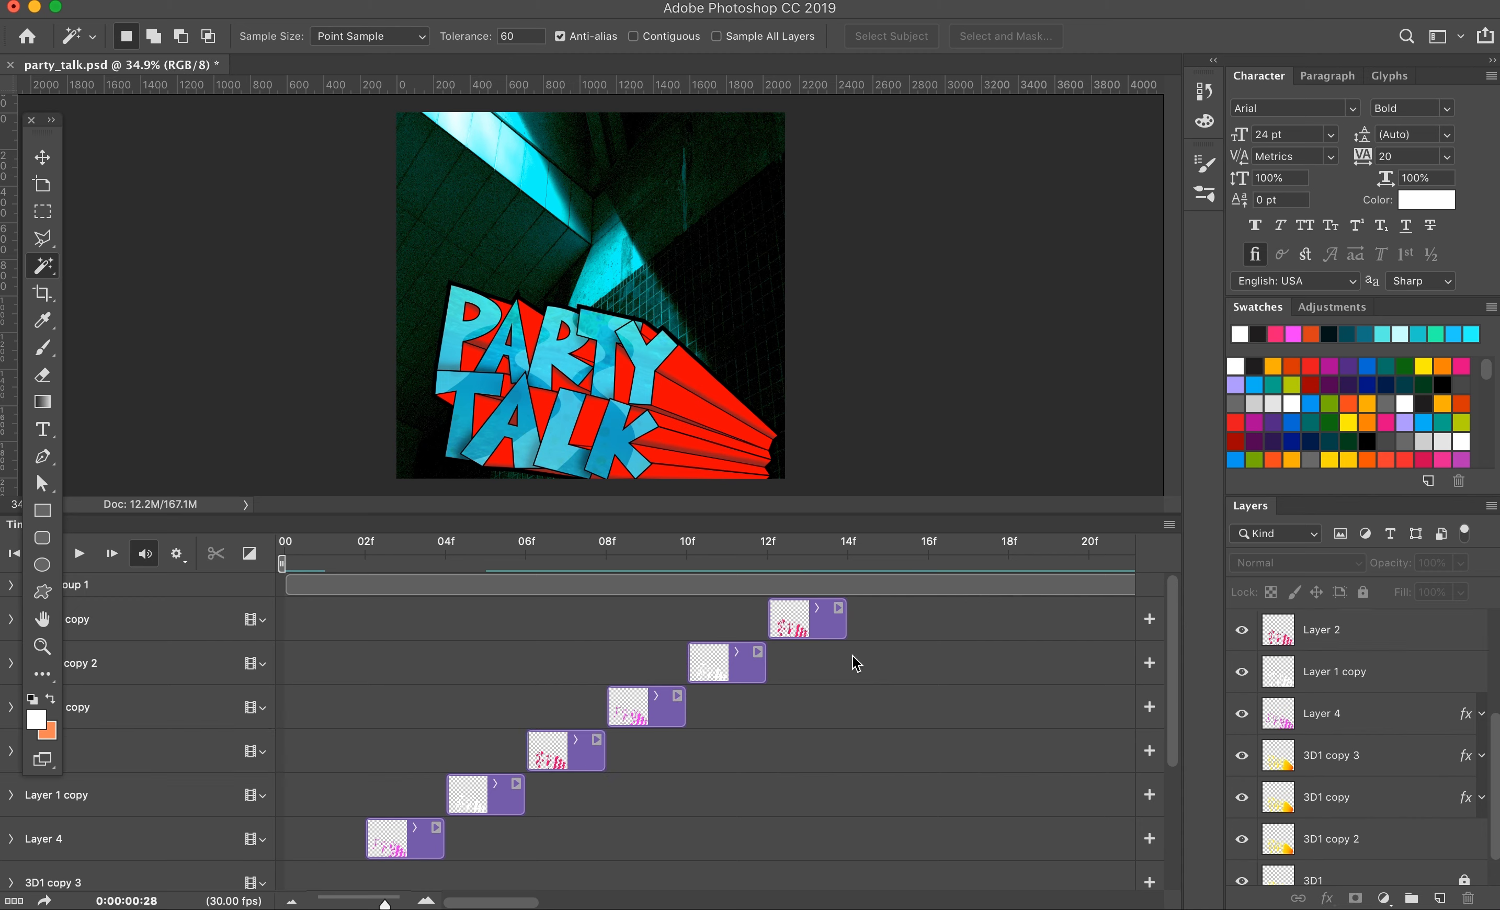
# Step: Duplicate the six stripe clips from Layer 4 through Layer 2 copy and move the copies together past the originals on the timeline
pyautogui.click(822, 623)
pyautogui.keyDown('shift'); pyautogui.click(423, 842); pyautogui.keyUp('shift')
pyautogui.press('super+j')
pyautogui.moveTo(567, 755); pyautogui.dragTo(1050, 755)
pyautogui.scroll(-5, 666, 777)
pyautogui.scroll(-1, 1362, 720)
pyautogui.click(1482, 622)
pyautogui.moveTo(892, 610); pyautogui.dragTo(932, 612)
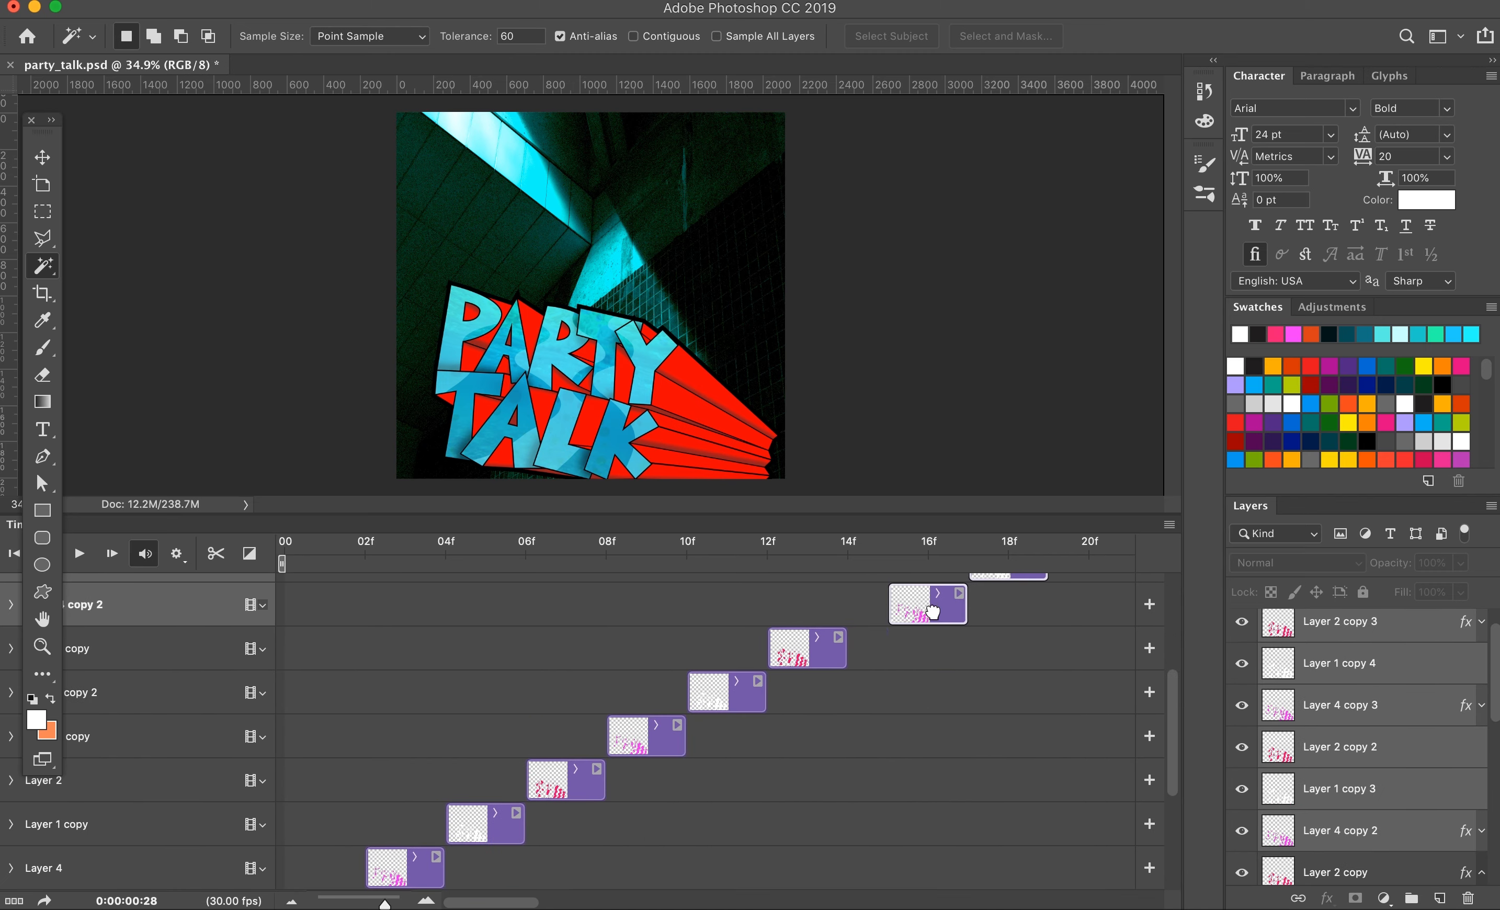